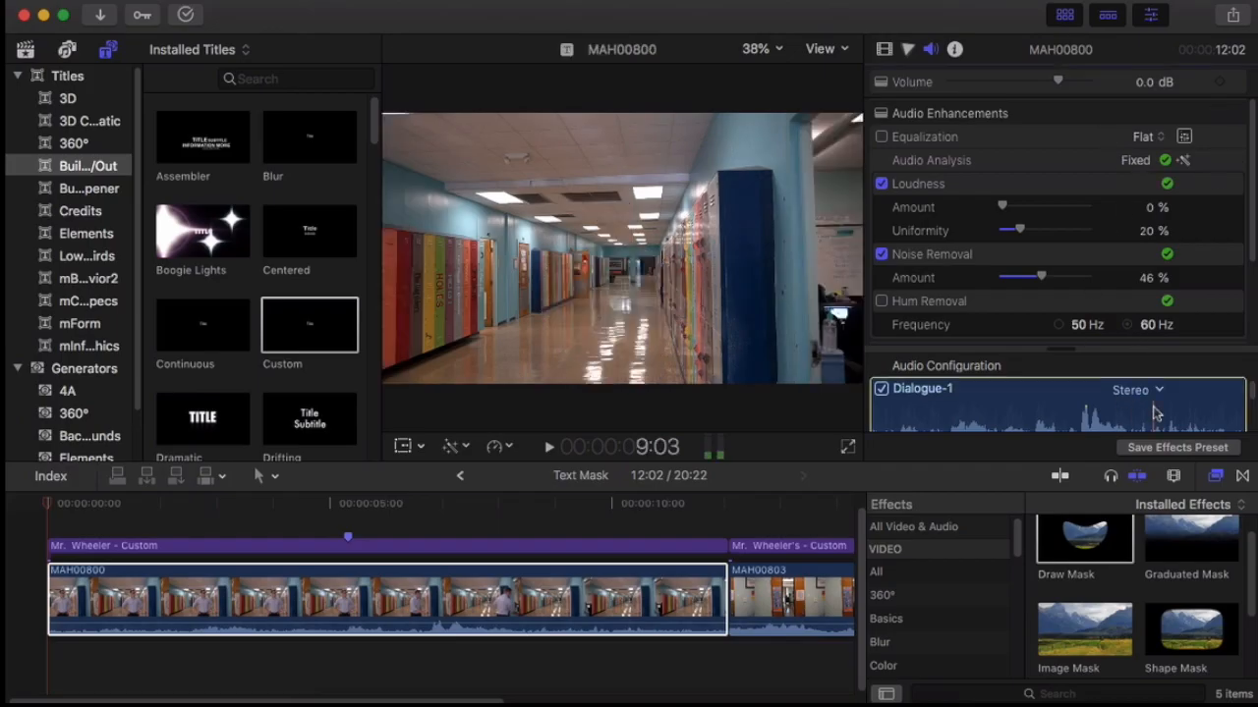
- Preview the title animation over the hallway clip and return the playhead to the start of the timeline
left_click(504, 601)
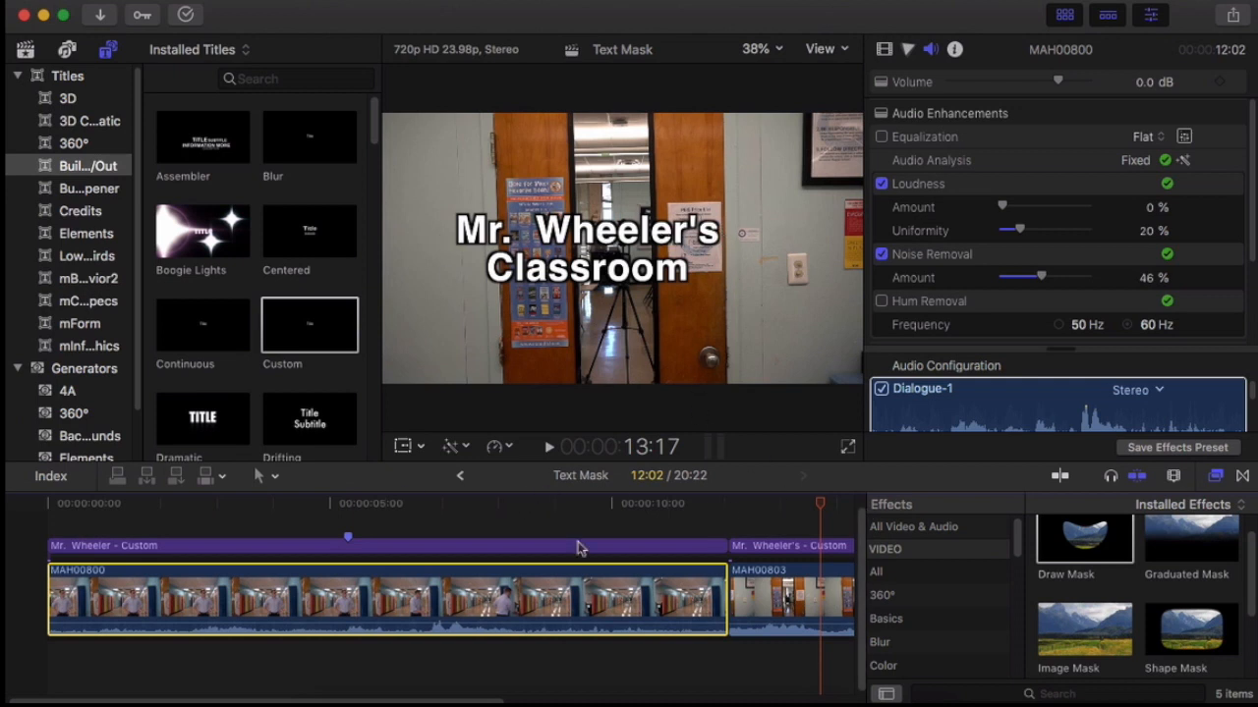
left_click(144, 505)
left_click_drag(145, 506, 311, 523)
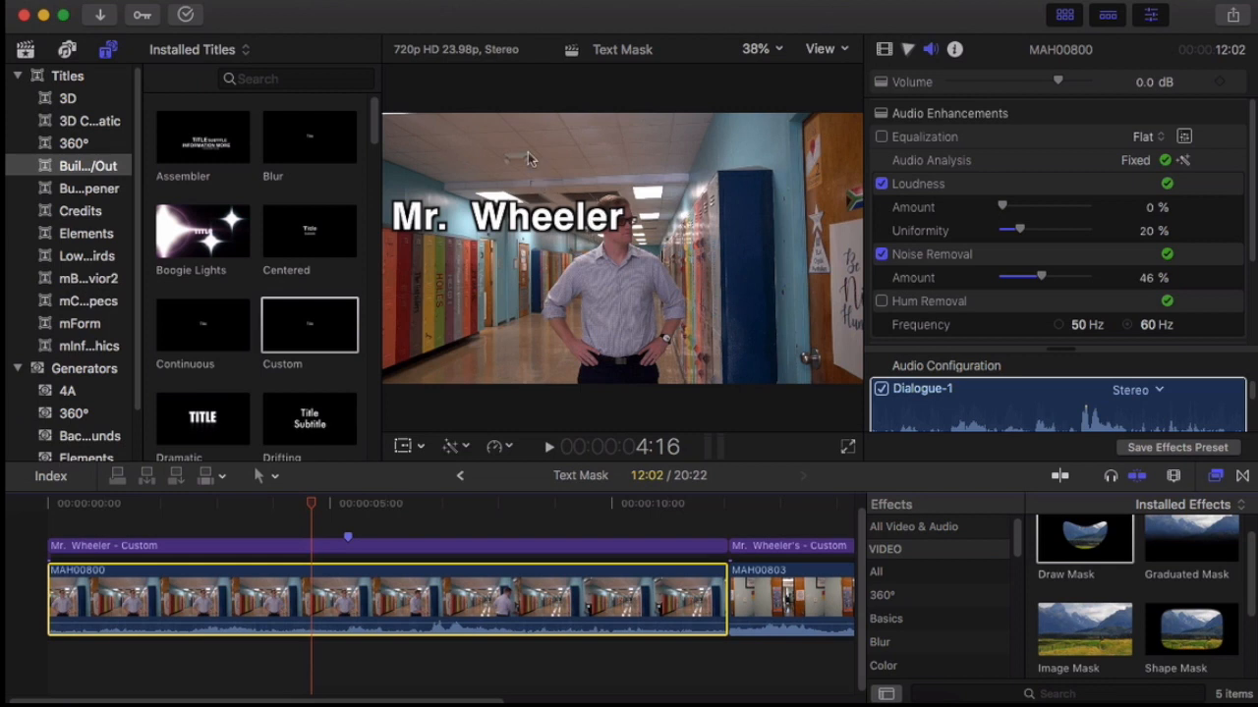
left_click_drag(313, 503, 12, 506)
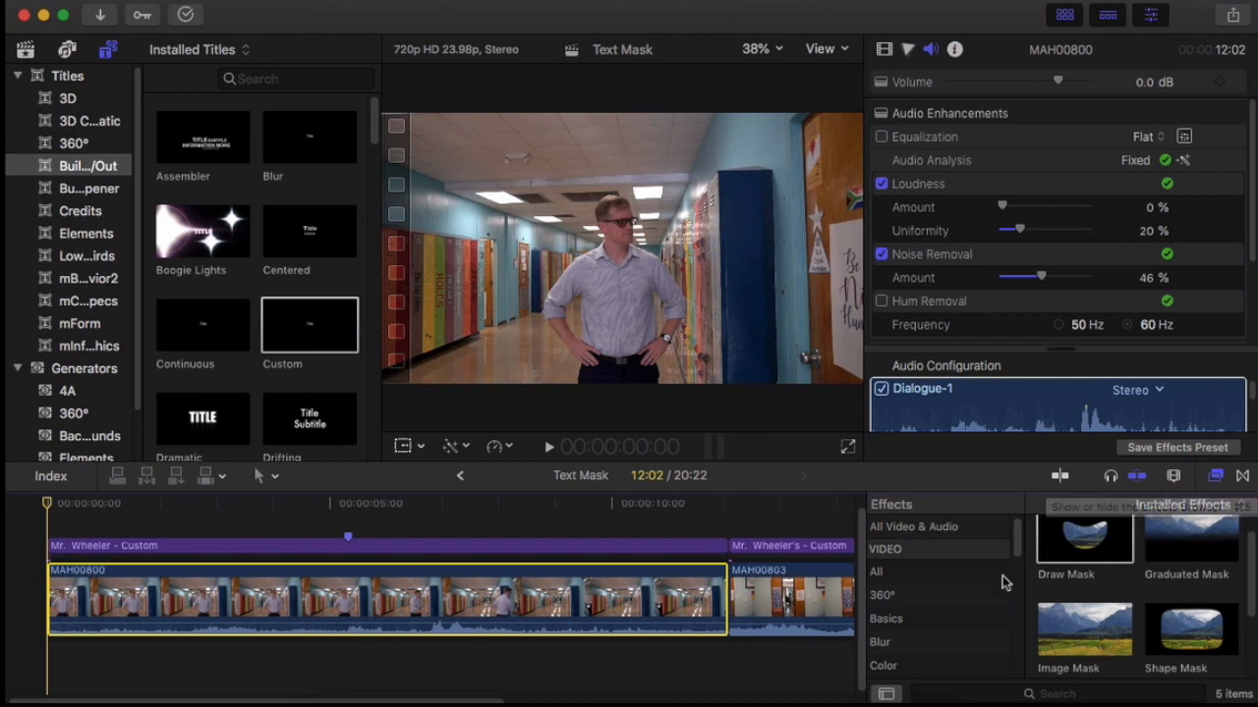
- Apply the Draw Mask effect from the Masks category to the first title above the hallway clip
left_click(898, 601)
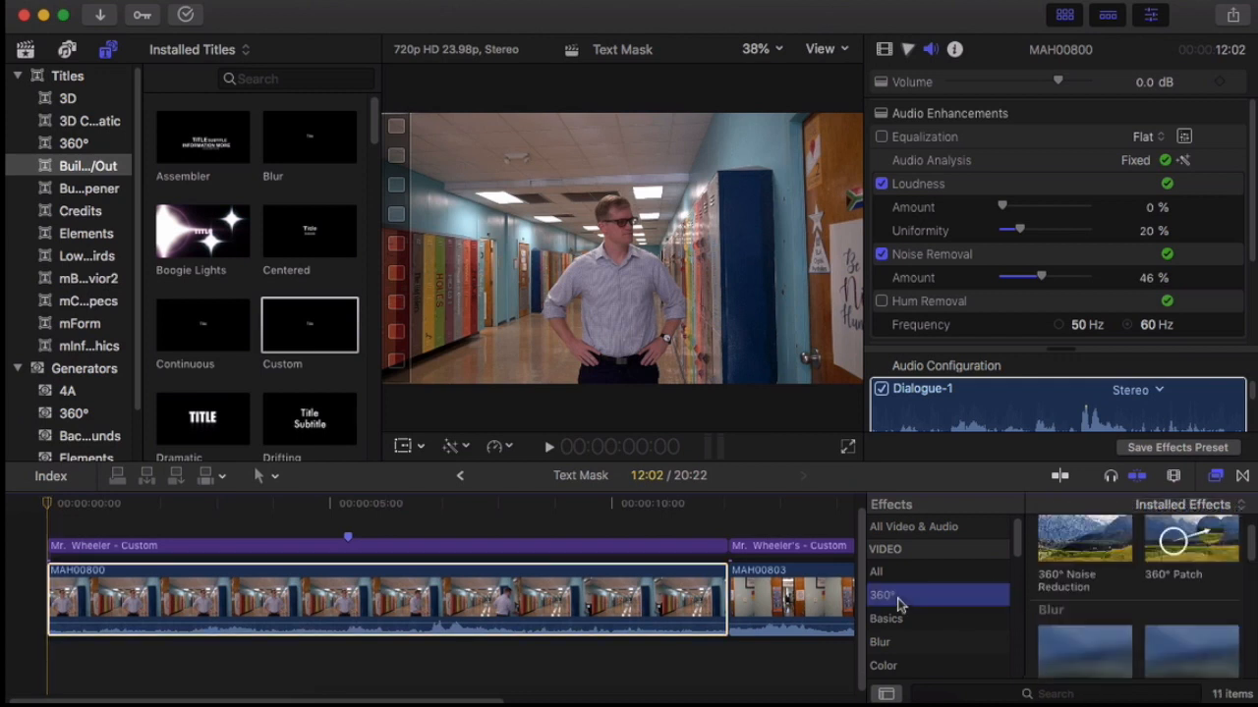
scroll(915, 614, "down", 3)
scroll(915, 614, "down", 3)
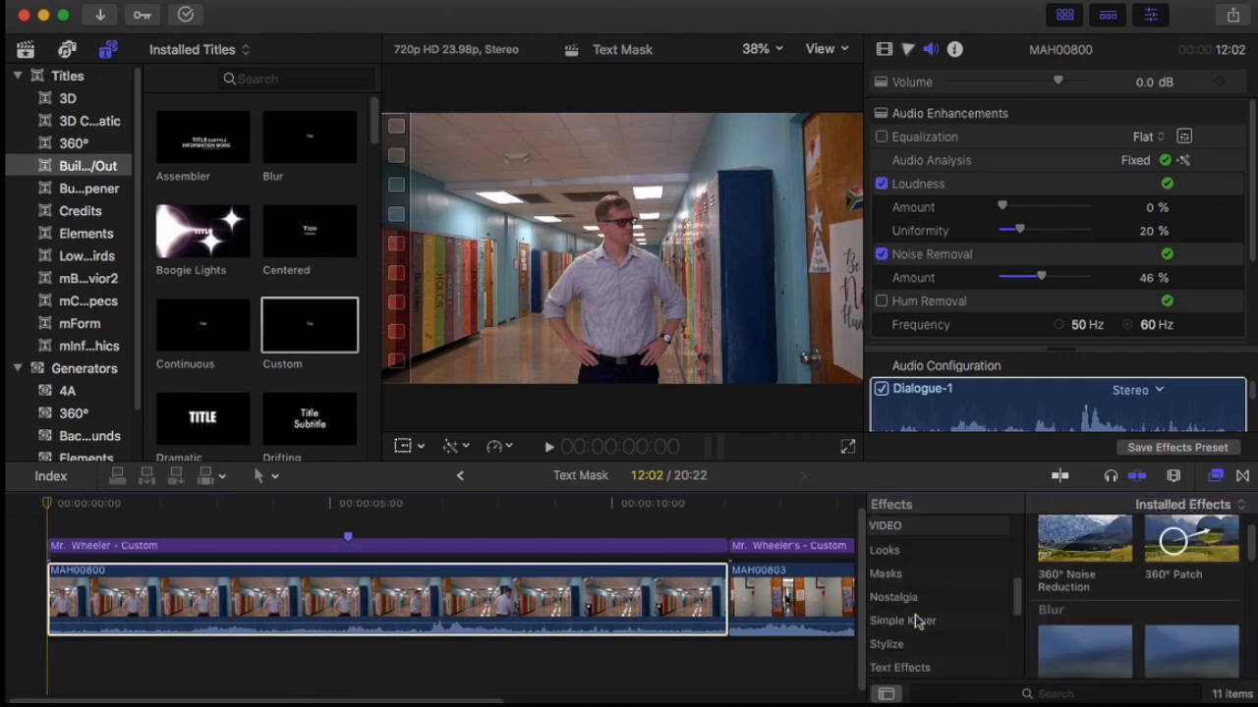
left_click(900, 580)
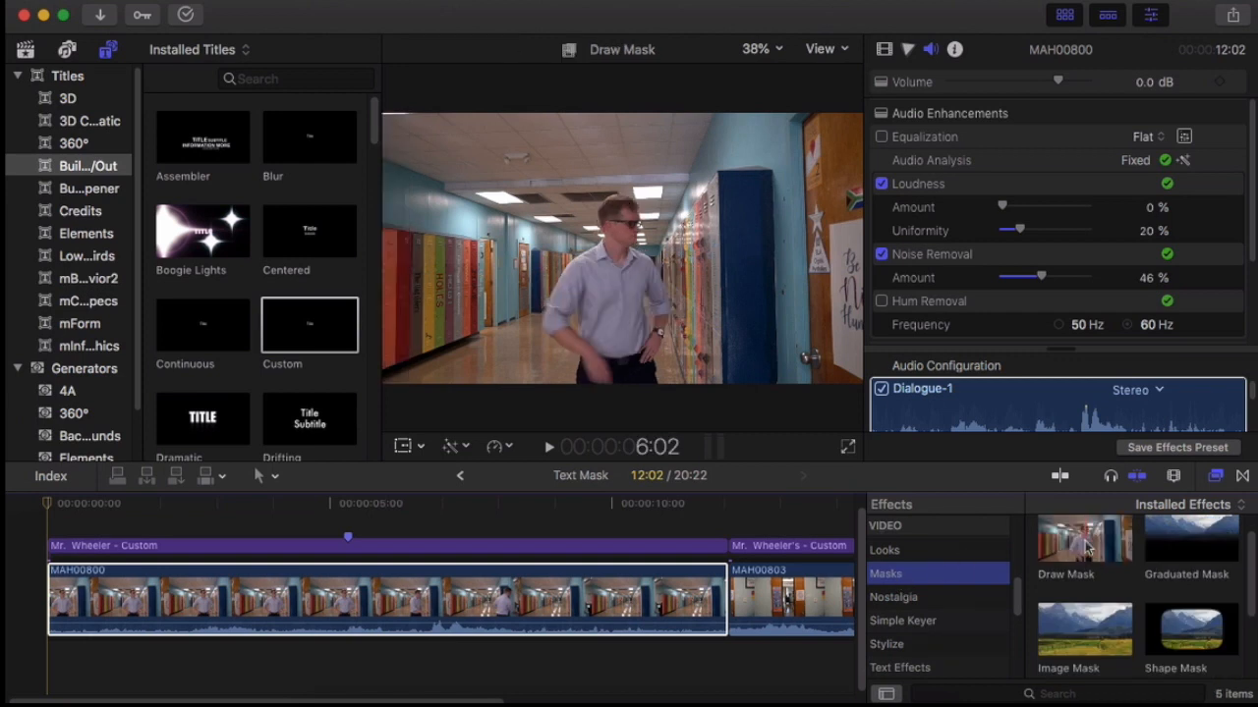
left_click(1087, 547)
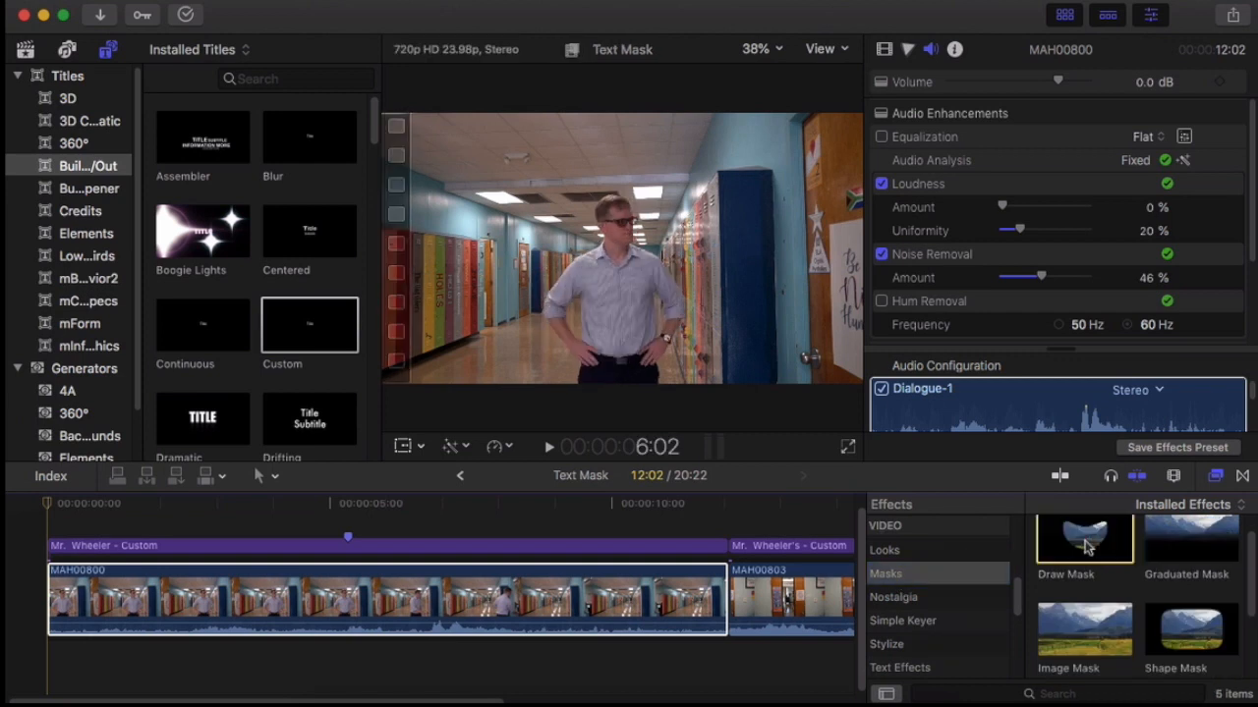
left_click_drag(1086, 547, 442, 548)
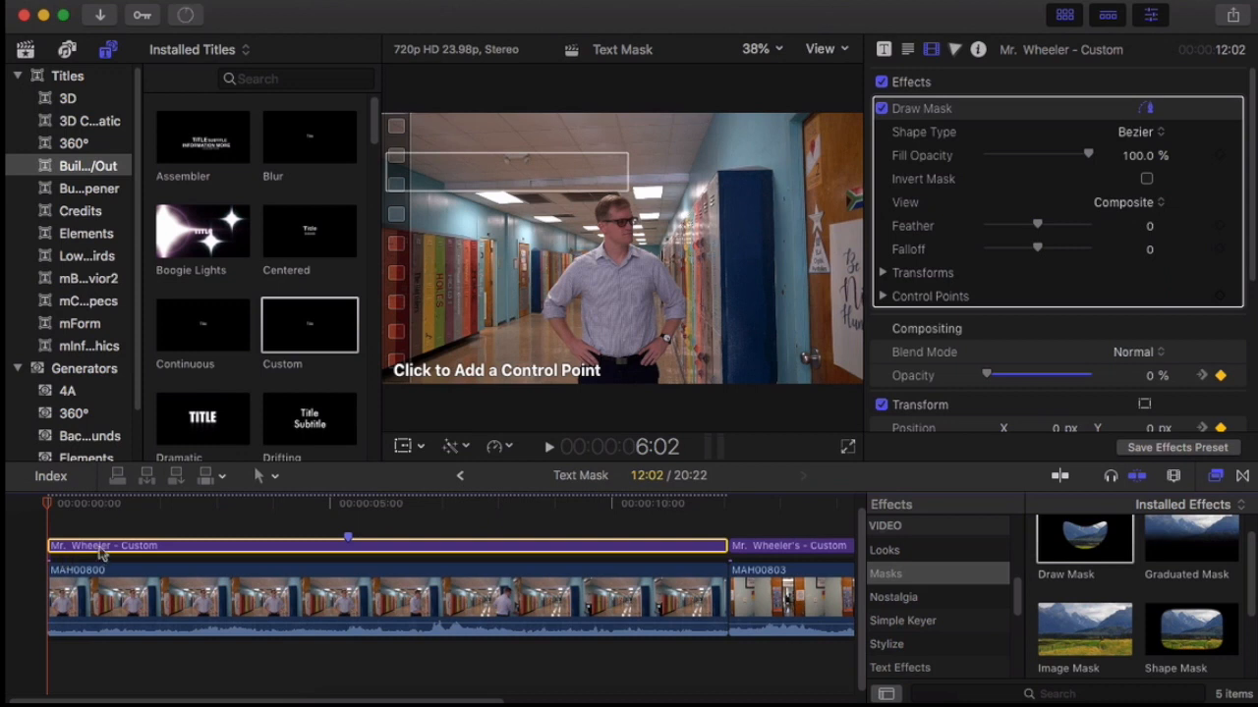
- Set the Draw Mask shape type of the first title to B-Spline in its video settings
left_click(931, 51)
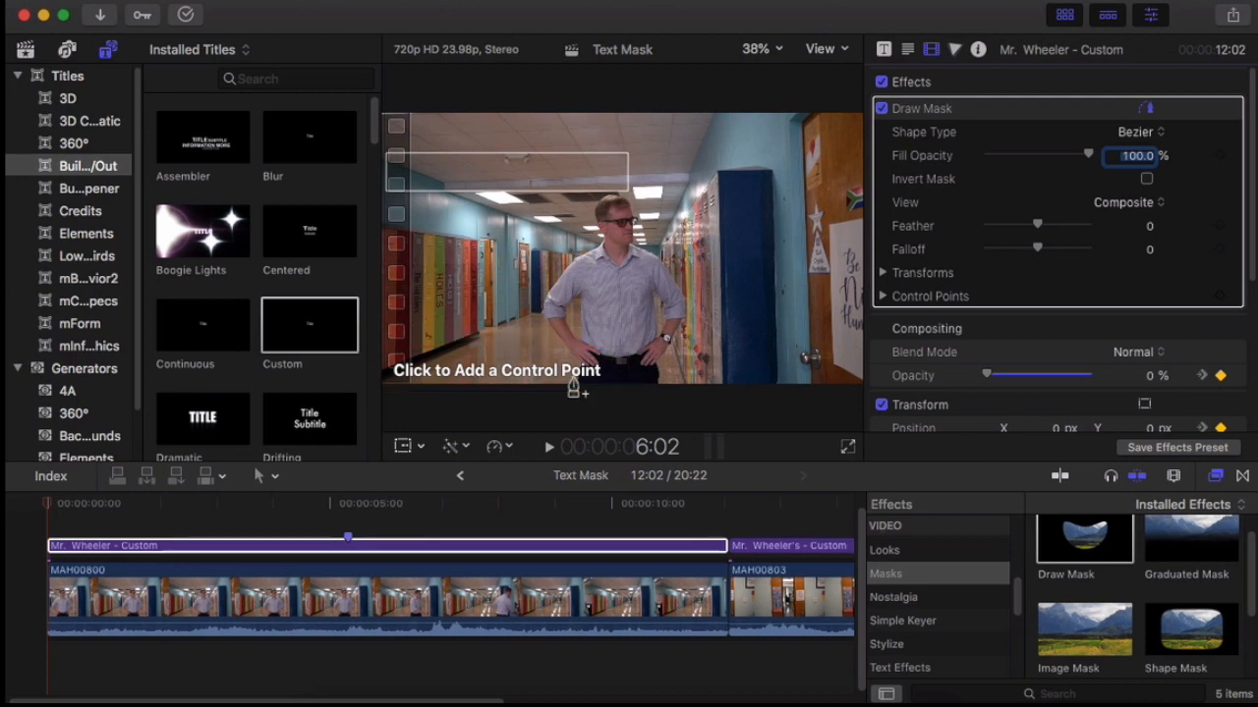
left_click(1144, 137)
left_click(1148, 152)
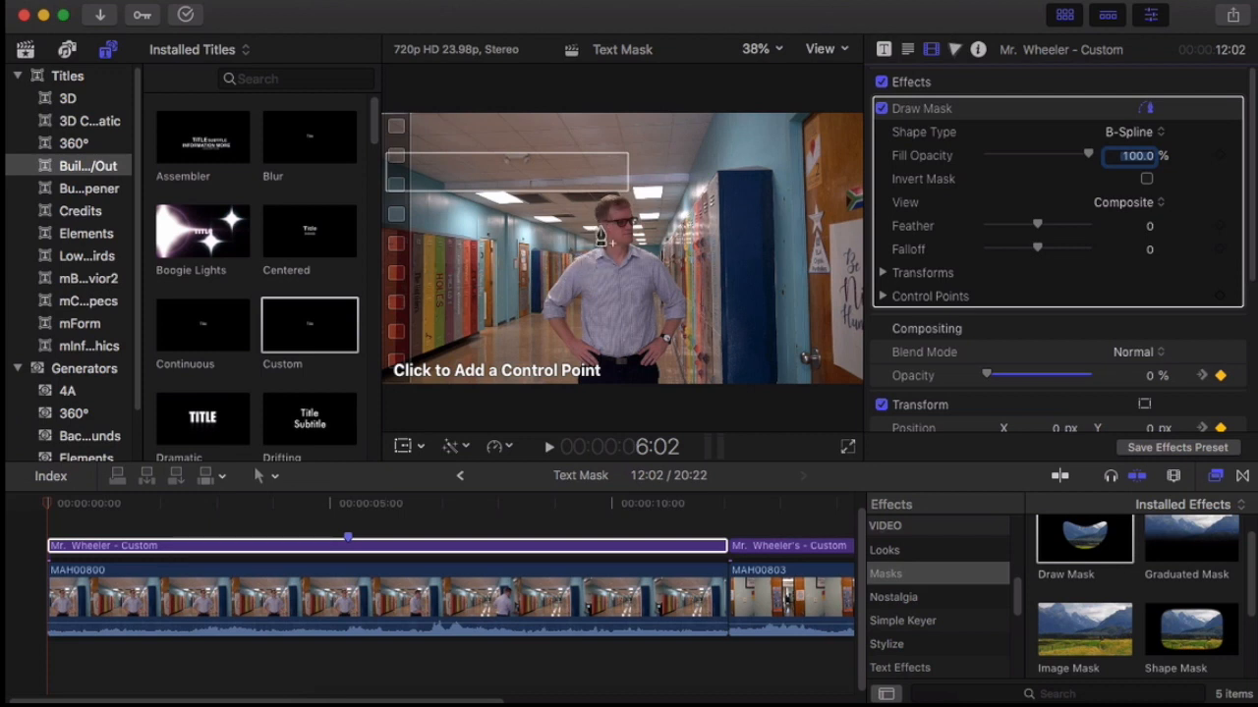
- Hide the browser, enlarge the viewer and magnify it to 200% around the man's head
left_click(1064, 16)
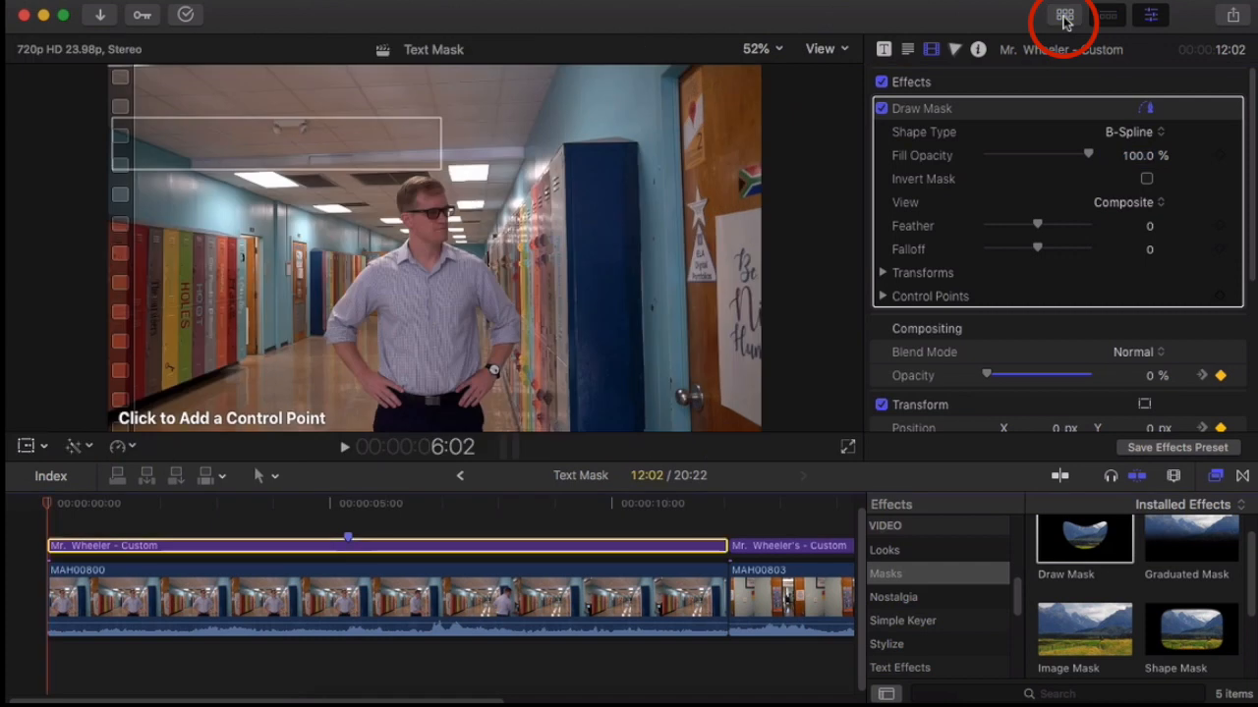
left_click_drag(745, 462, 744, 528)
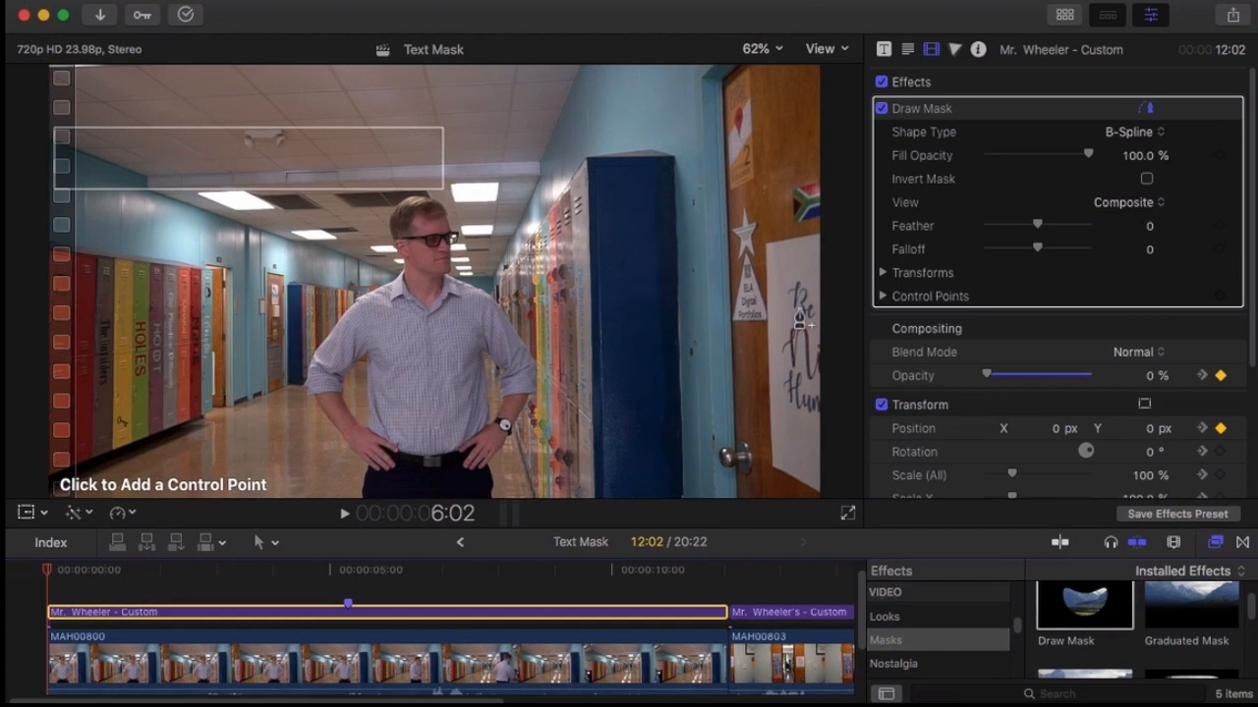
left_click(778, 48)
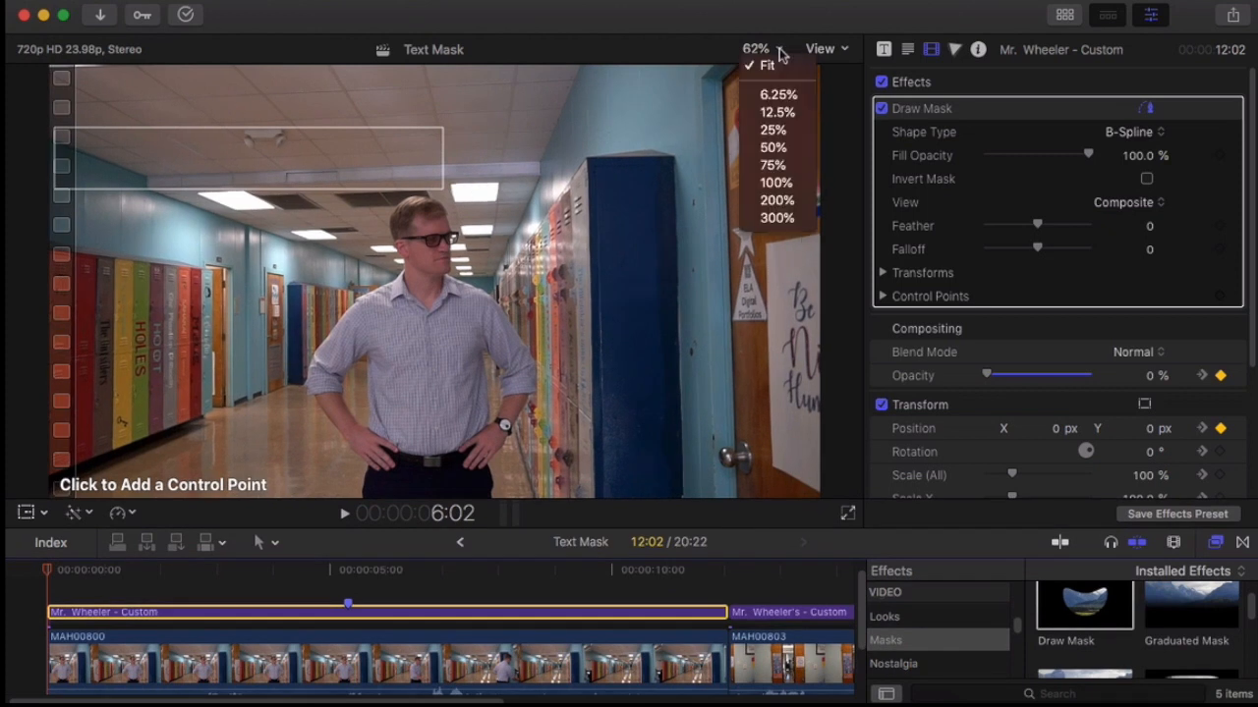
left_click(776, 201)
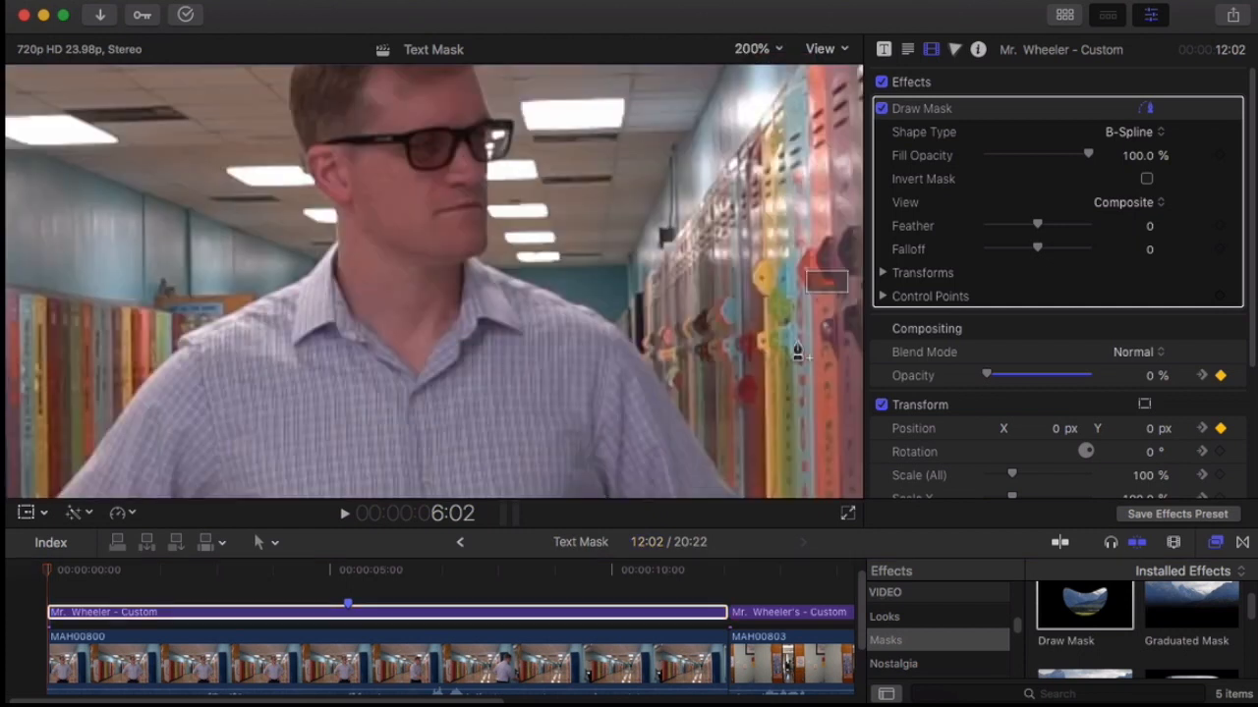
left_click_drag(825, 288, 824, 284)
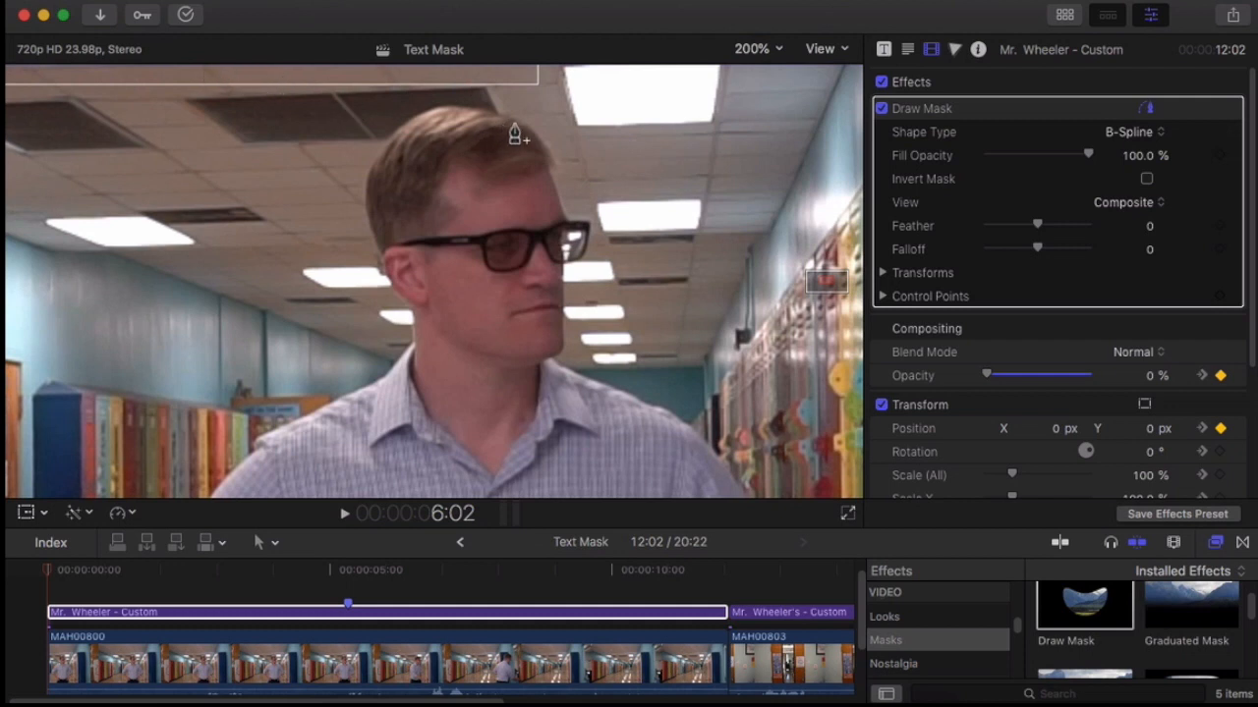
- Outline the man's head with mask control points, from the hair down behind the ear to the neck and back up the face
left_click(527, 126)
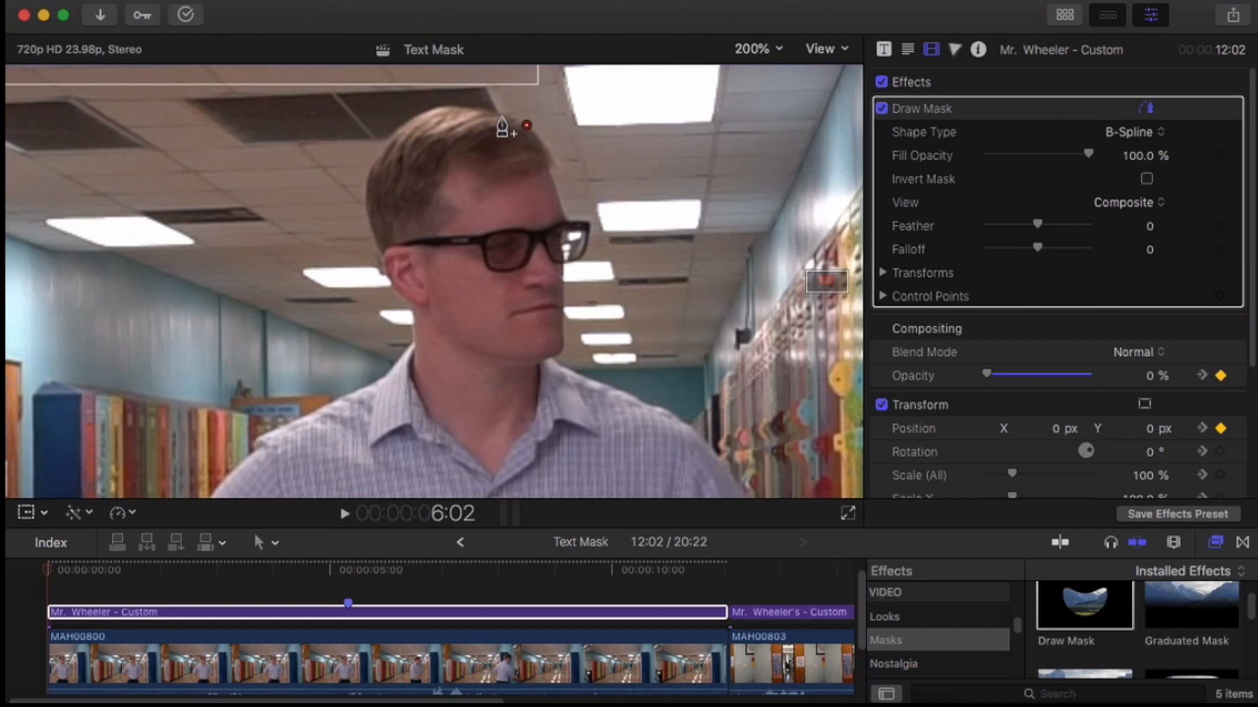
left_click(502, 119)
left_click(479, 113)
left_click(453, 109)
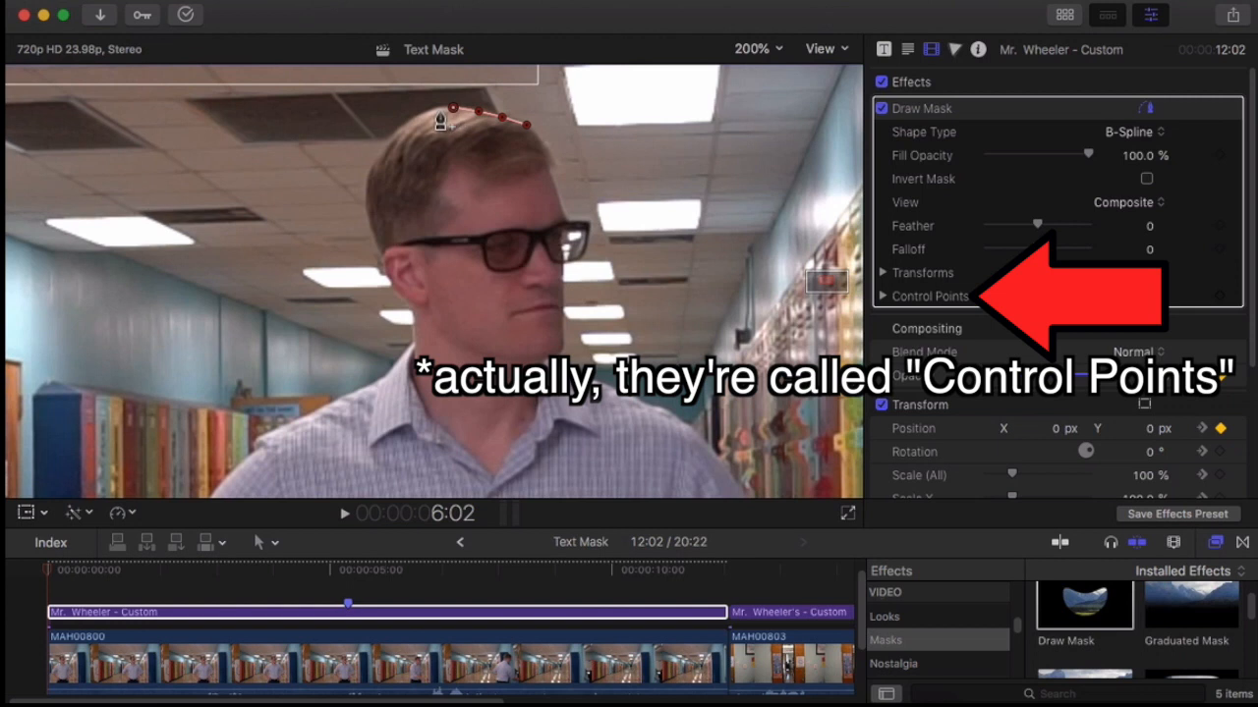
left_click(417, 115)
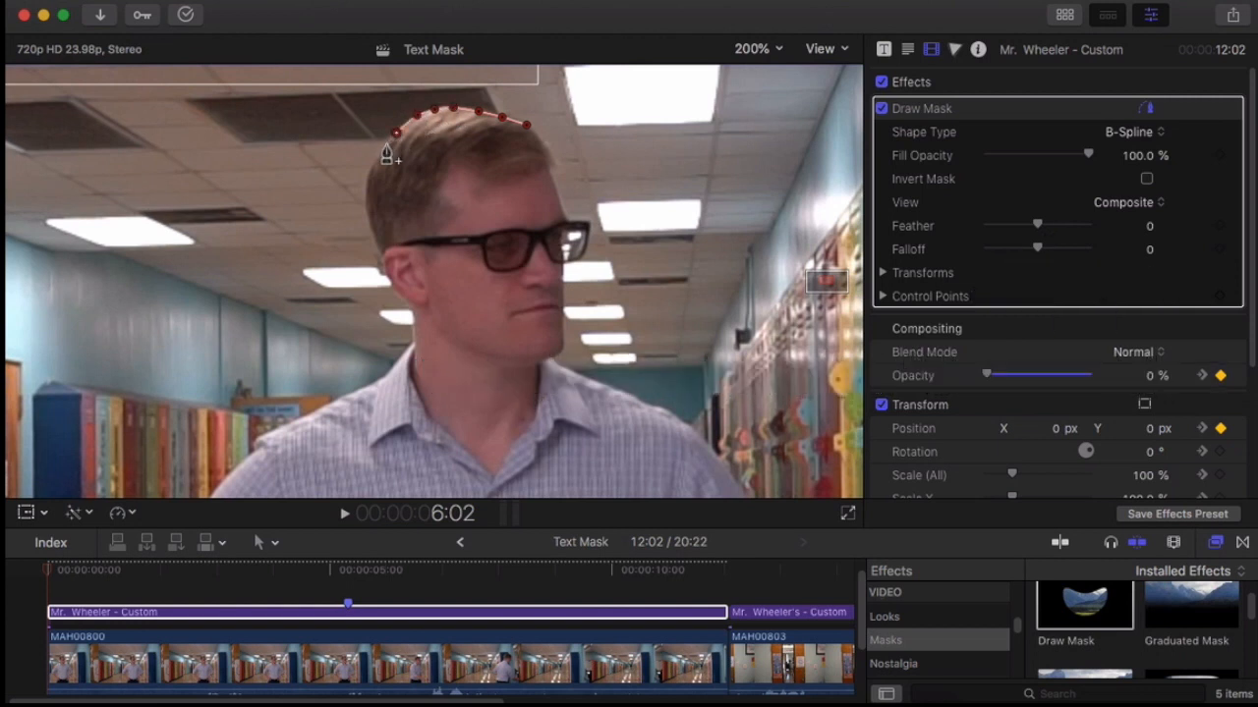
left_click(386, 144)
left_click(366, 188)
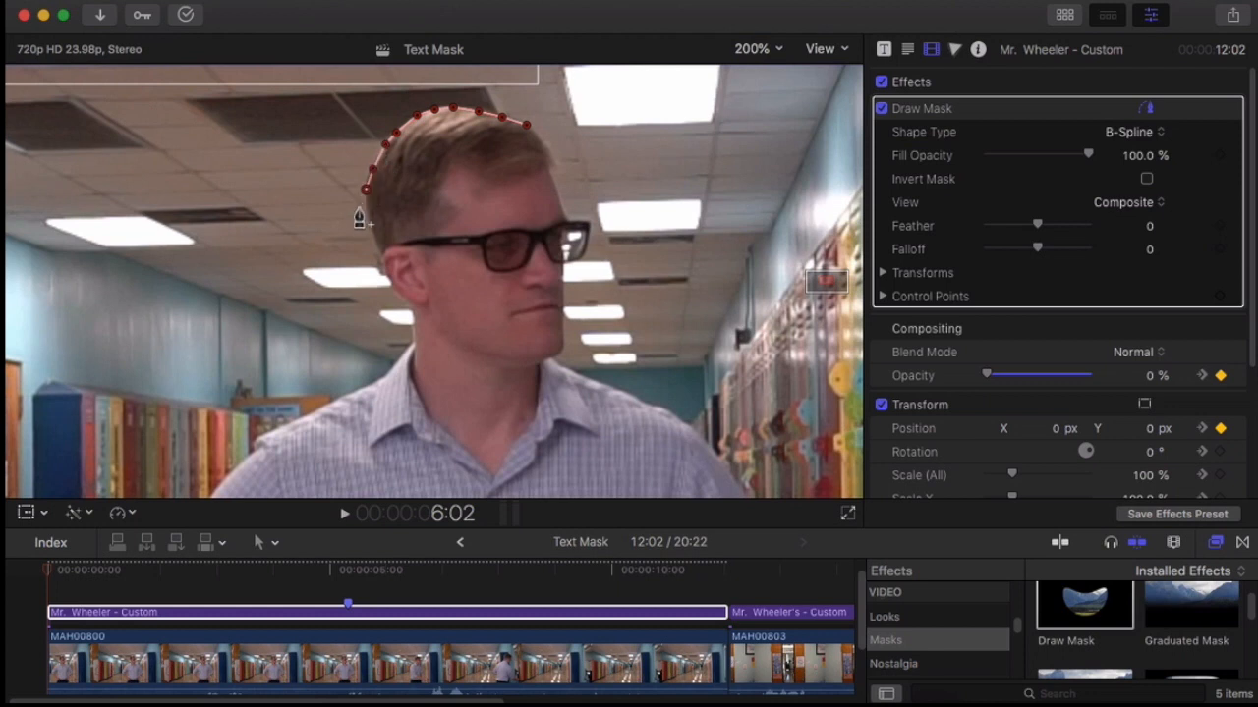
left_click(367, 210)
left_click(369, 228)
left_click(376, 244)
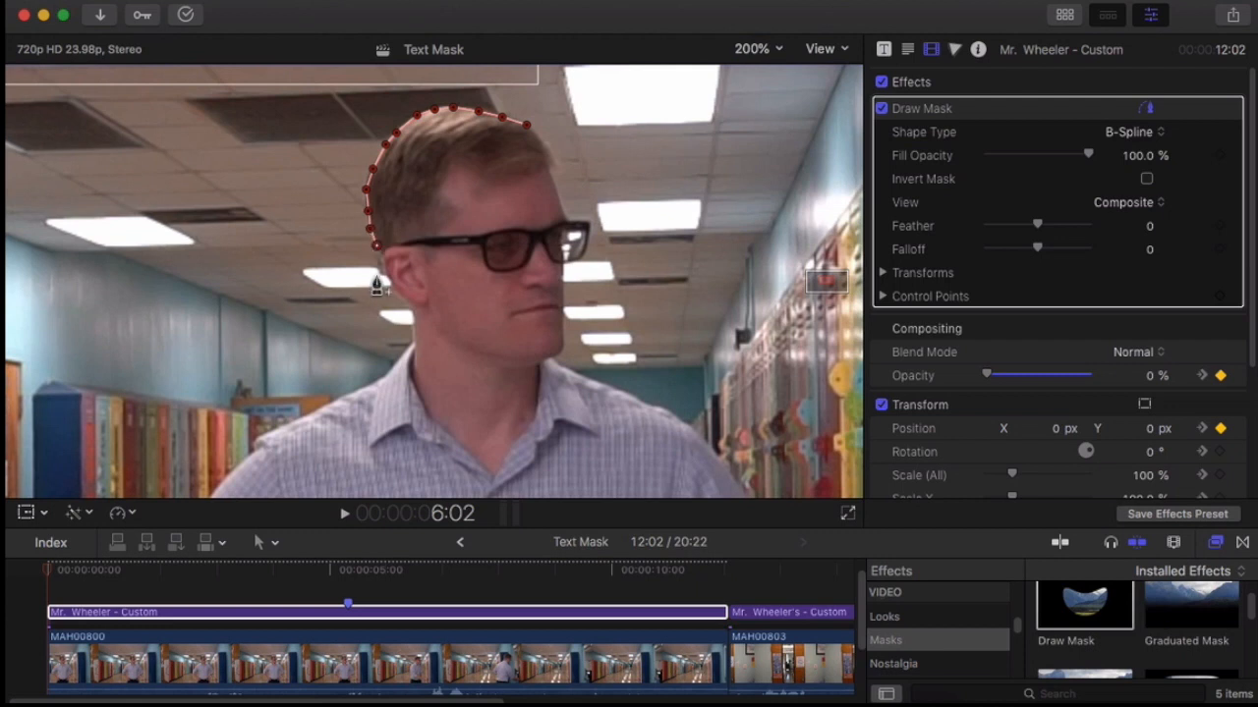
left_click(382, 263)
left_click(390, 280)
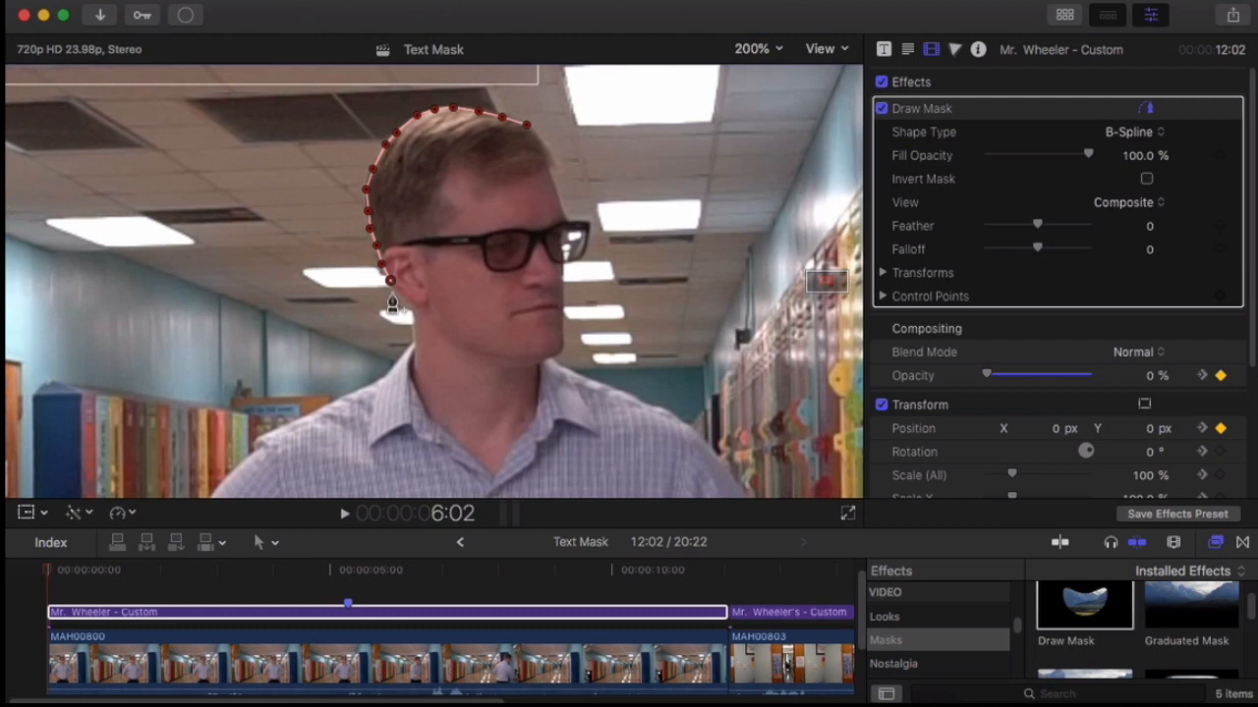
left_click(394, 290)
left_click(405, 296)
left_click(414, 313)
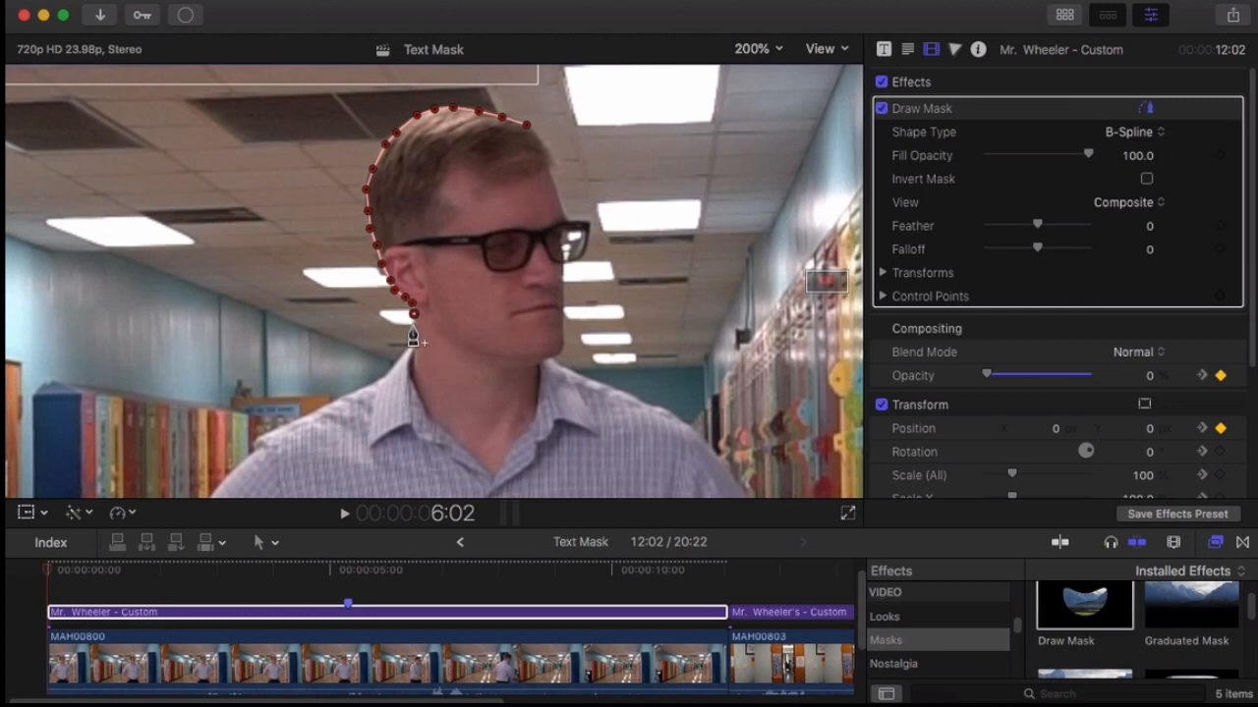
left_click(414, 337)
left_click(568, 334)
left_click(574, 295)
left_click(562, 246)
left_click(552, 167)
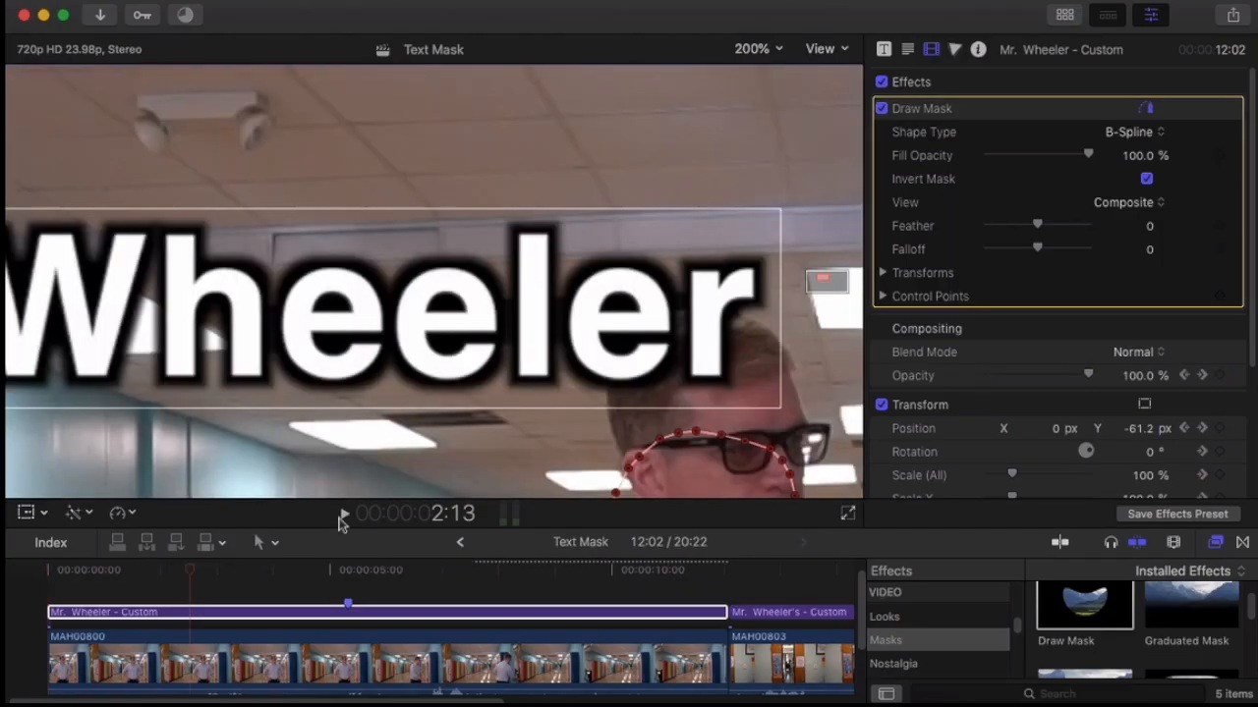
- Move the mask up over the man's head at 2:13 and invert it so the title sits behind him
left_click(1147, 178)
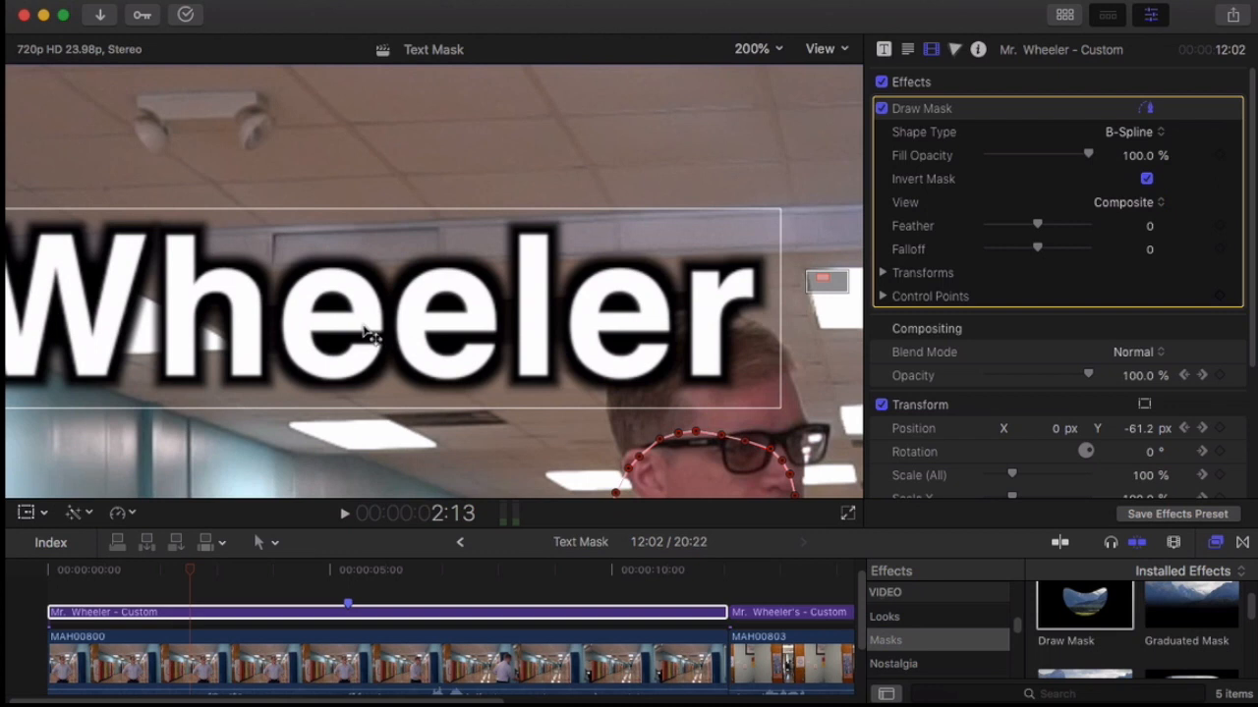
left_click(1147, 180)
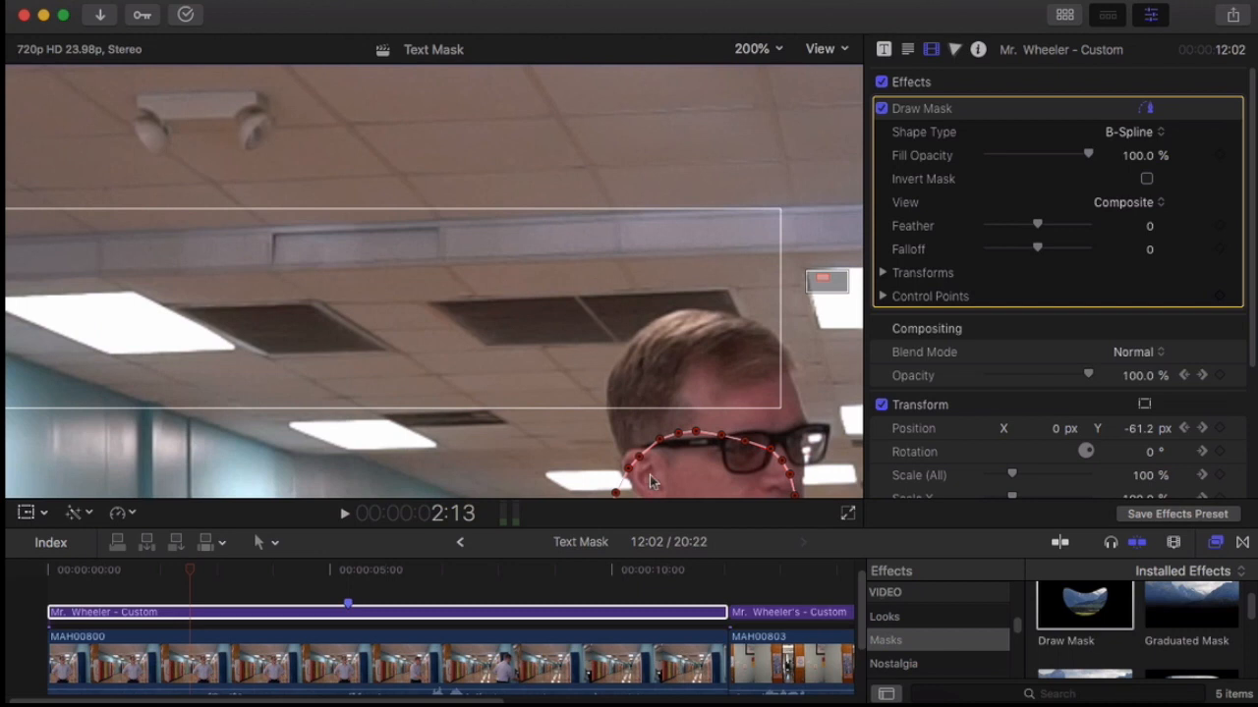
mouse_move(707, 477)
left_mouse_down()
mouse_move(705, 342)
mouse_move(667, 300)
mouse_move(530, 270)
mouse_move(678, 320)
mouse_move(672, 330)
mouse_move(707, 361)
left_mouse_up()
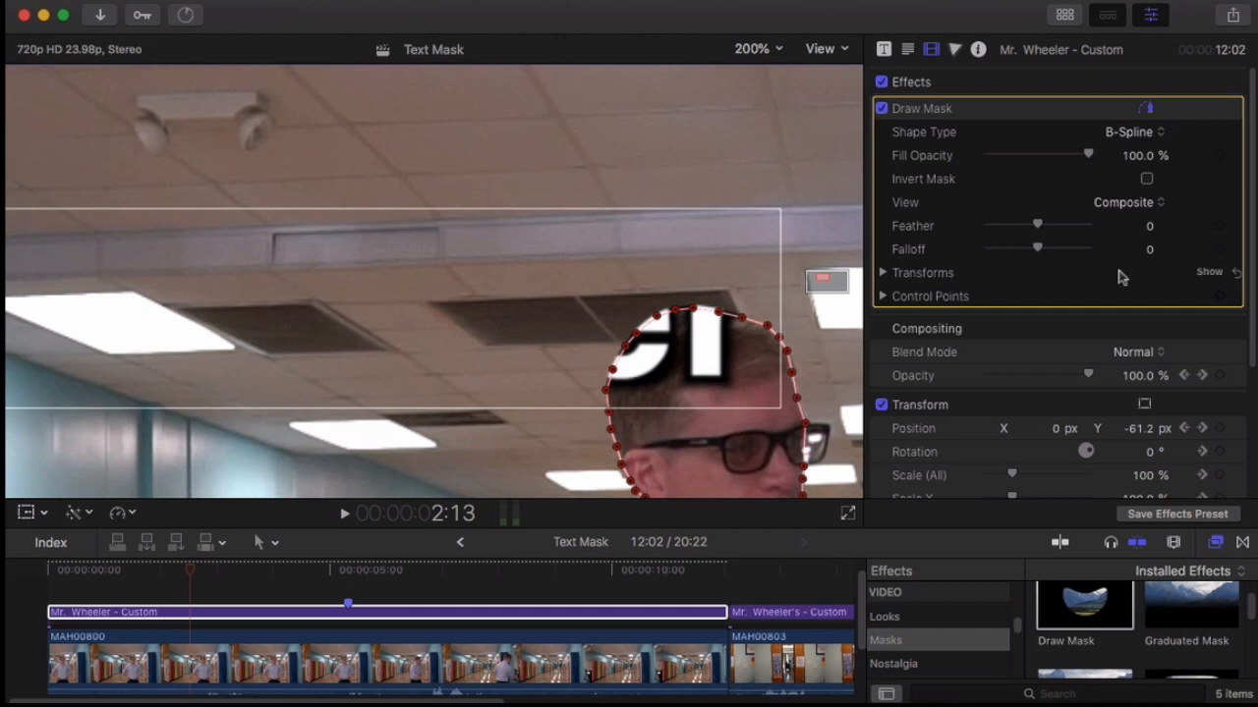
left_click(1147, 180)
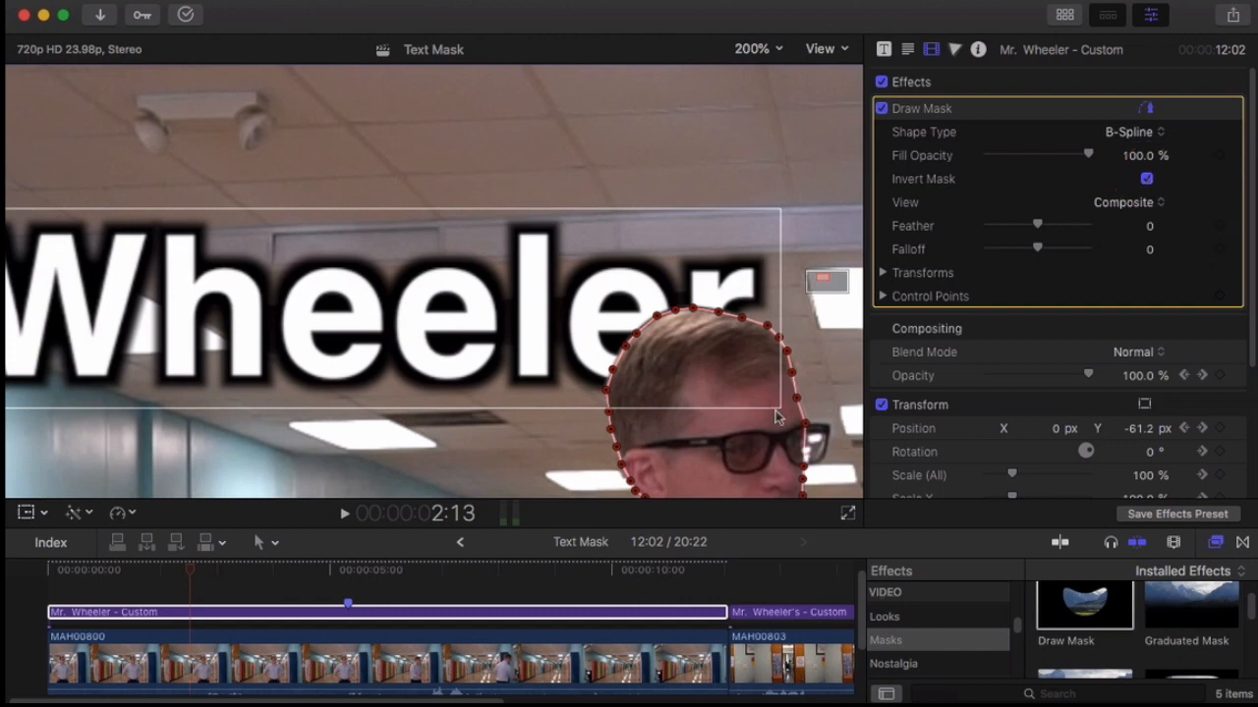
left_click(773, 54)
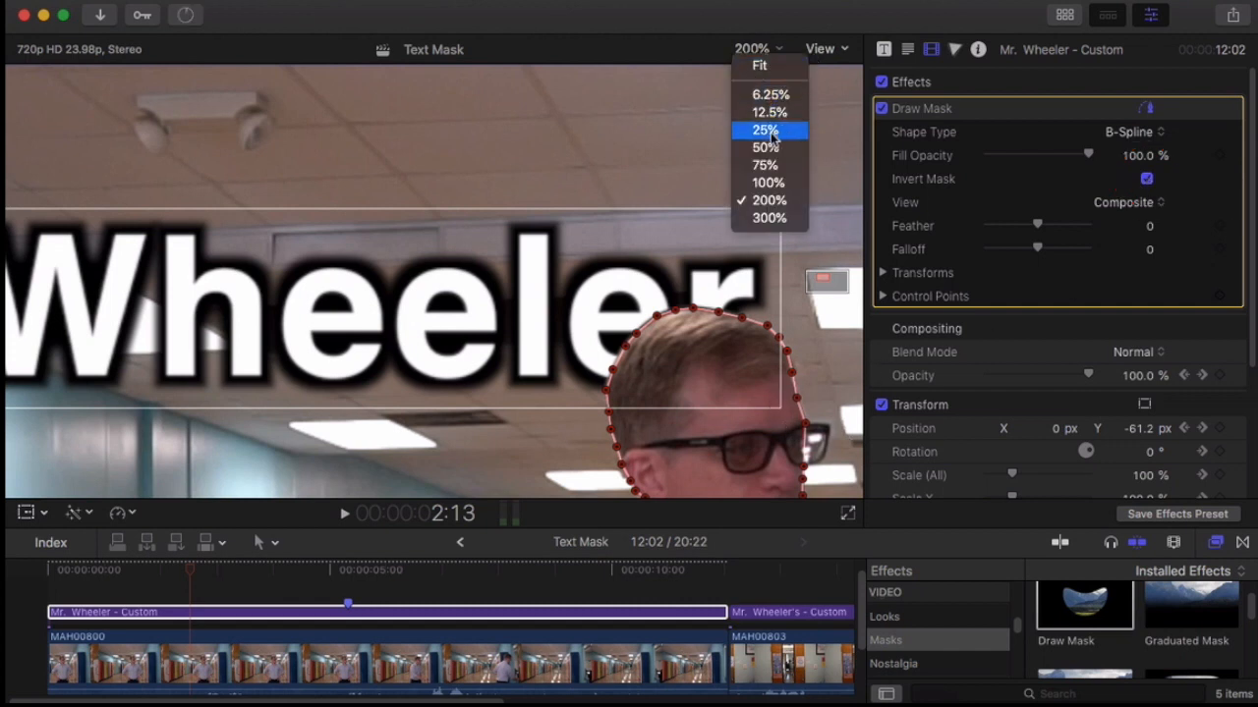
left_click(772, 66)
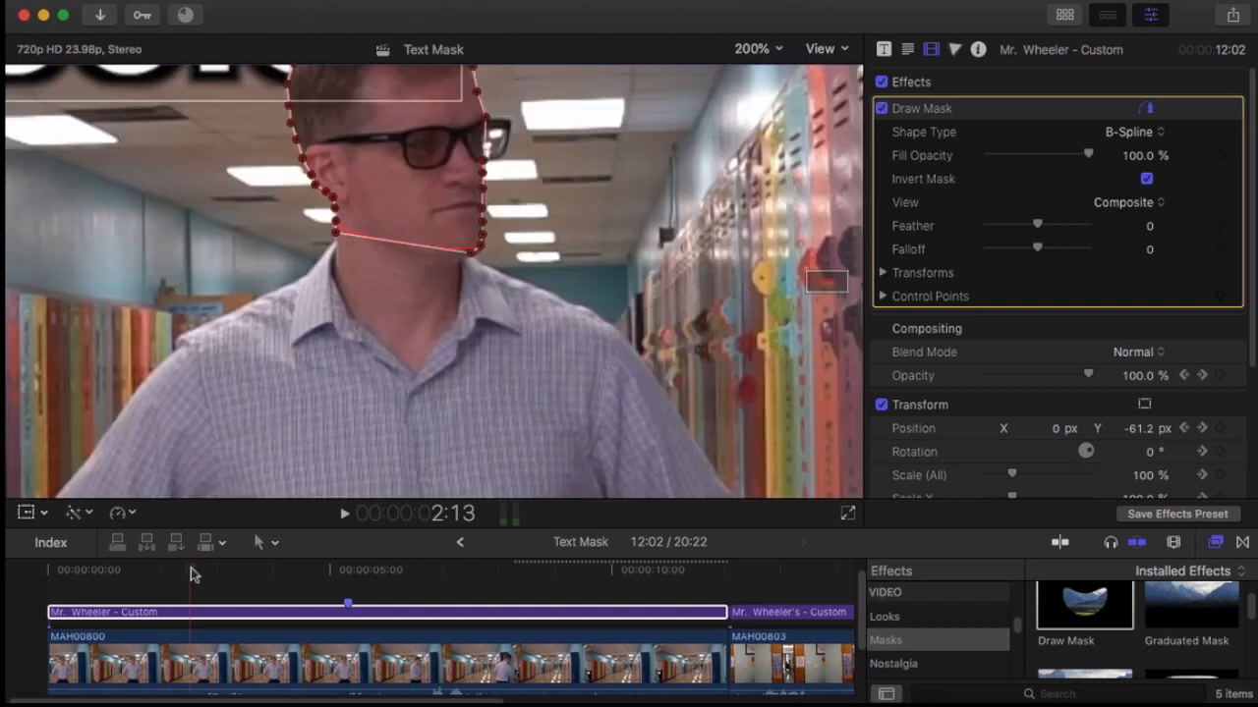
- Expand the mask's transform settings and realign the mask with the man's head at frame 22, at about X -0.9 px, Y 16.6 px
left_click_drag(190, 570, 83, 577)
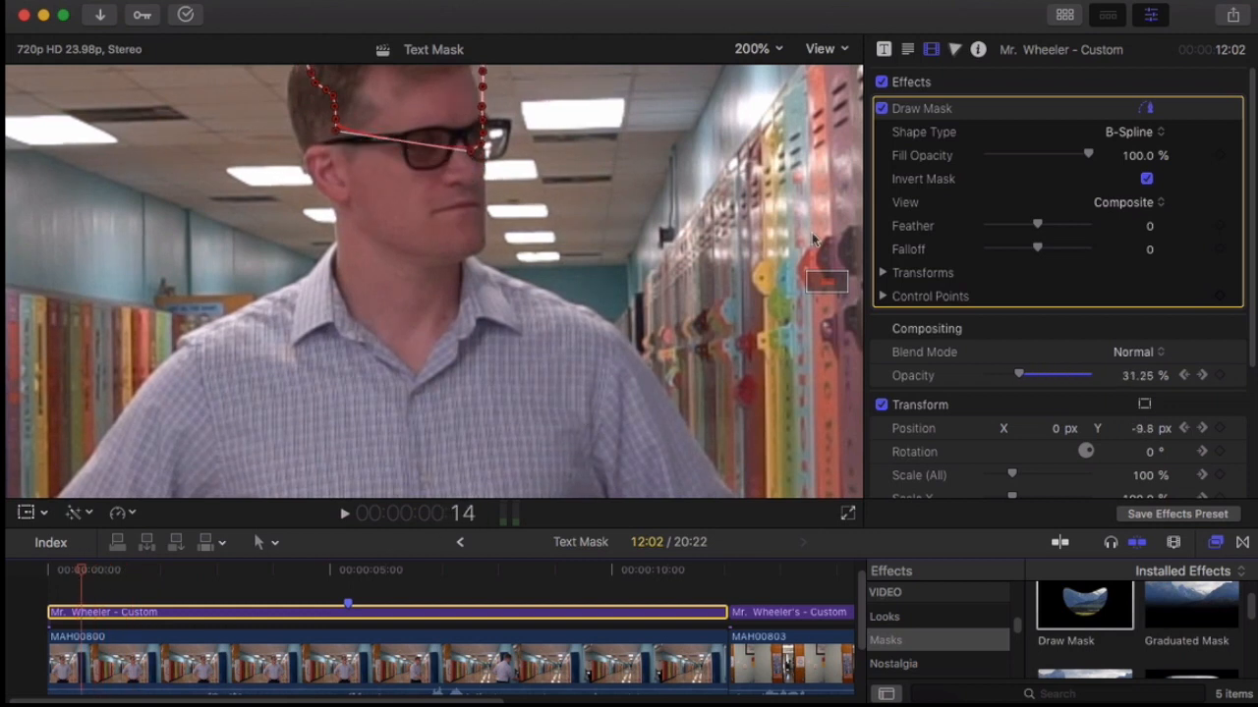
left_click_drag(831, 276, 828, 281)
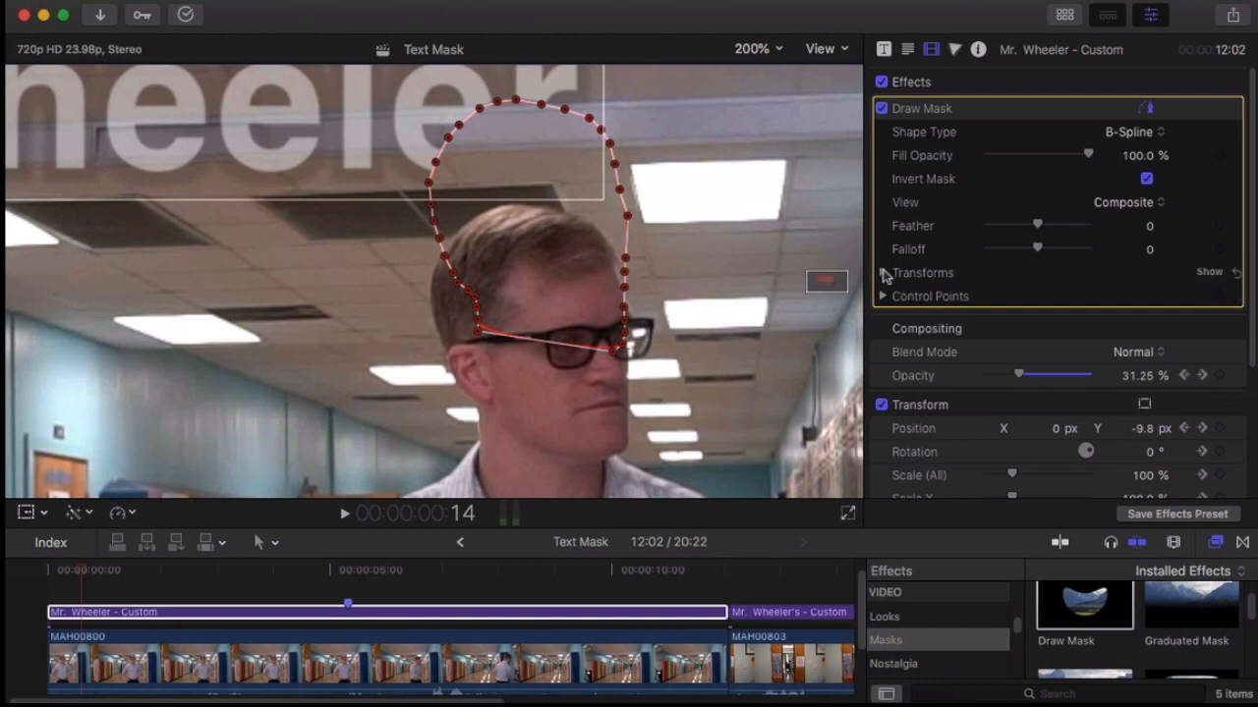
left_click(883, 274)
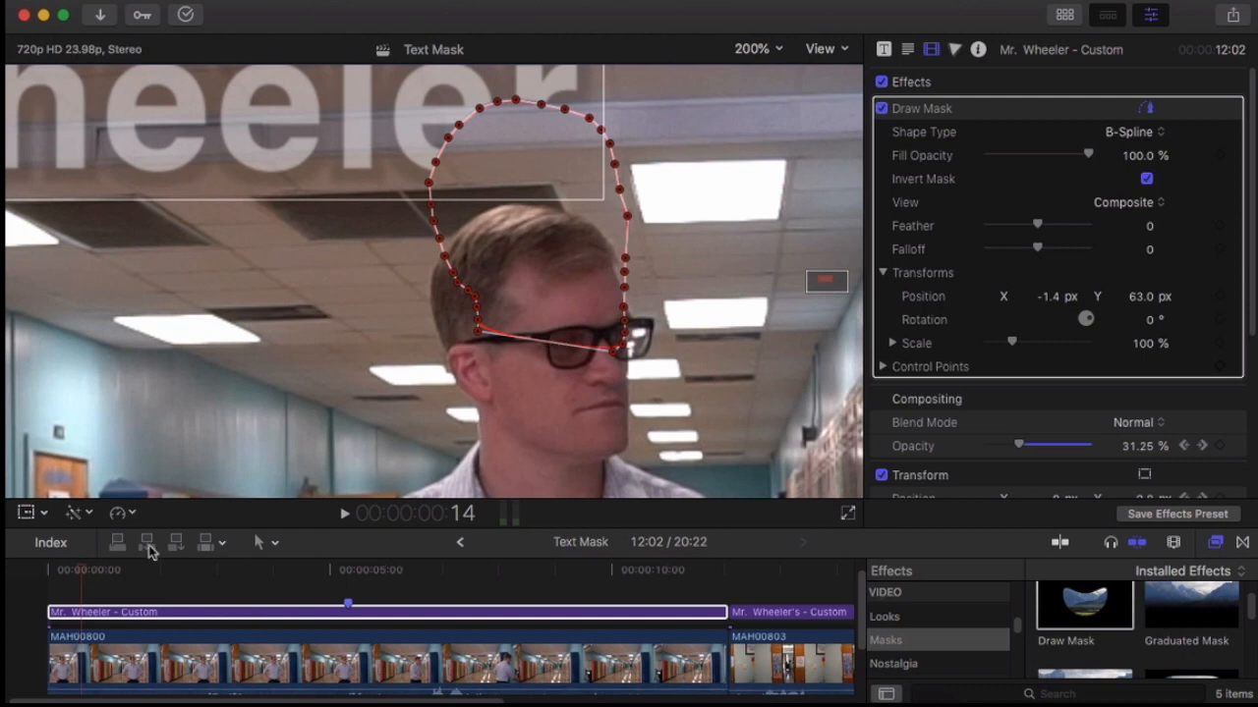
left_click_drag(83, 578, 101, 577)
mouse_move(529, 277)
left_mouse_down()
mouse_move(528, 380)
mouse_move(530, 364)
left_mouse_up()
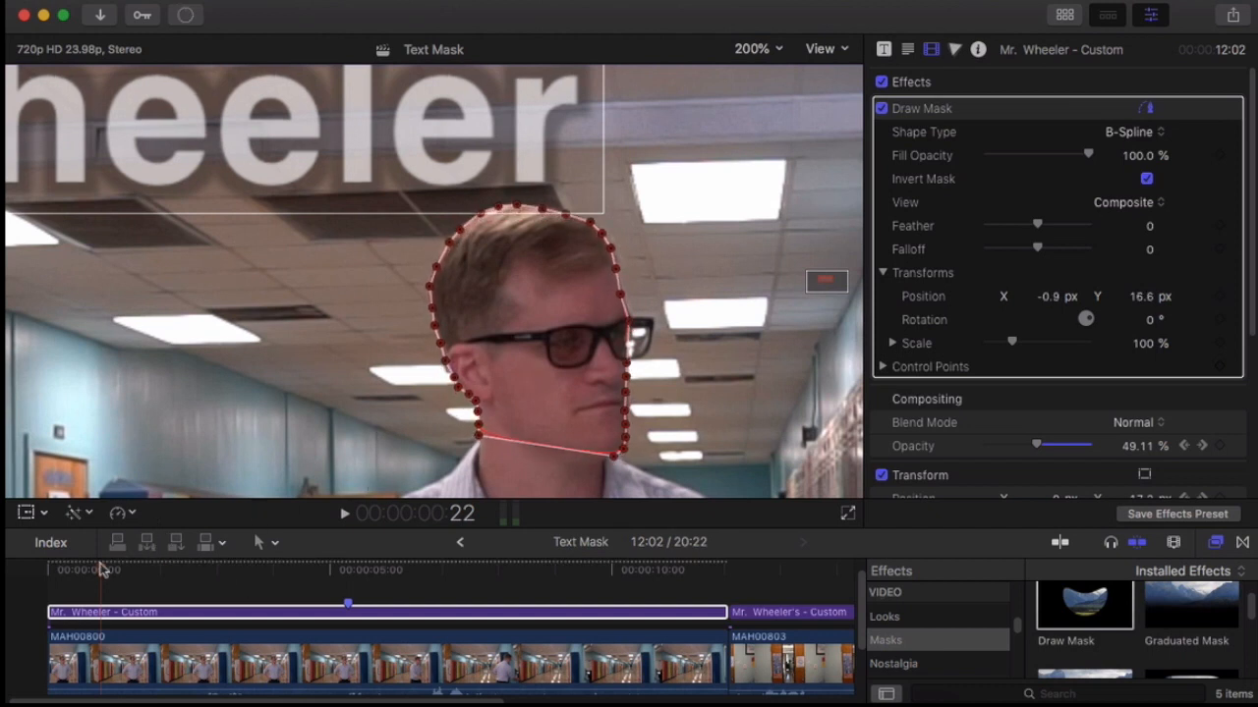
- At 1:05, realign the mask with the man's head at about X -0.7 px, Y 23.2 px and add a position keyframe
left_click_drag(105, 572, 116, 576)
left_click_drag(567, 349, 567, 335)
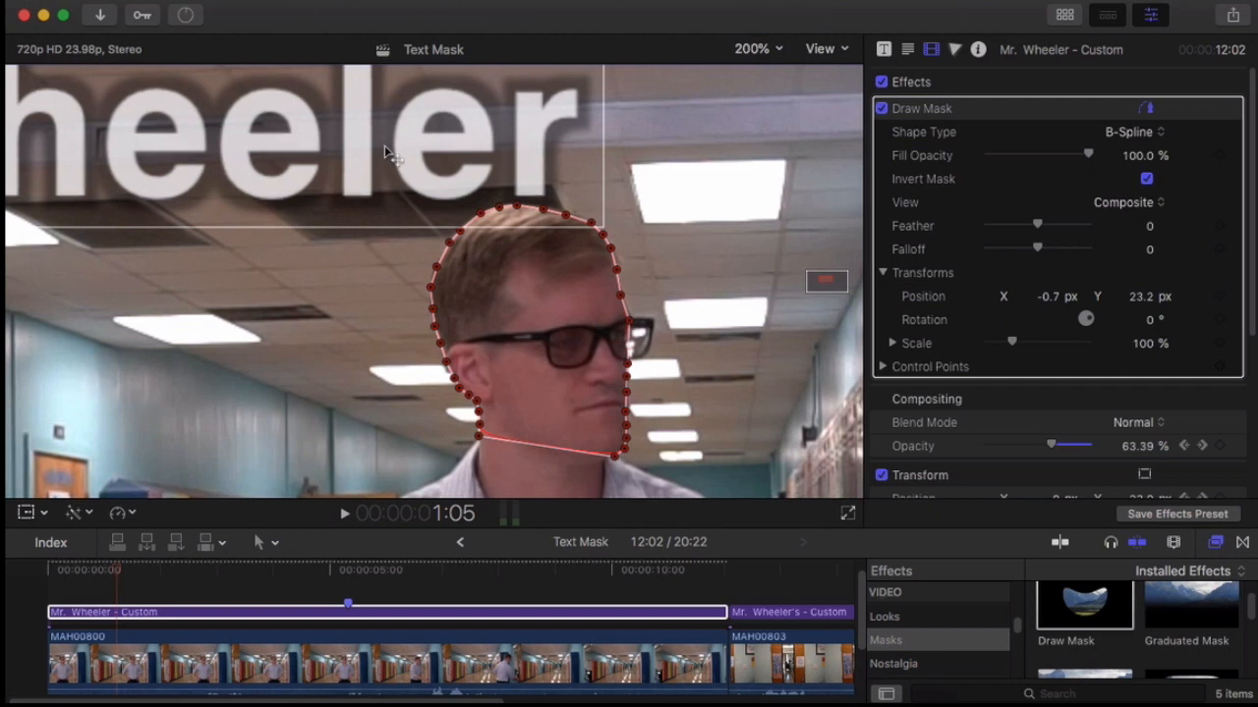
left_click(1219, 295)
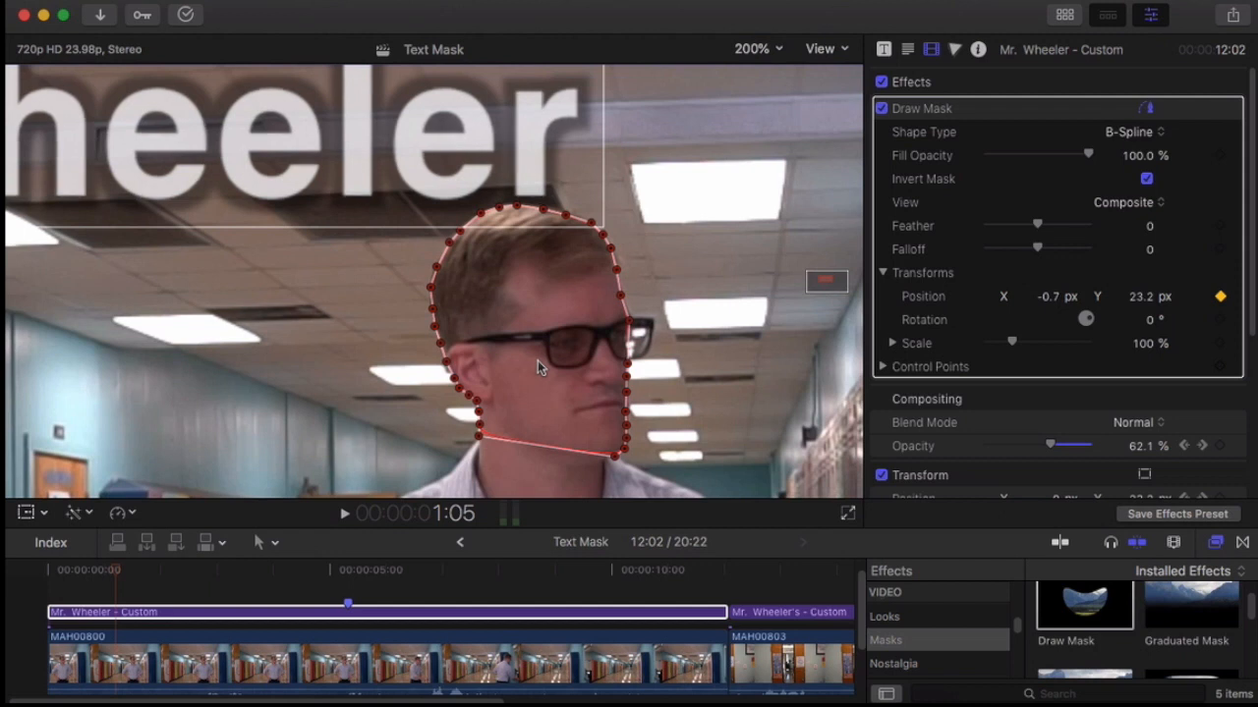
- At 1:07, move the mask up to realign it with the man's head at about X -0.2 px, Y 26.6 px
key("Right")
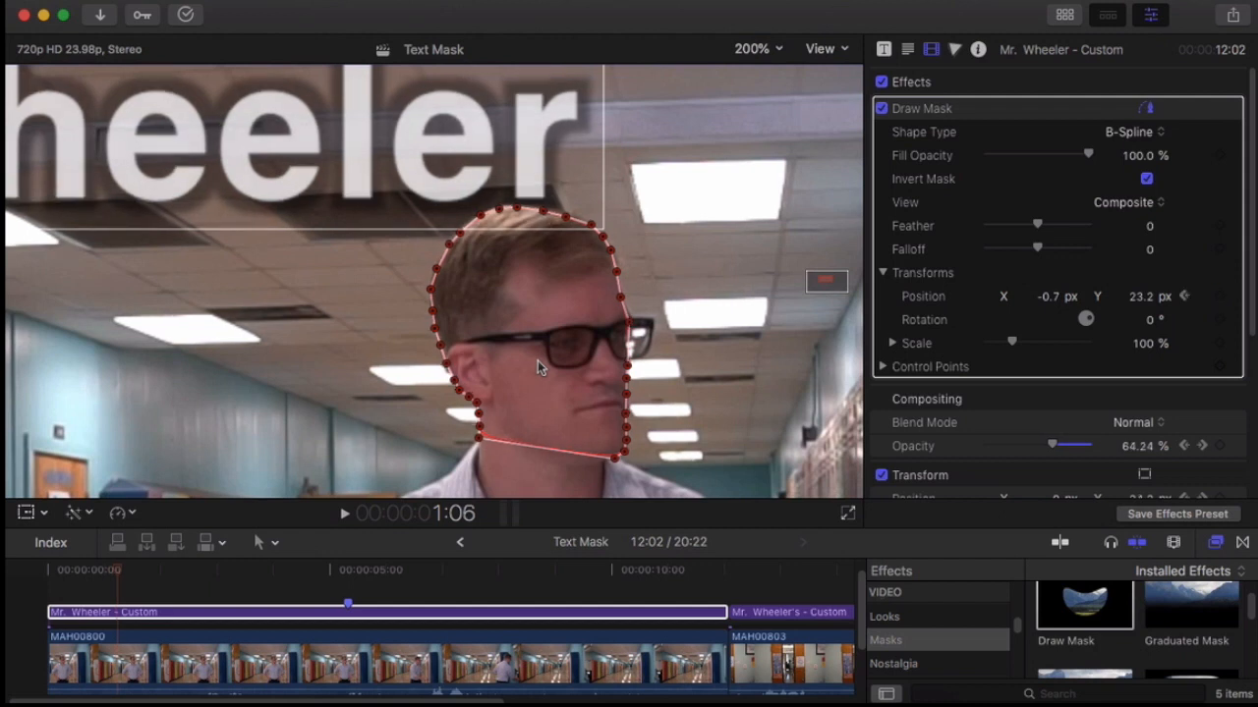
key("Right")
key("space")
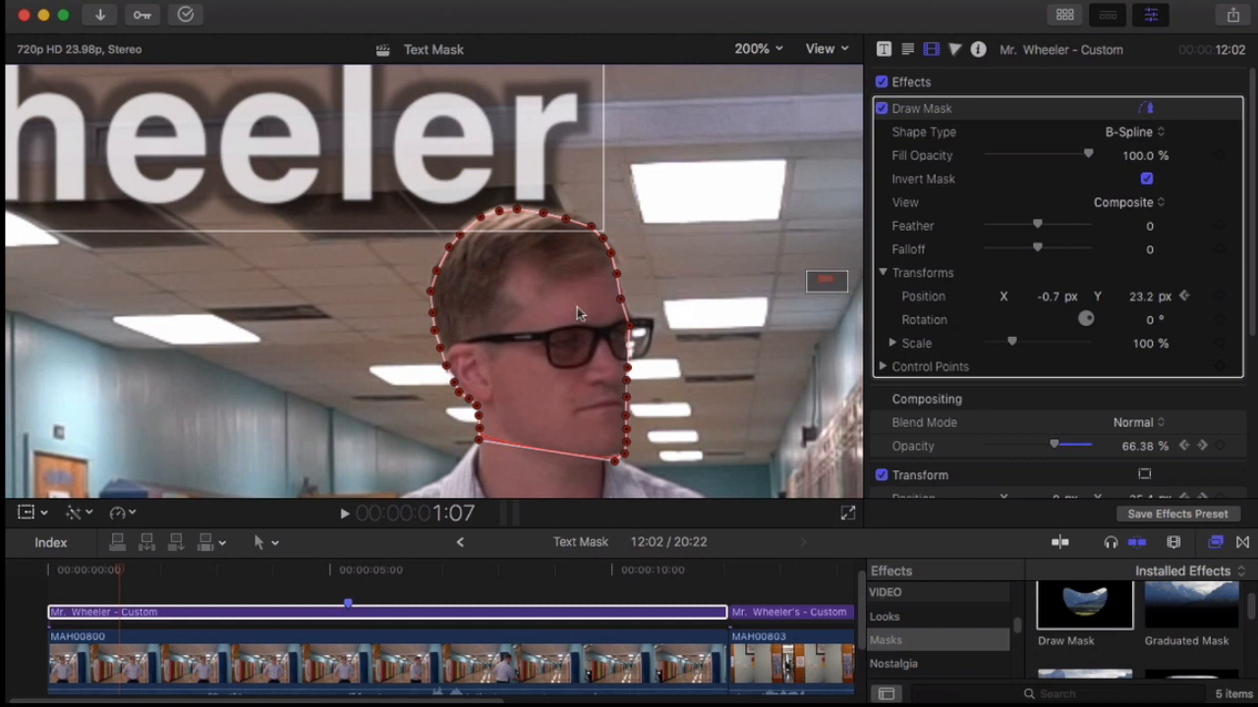
left_click_drag(572, 307, 573, 300)
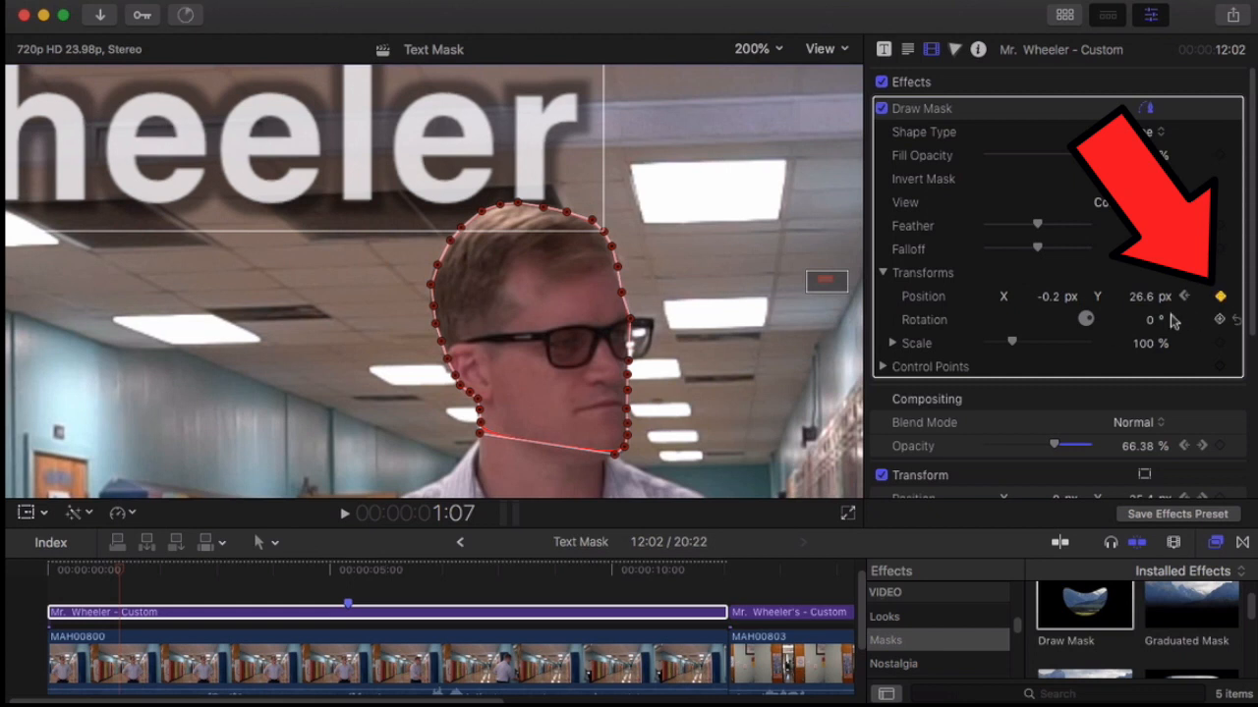
- At 1:09, realign the mask with the man's head at about X 0.4 px, Y 28.2 px
key("Right")
key("Right")
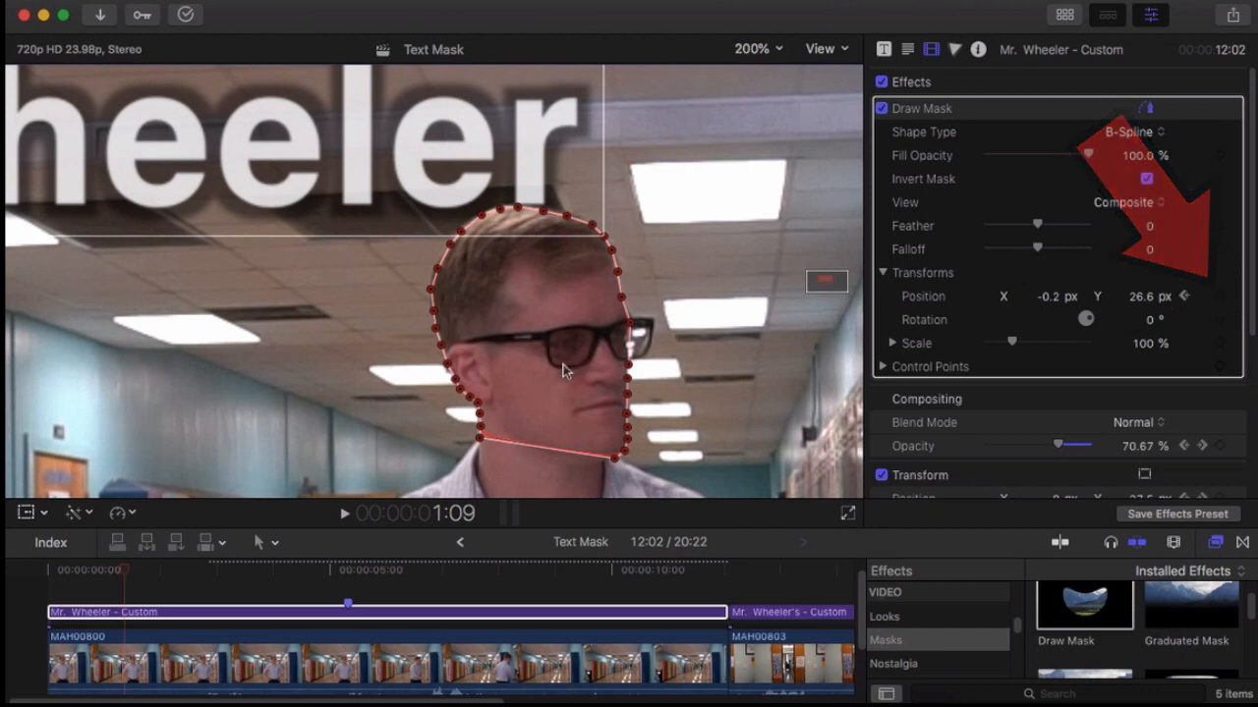
left_click_drag(565, 364, 565, 360)
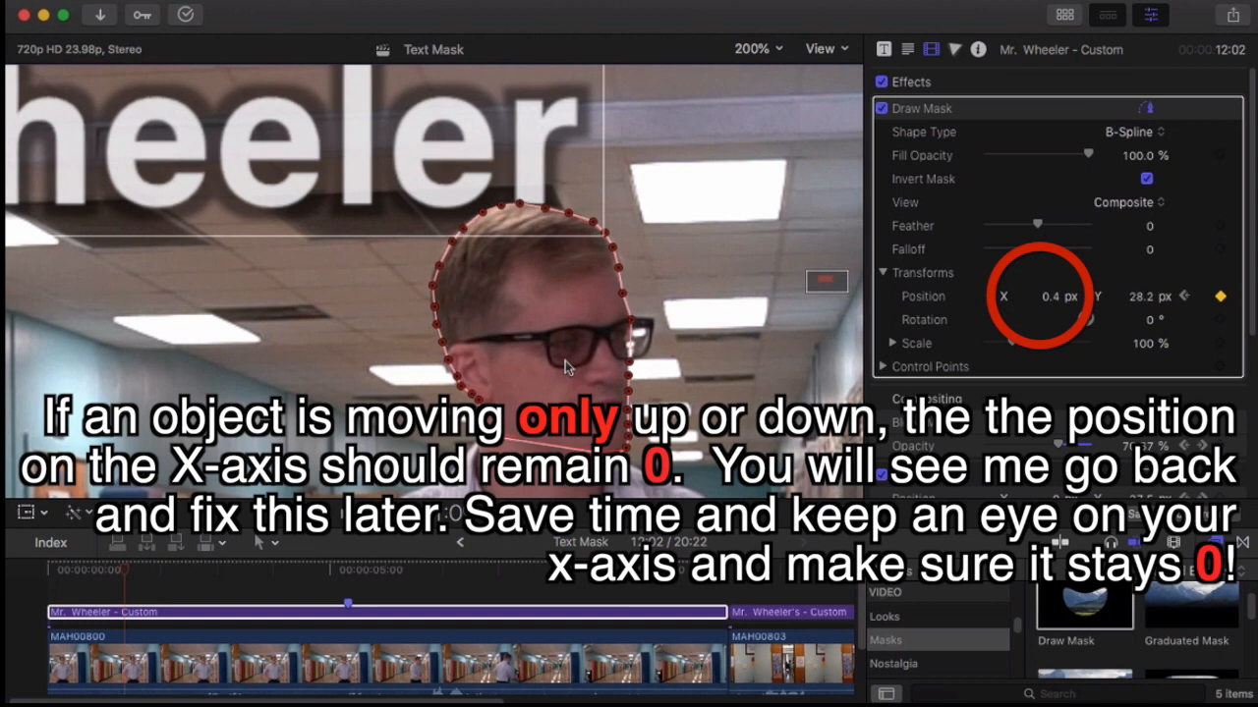
- Realign the mask two frames further on at about X 0.3 px, Y 30.4 px, and at 1:13 at about X 0.2 px, Y 32.3 px
key("Right")
key("Right")
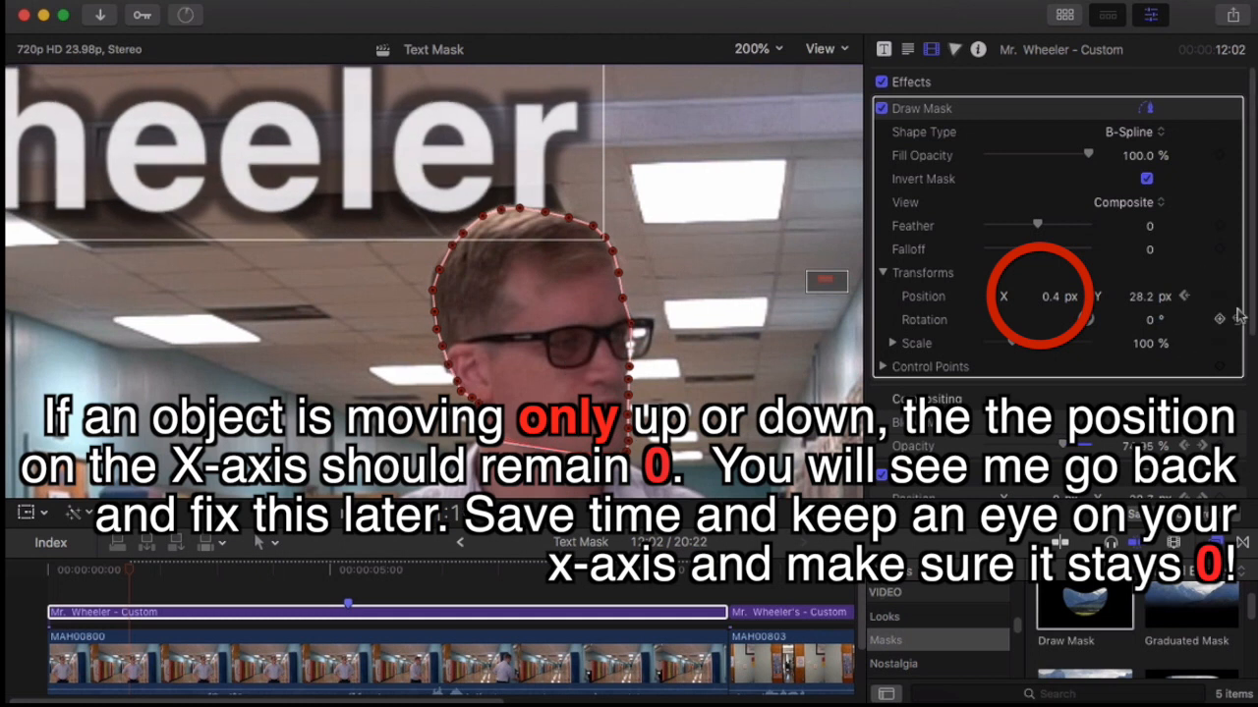
left_click_drag(567, 349, 568, 350)
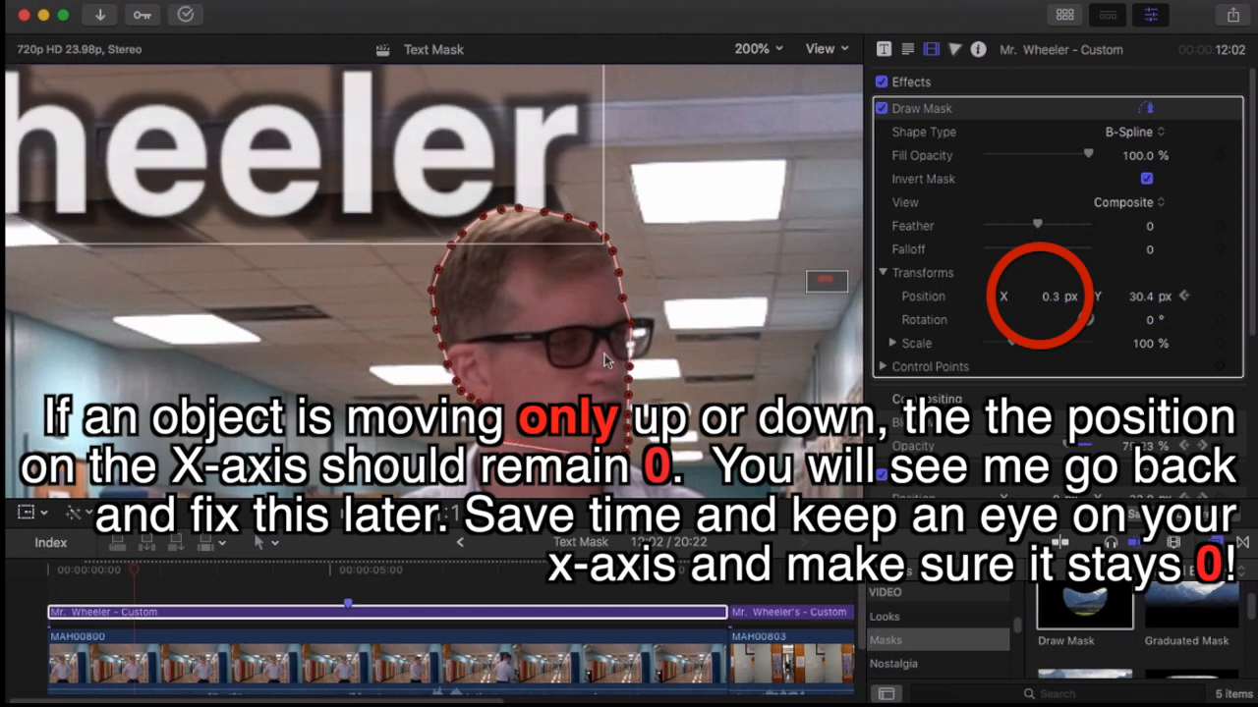
left_click_drag(582, 361, 584, 365)
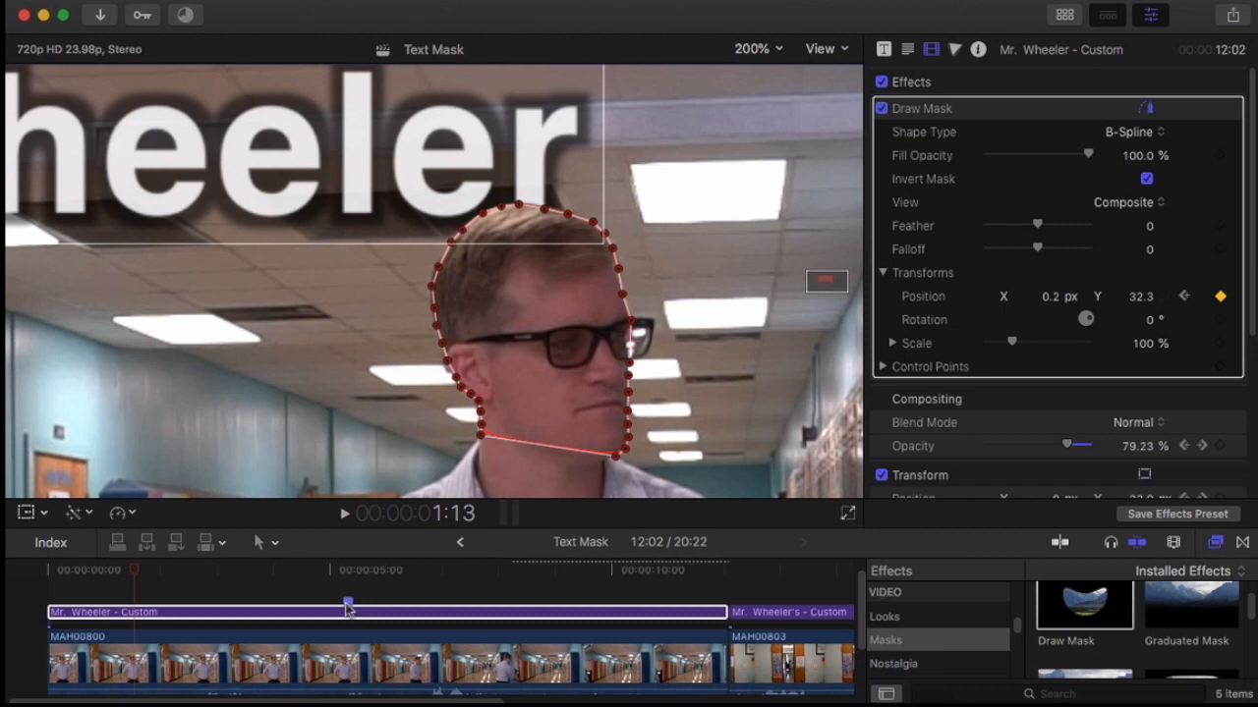
- Continue keyframing the mask's position on the frames after 1:13 so it follows the man's head
key("Right")
key("Right")
key("Right")
key("Right")
key("Right")
key("Right")
key("Right")
key("Right")
key("Right")
key("Right")
key("Right")
key("Right")
key("Right")
key("Right")
left_click(1138, 300)
left_click(166, 614)
key("Left")
key("Left")
key("Left")
key("Left")
key("Left")
key("Left")
key("Left")
key("Left")
mouse_move(531, 317)
left_mouse_down()
mouse_move(566, 308)
mouse_move(546, 331)
left_mouse_up()
- Go back over the early frames of the title and reposition the mask where it drifts off the man's head
left_click(147, 614)
key("Left")
key("Left")
key("Left")
key("Left")
key("Left")
key("Left")
key("Left")
key("Left")
key("Left")
key("Right")
key("Right")
key("Right")
key("Right")
key("Right")
key("Right")
key("Right")
key("Right")
key("Right")
key("Right")
key("Right")
key("Right")
key("Right")
key("Right")
key("Right")
key("Right")
key("Right")
key("Right")
key("Right")
key("Right")
key("Right")
key("Right")
key("Right")
key("Right")
key("Right")
mouse_move(592, 437)
left_mouse_down()
mouse_move(578, 378)
mouse_move(557, 380)
mouse_move(569, 393)
mouse_move(548, 380)
mouse_move(564, 423)
mouse_move(610, 432)
mouse_move(590, 438)
mouse_move(583, 425)
left_mouse_up()
- Step through the title frame by frame and check how the mask follows the man's head
key("Right")
key("Right")
key("Right")
key("Right")
key("Right")
key("Right")
key("Right")
key("Right")
key("Right")
key("Right")
key("Right")
key("Right")
key("Right")
key("Right")
key("Right")
key("Right")
key("Right")
key("Right")
key("Right")
key("Right")
key("Right")
key("Right")
key("Right")
key("Right")
key("Right")
key("Right")
key("Right")
key("Right")
key("Right")
key("Right")
key("Right")
key("Right")
key("Right")
key("Right")
key("Right")
key("Right")
key("Right")
key("Right")
key("Right")
key("Right")
key("Right")
key("Right")
key("Right")
key("Right")
key("Right")
key("Right")
key("Right")
key("Right")
key("Right")
key("Right")
key("Right")
key("Right")
key("Right")
key("Right")
key("Right")
key("Right")
key("Right")
key("Right")
key("Right")
key("Right")
key("Right")
key("Right")
key("Right")
key("Right")
key("Right")
key("Right")
key("Right")
key("Right")
key("Right")
key("Right")
key("Right")
key("Right")
key("Right")
key("Right")
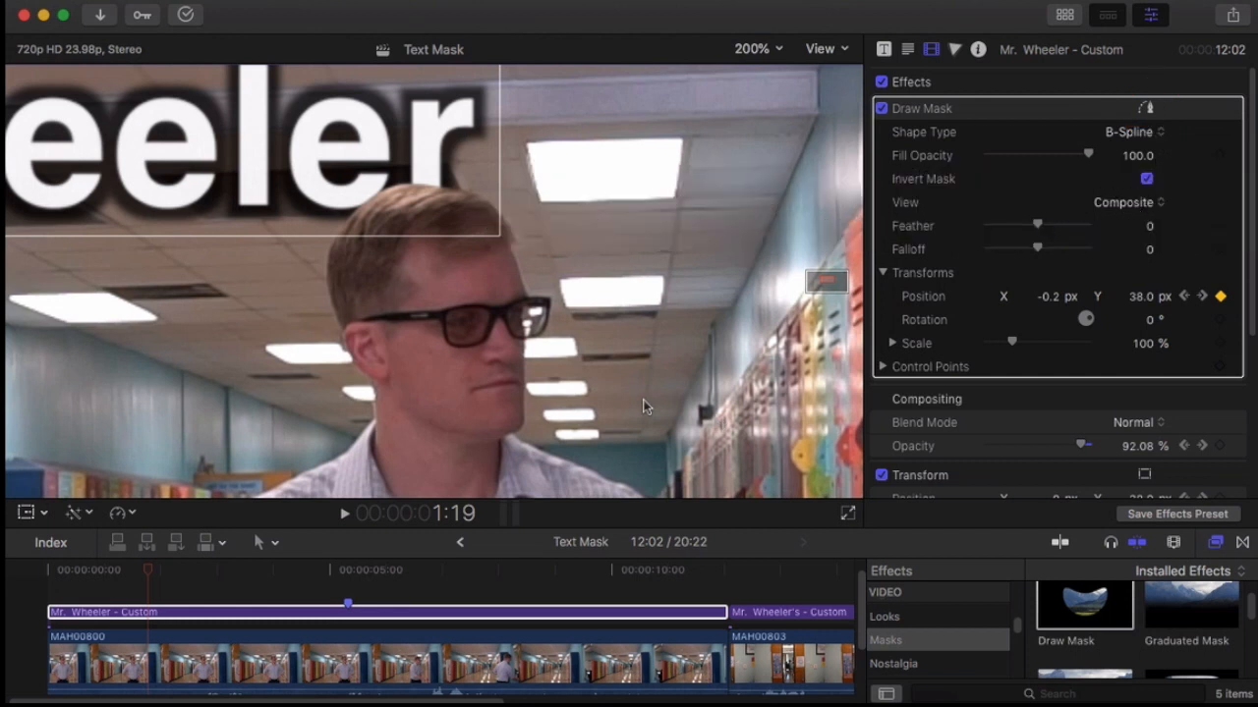
- Go back from 1:19 to the mask keyframe at 1:15 and inspect its X and Y position
key("Left")
key("Left")
key("Left")
key("Left")
key("Left")
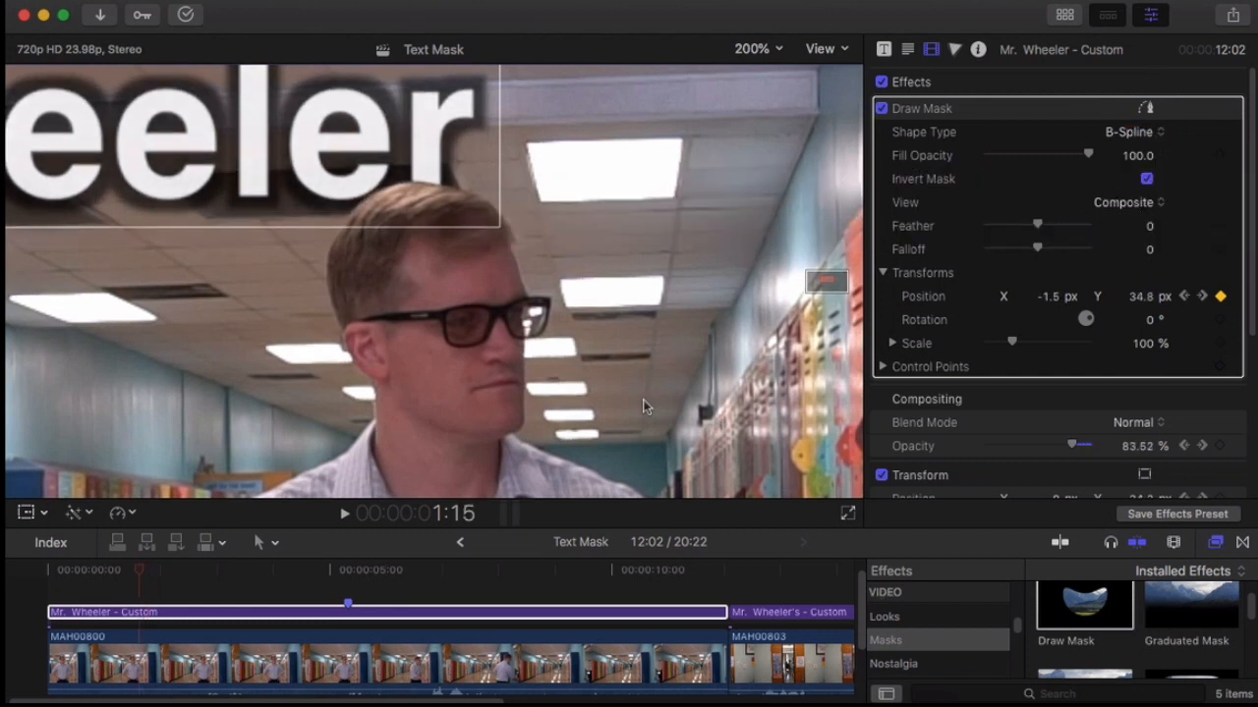
- Step through the frames around 1:15 to 1:18, comparing the mask's position values and its outline against the man's head
key("Left")
key("Left")
key("Right")
key("Right")
key("Right")
key("Right")
key("Right")
key("Right")
key("Right")
key("Right")
key("Right")
key("Left")
key("Left")
key("Left")
key("Left")
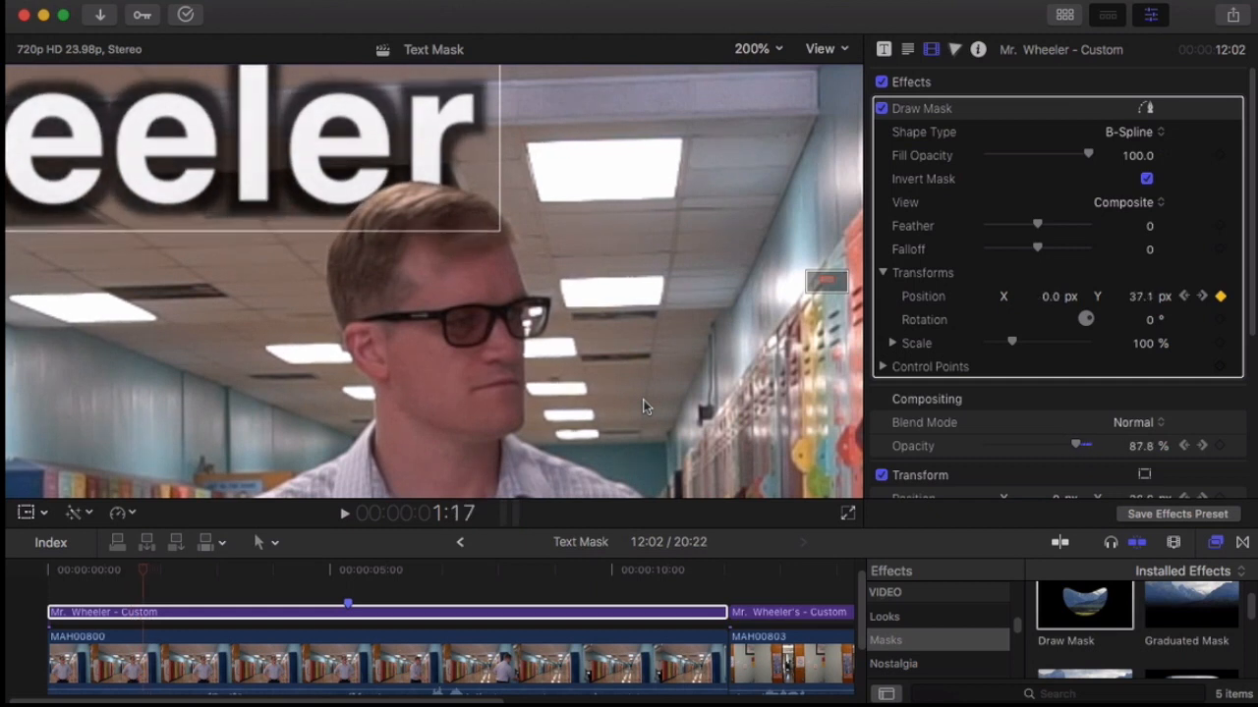
key("Left")
key("Left")
key("Left")
key("Left")
key("Left")
key("Right")
key("Right")
key("Right")
key("Right")
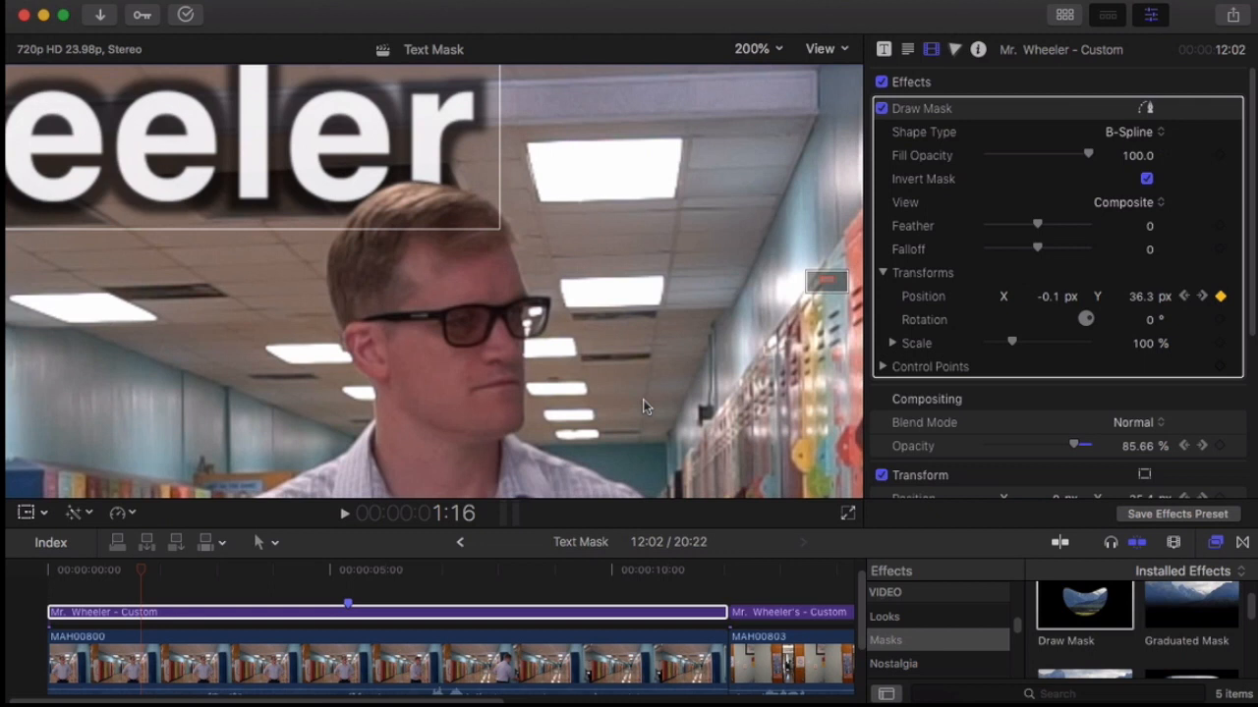
key("Right")
key("Right")
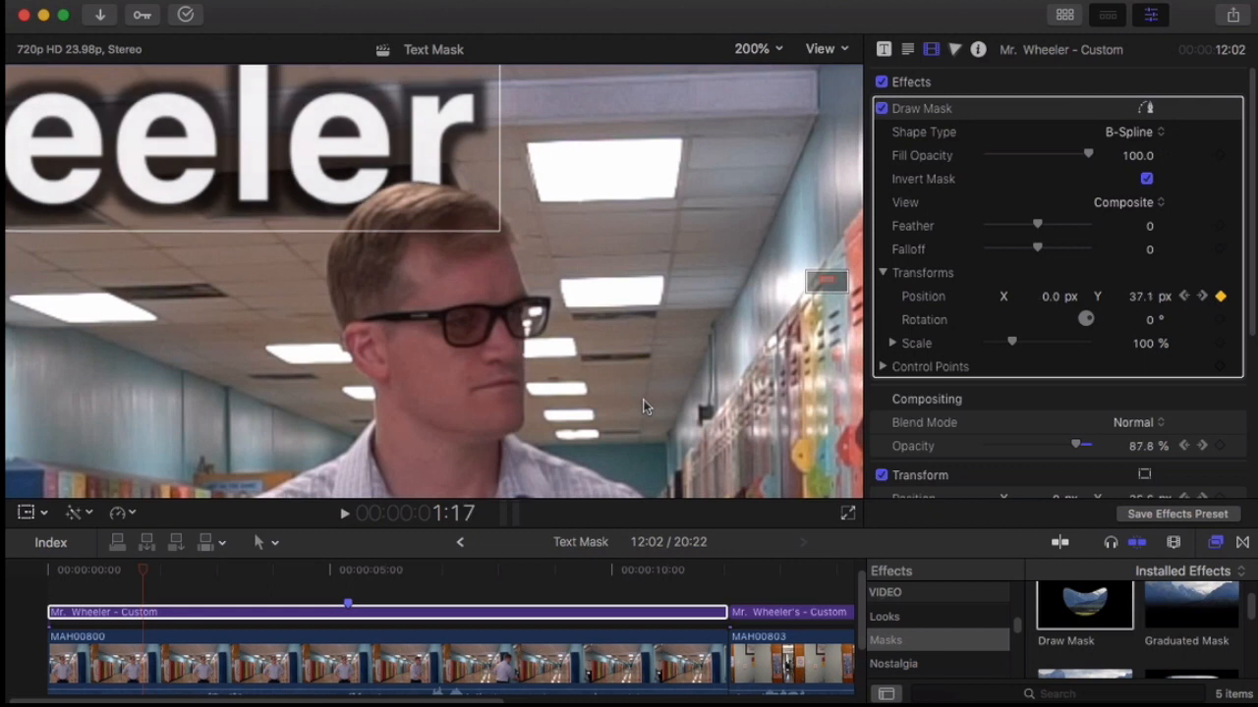
key("Right")
key("Left")
key("Left")
key("Right")
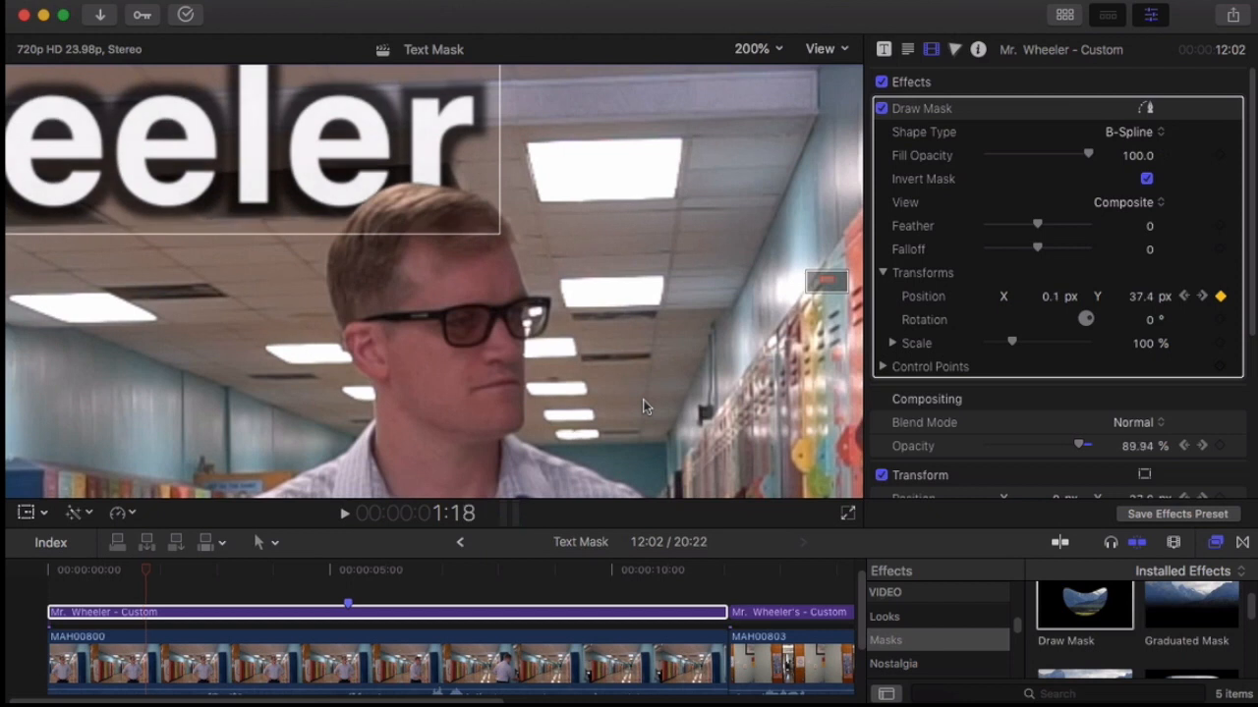
left_click(1150, 110)
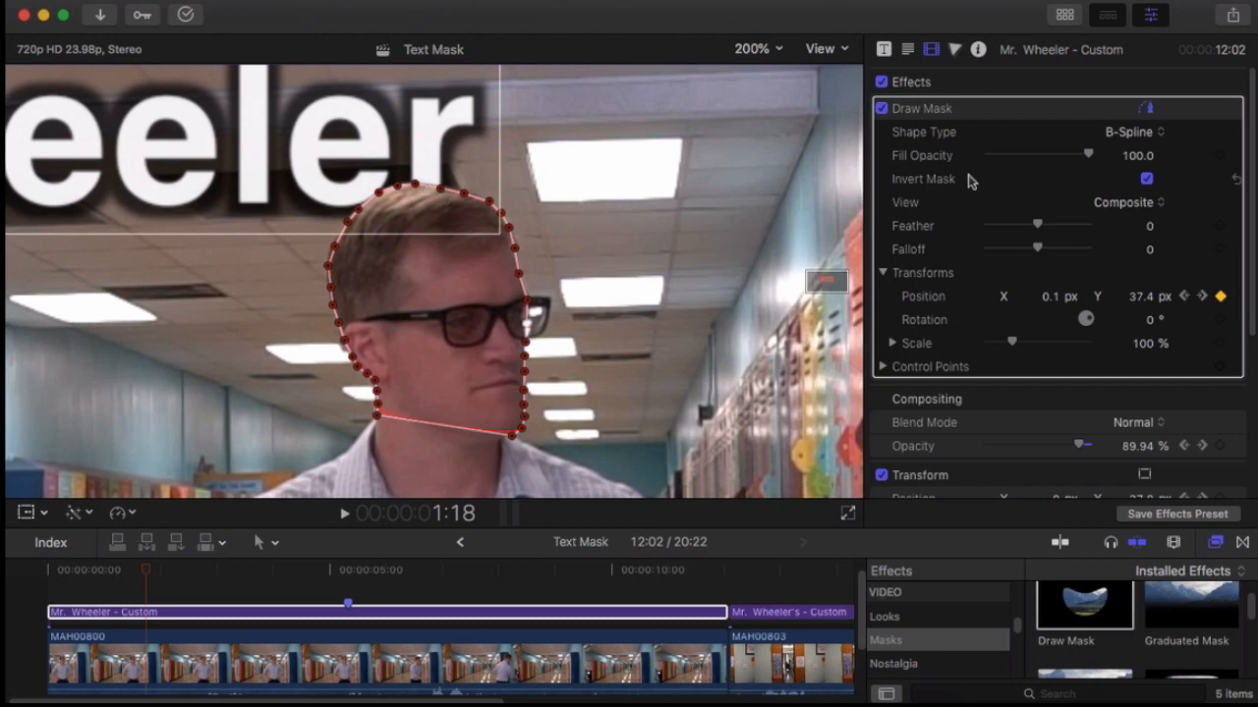
left_click(1149, 110)
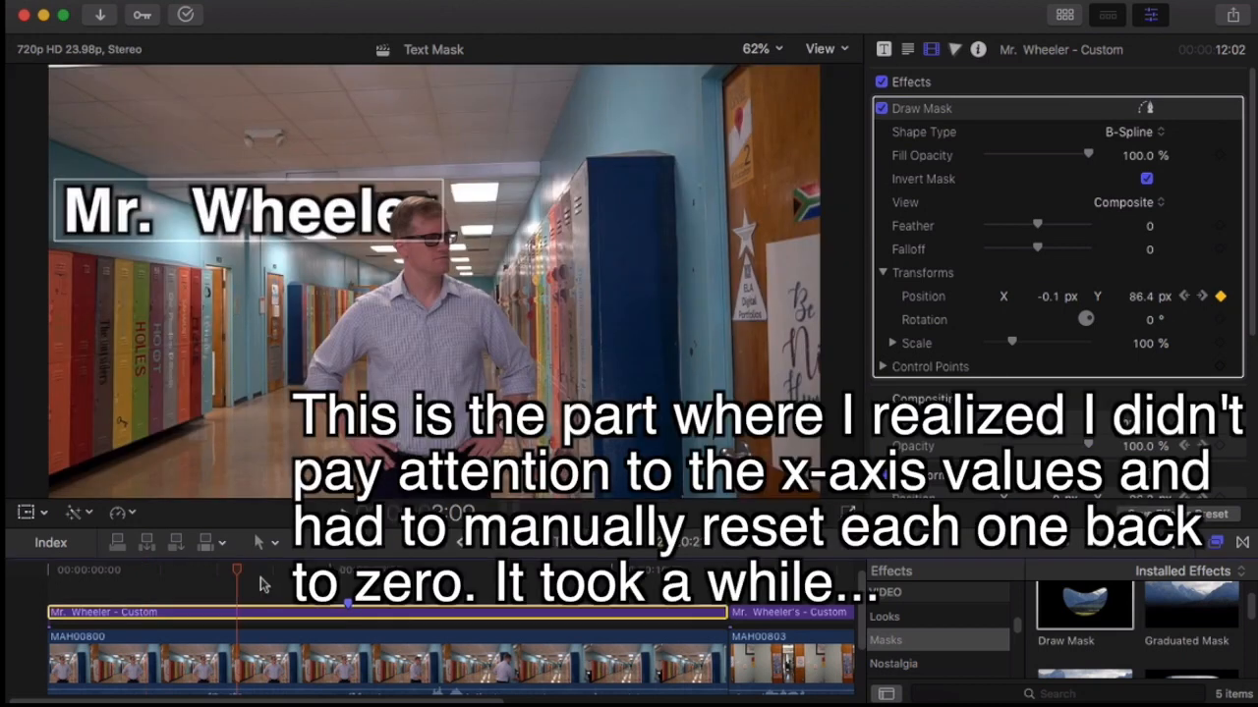
- Go through the title's mask position keyframes and reset the X value of each drifting one to 0 px
left_click(1049, 297)
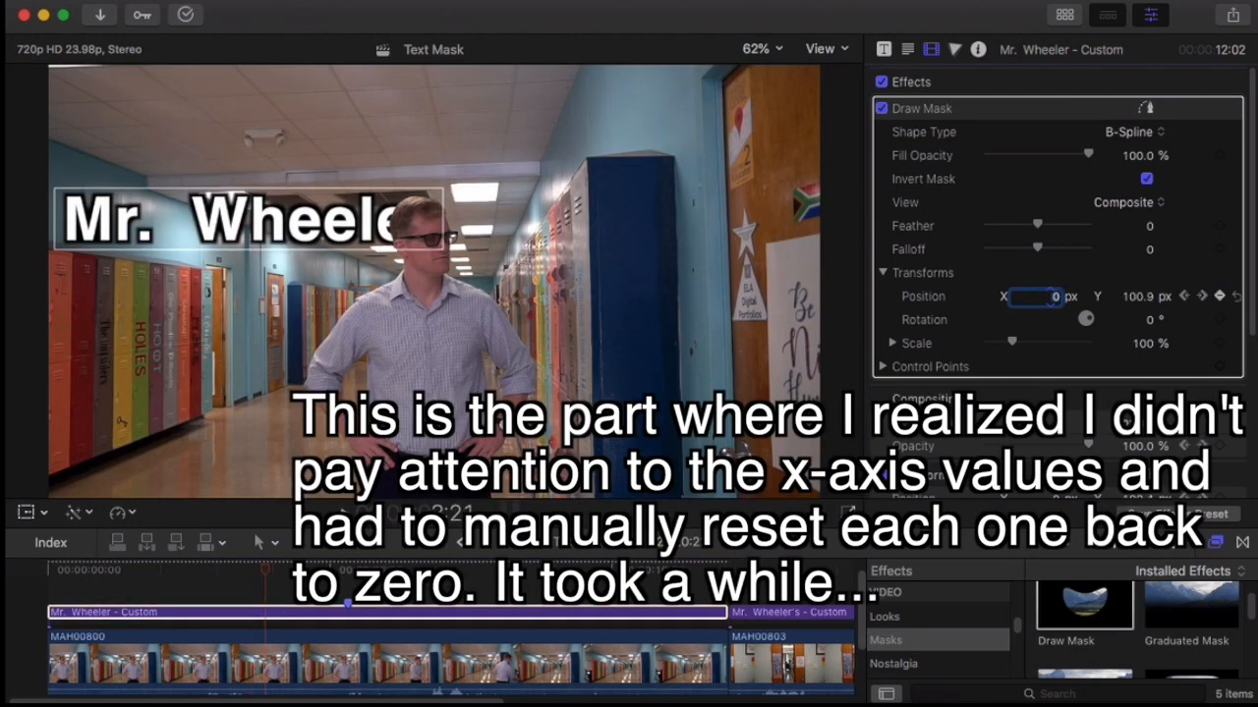
left_click(149, 570)
left_click(191, 614)
key("Right")
key("Right")
key("Right")
key("Right")
key("Right")
key("Right")
key("Right")
key("Right")
key("Right")
key("Right")
key("Right")
key("Right")
key("Right")
key("Right")
key("Right")
key("Right")
key("Right")
key("Right")
key("Right")
key("Right")
key("Right")
key("Right")
key("Right")
key("Right")
key("Right")
key("Right")
key("Right")
key("Right")
key("Right")
key("Right")
key("Right")
key("Right")
key("Right")
left_click(1050, 296)
type("0")
key("Right")
key("Right")
key("Right")
key("Right")
key("Right")
key("Right")
key("Right")
left_click(1049, 296)
type("0")
key("Right")
key("Right")
key("Right")
key("Right")
key("Right")
key("Right")
key("Right")
key("Right")
left_click(1049, 297)
key("Return")
key("Right")
key("Right")
key("Right")
key("Right")
key("Right")
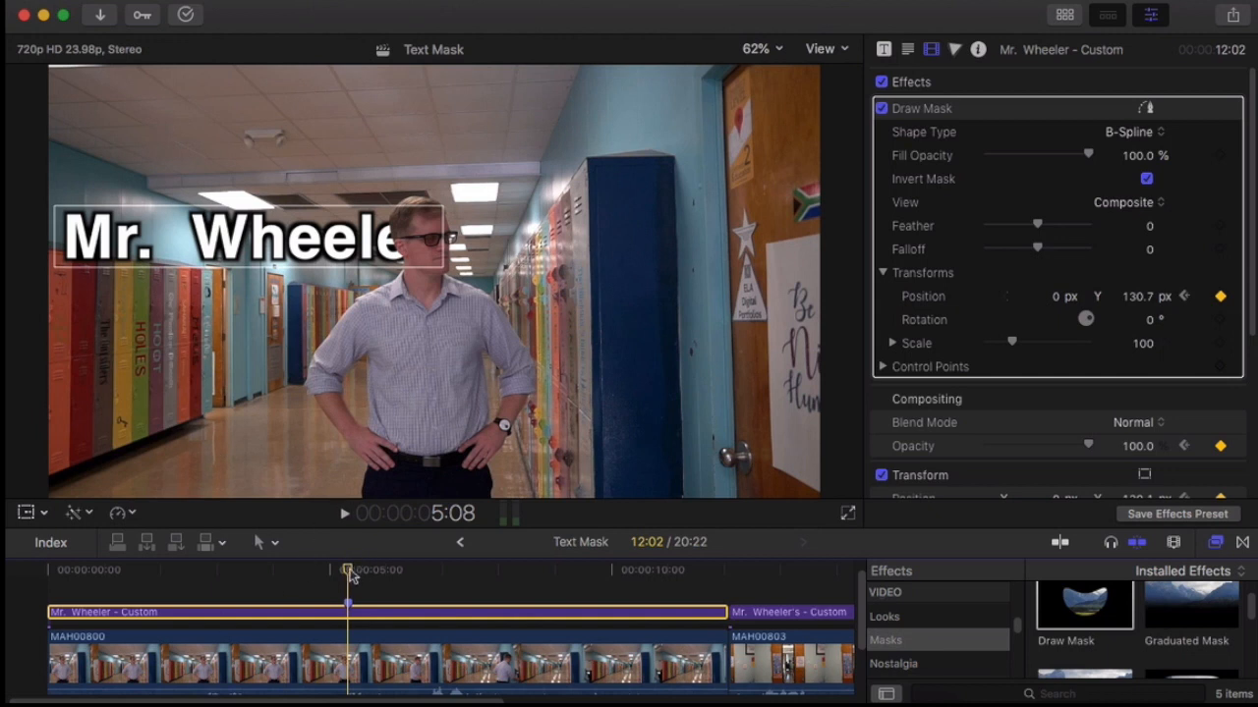
- Scrub between 5:08 and 5:22 to examine where the man starts moving, and expand the mask's Control Points
mouse_move(330, 576)
left_mouse_down()
mouse_move(137, 568)
mouse_move(359, 567)
mouse_move(345, 568)
left_mouse_up()
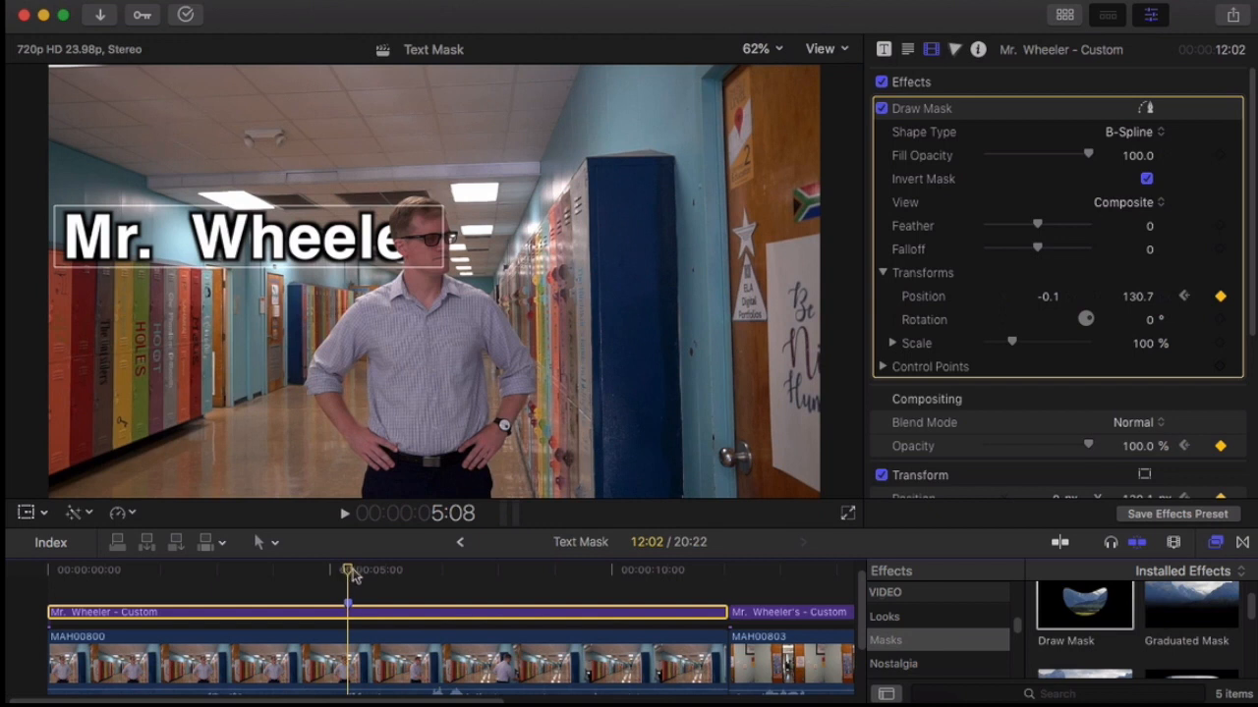
mouse_move(359, 570)
left_mouse_down()
mouse_move(394, 574)
mouse_move(382, 576)
left_mouse_up()
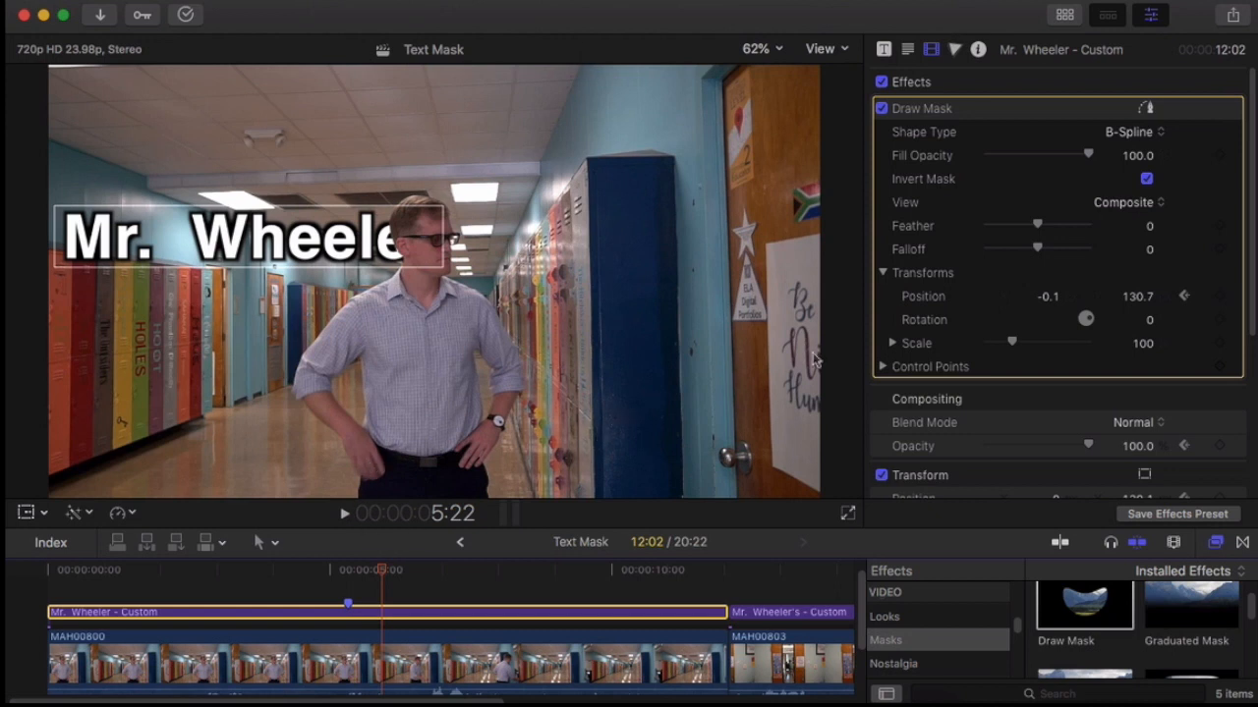
left_click(883, 368)
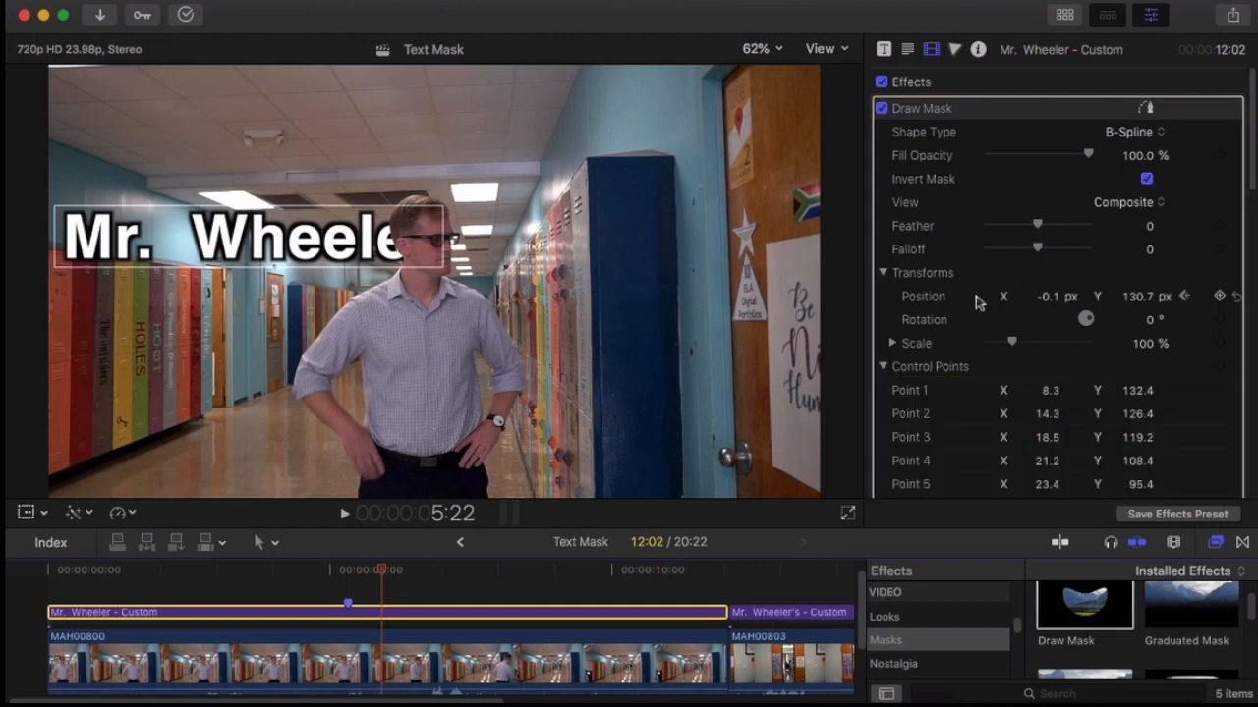
left_click(1219, 368)
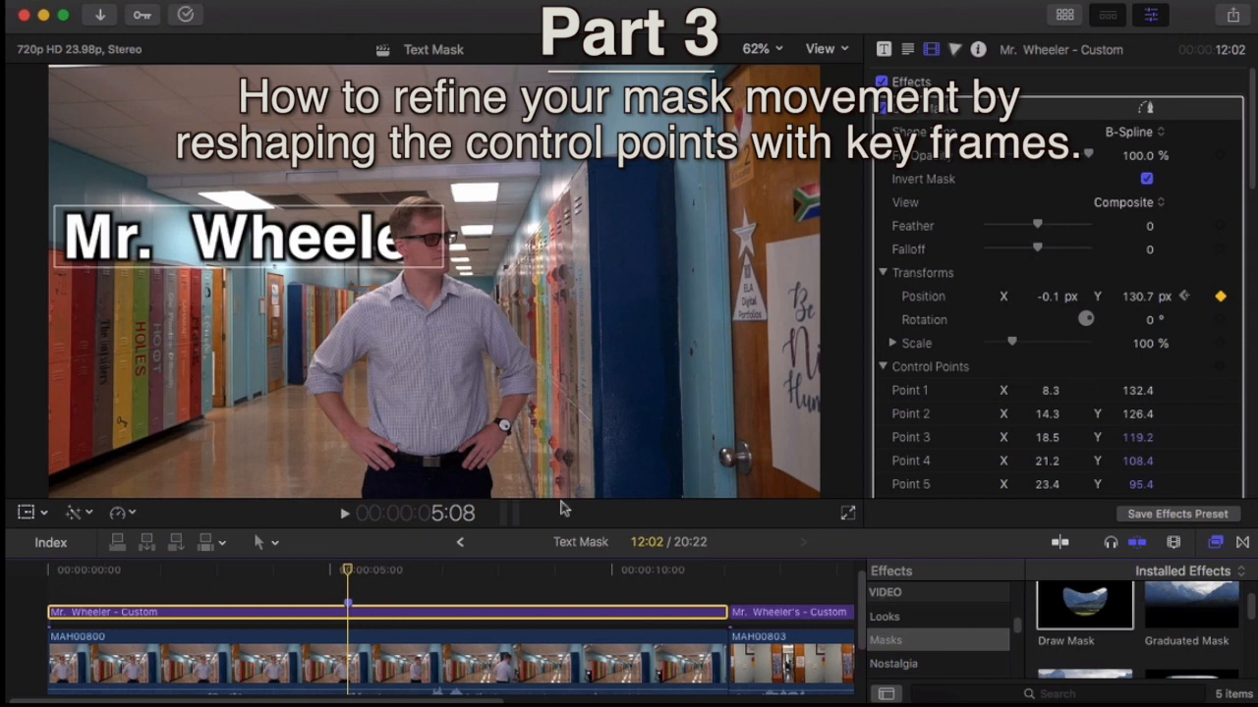
mouse_move(362, 579)
left_mouse_down()
mouse_move(175, 571)
mouse_move(459, 563)
mouse_move(254, 553)
mouse_move(193, 565)
mouse_move(287, 570)
mouse_move(182, 572)
mouse_move(309, 573)
mouse_move(354, 587)
left_mouse_up()
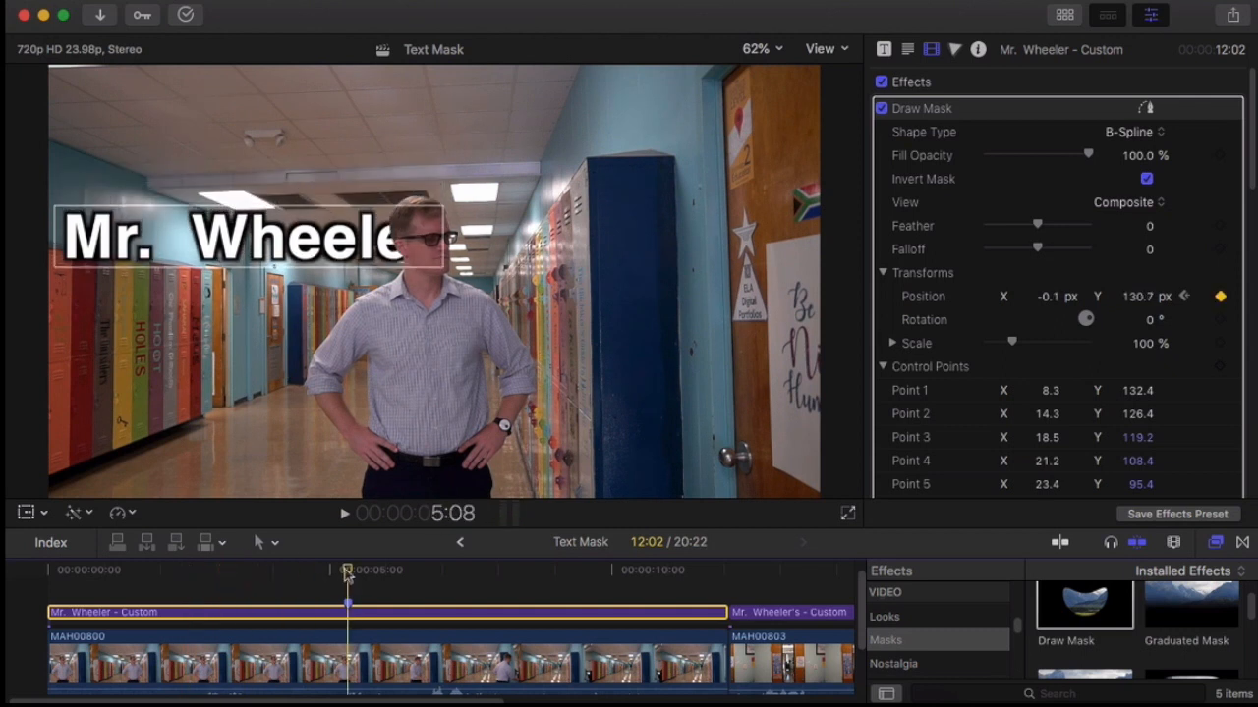
left_click_drag(357, 575, 374, 578)
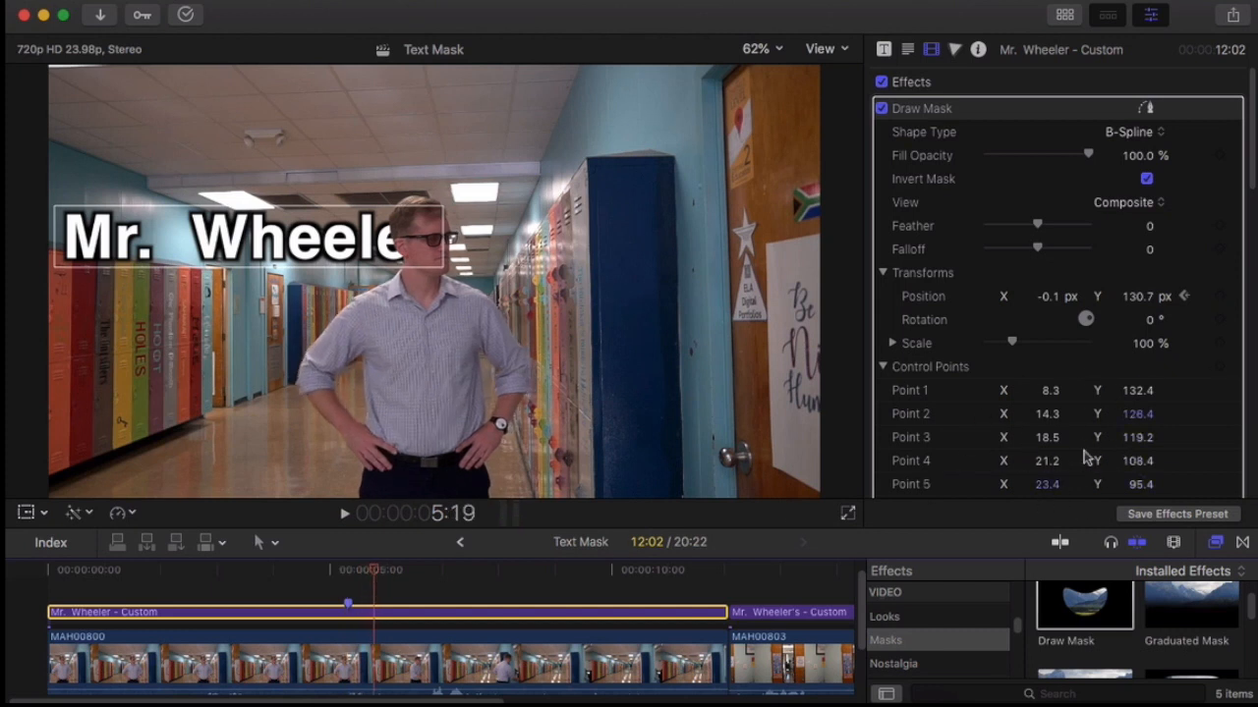
left_click(1220, 367)
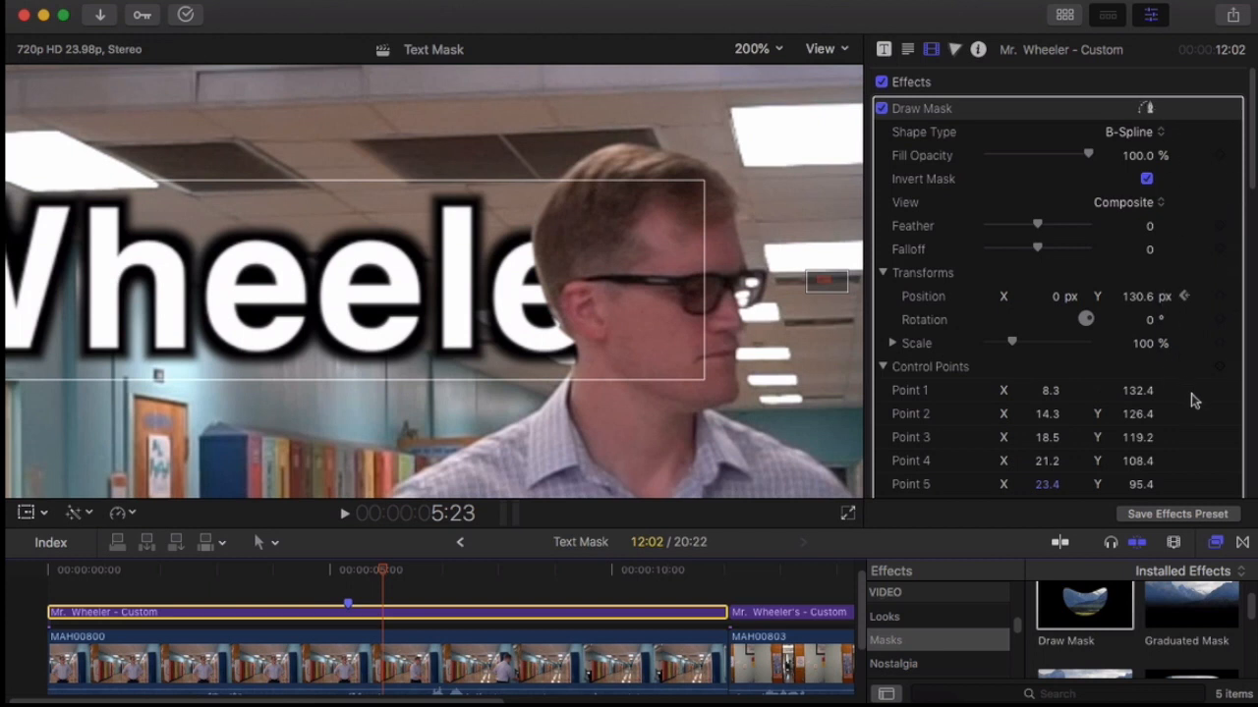
- Add a Control Points keyframe to the Draw Mask at 5:23 and nudge the points along the back of the head inward
left_click(1219, 368)
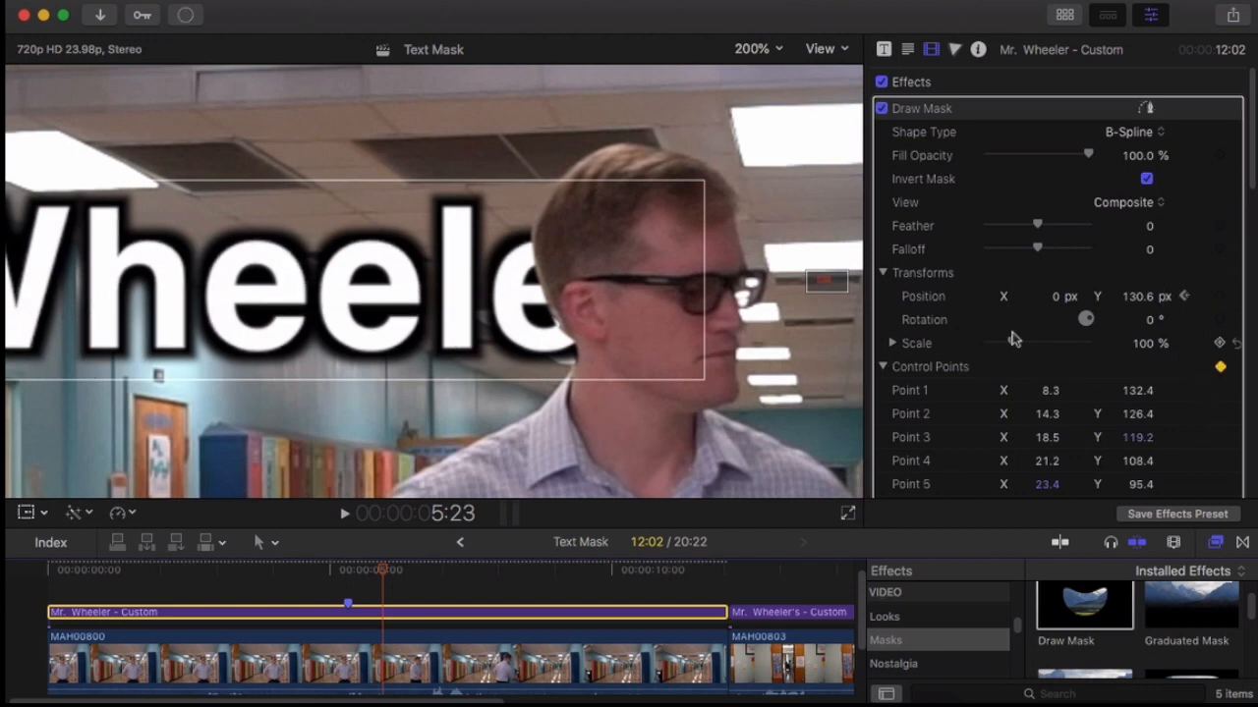
left_click(1146, 108)
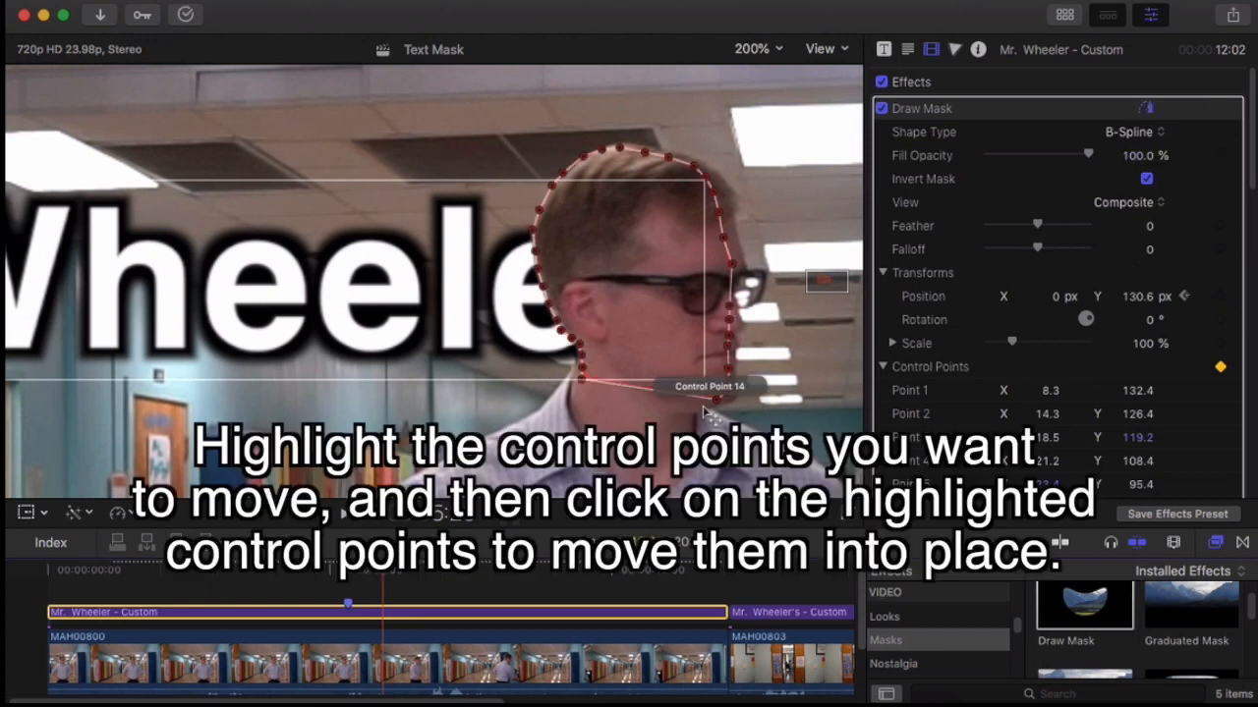
left_click_drag(561, 172, 568, 178)
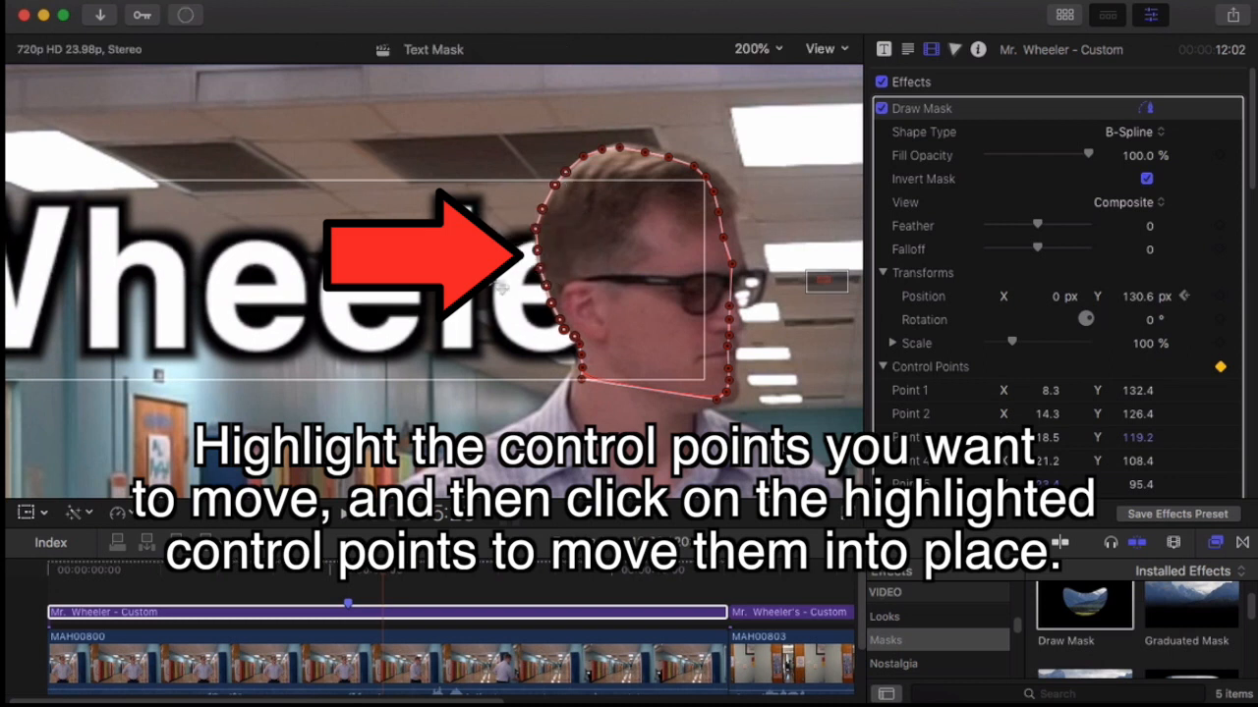
left_click_drag(537, 275, 538, 278)
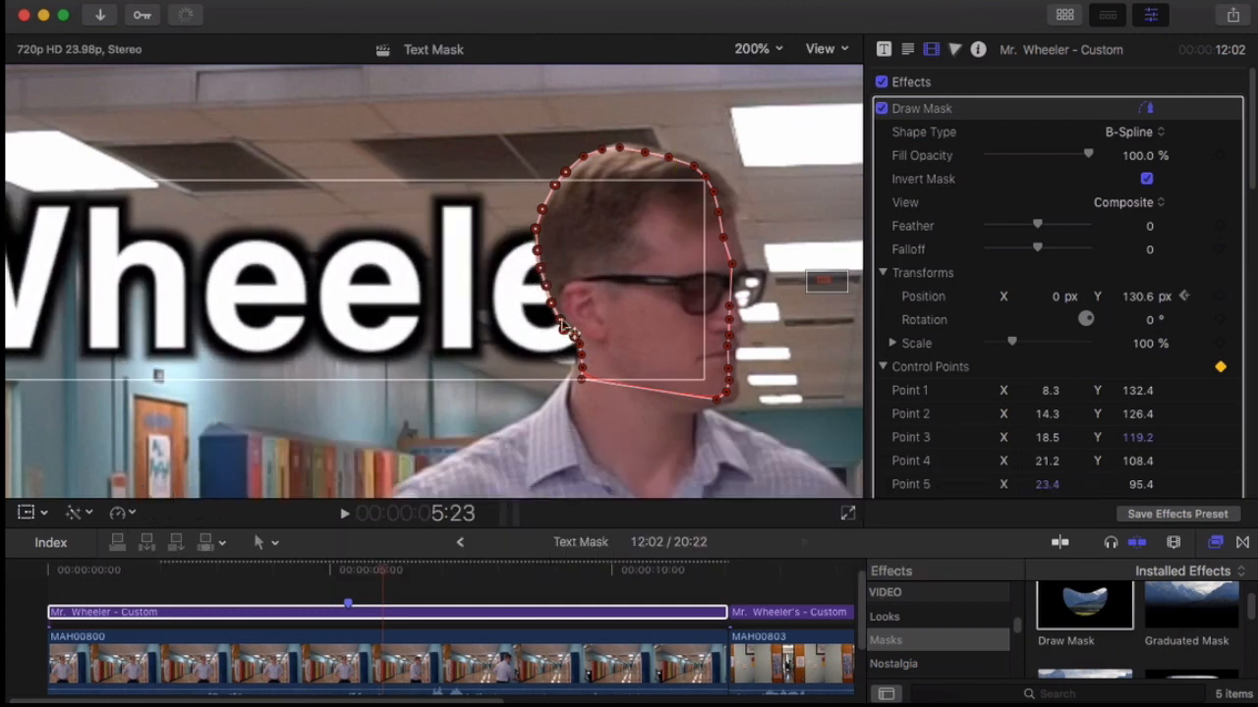
left_click(1148, 109)
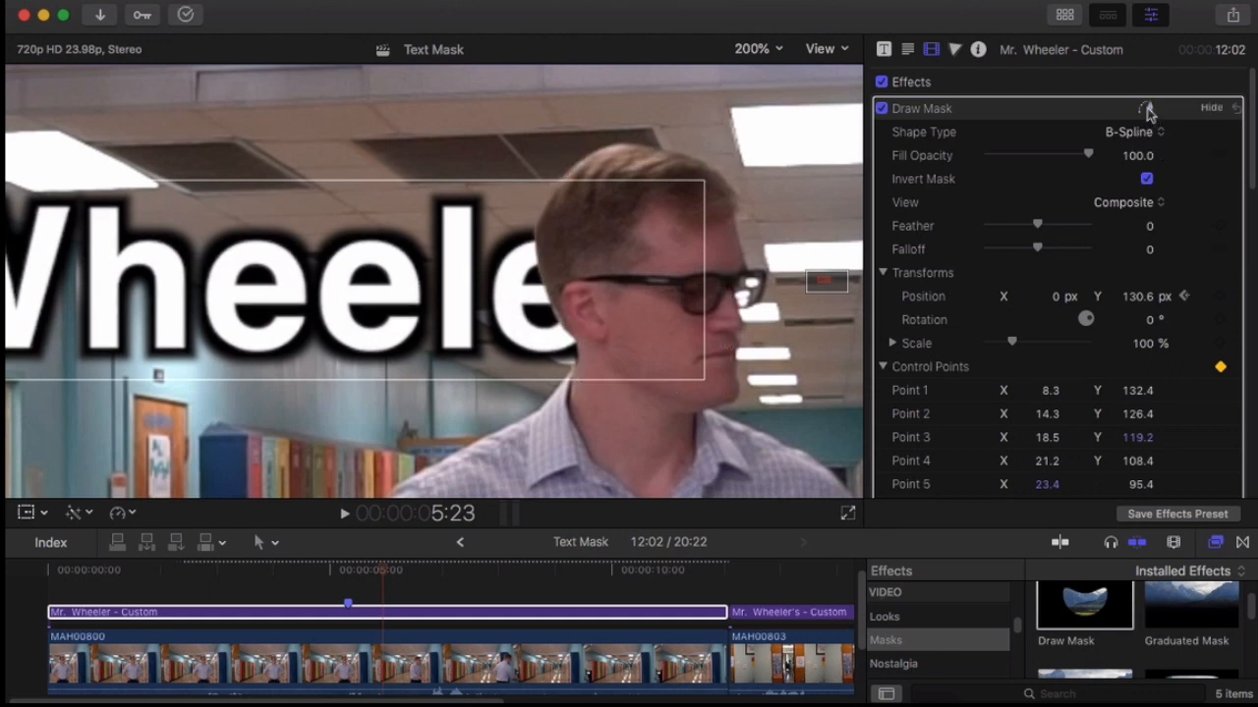
- Shift the back-of-head control points at 5:23 slightly further toward the face, and hide the mask outline to check the edge
left_click(1147, 109)
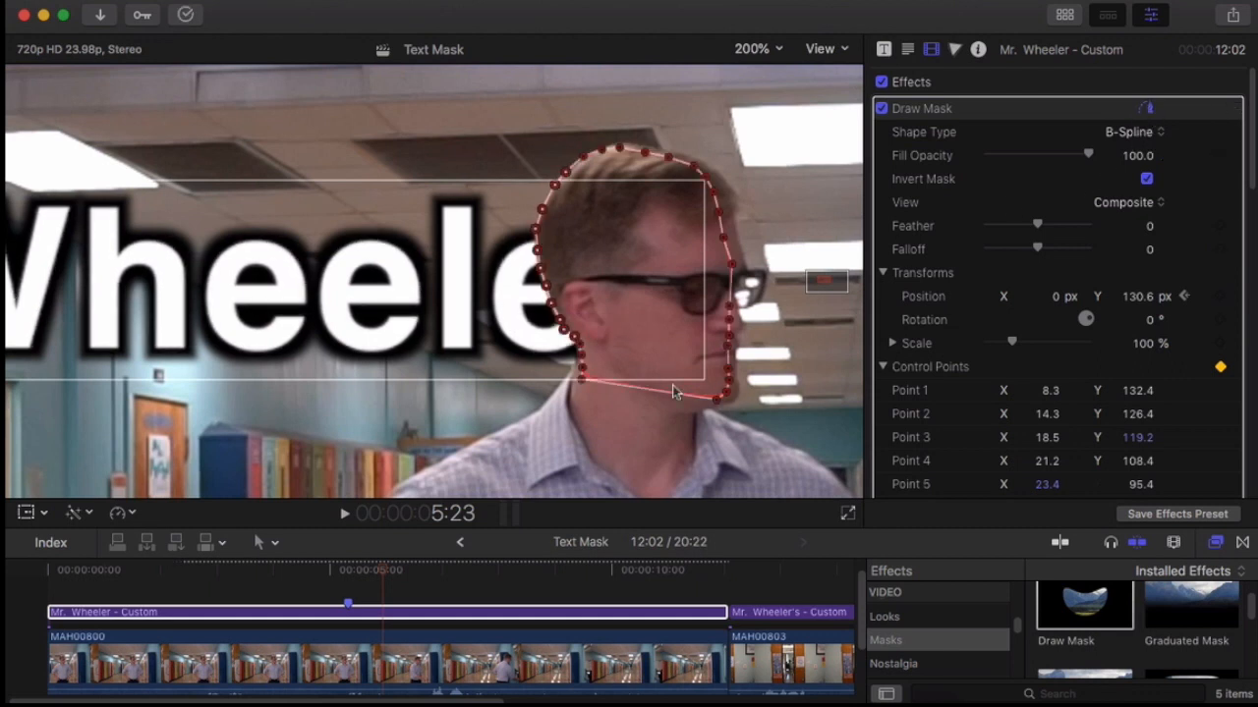
left_click_drag(565, 172, 570, 177)
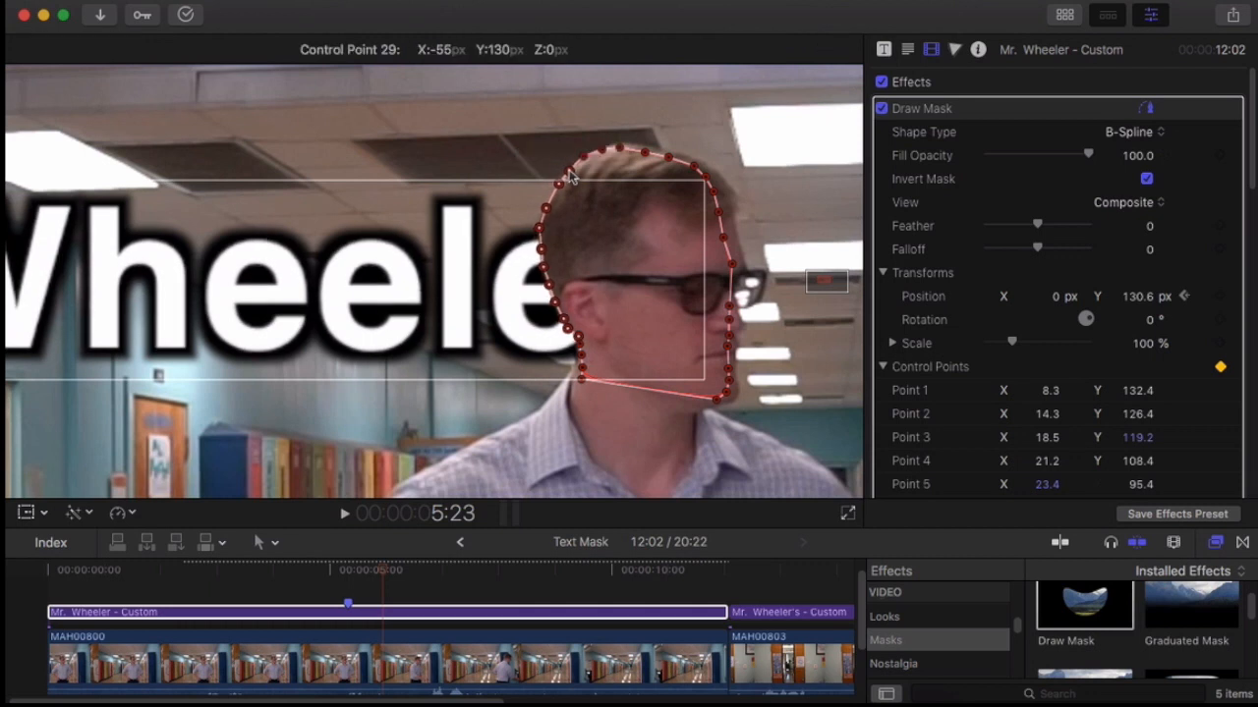
left_click(1153, 111)
left_click(1155, 111)
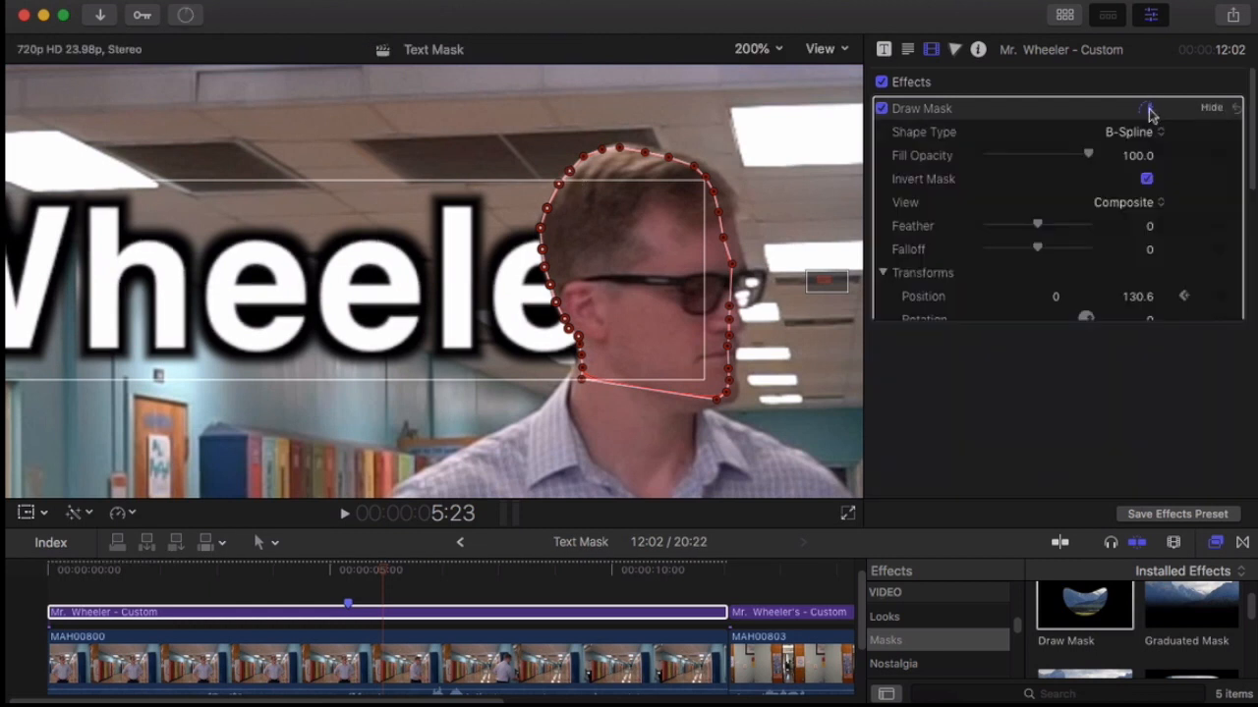
left_click(1148, 112)
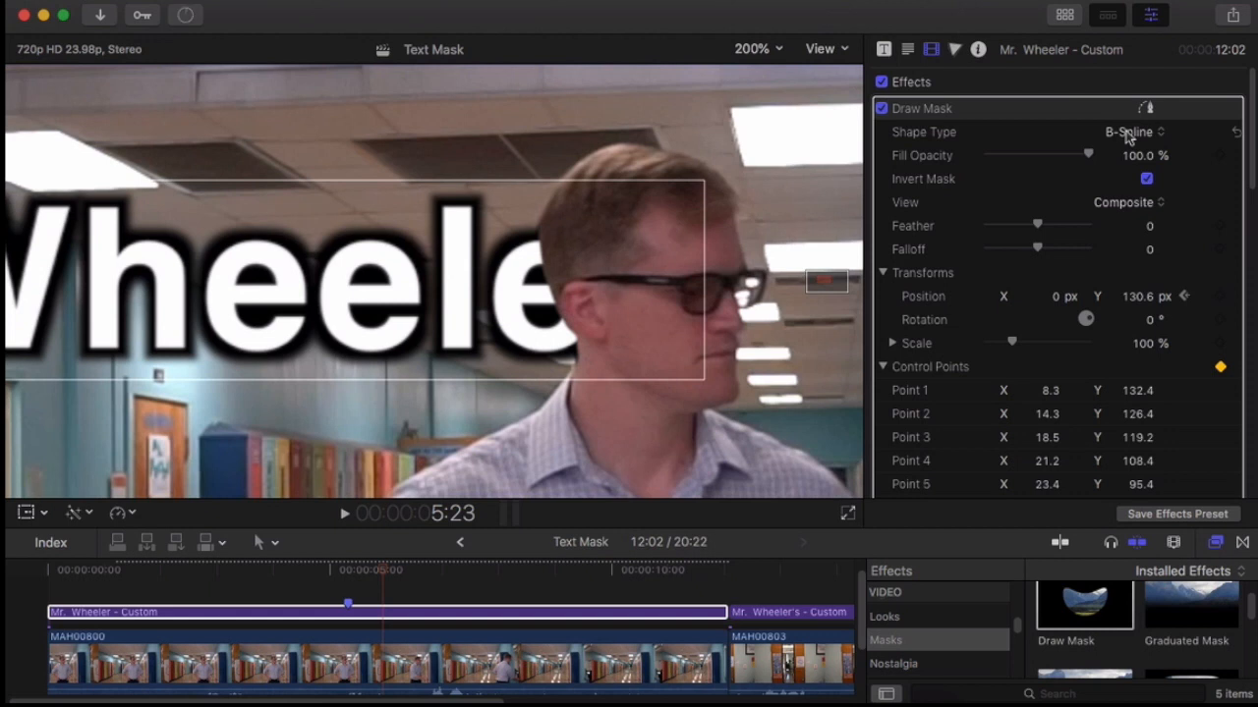
- Add a Control Points keyframe at 6:01 and adjust the mask points near the man's jaw
key("Right")
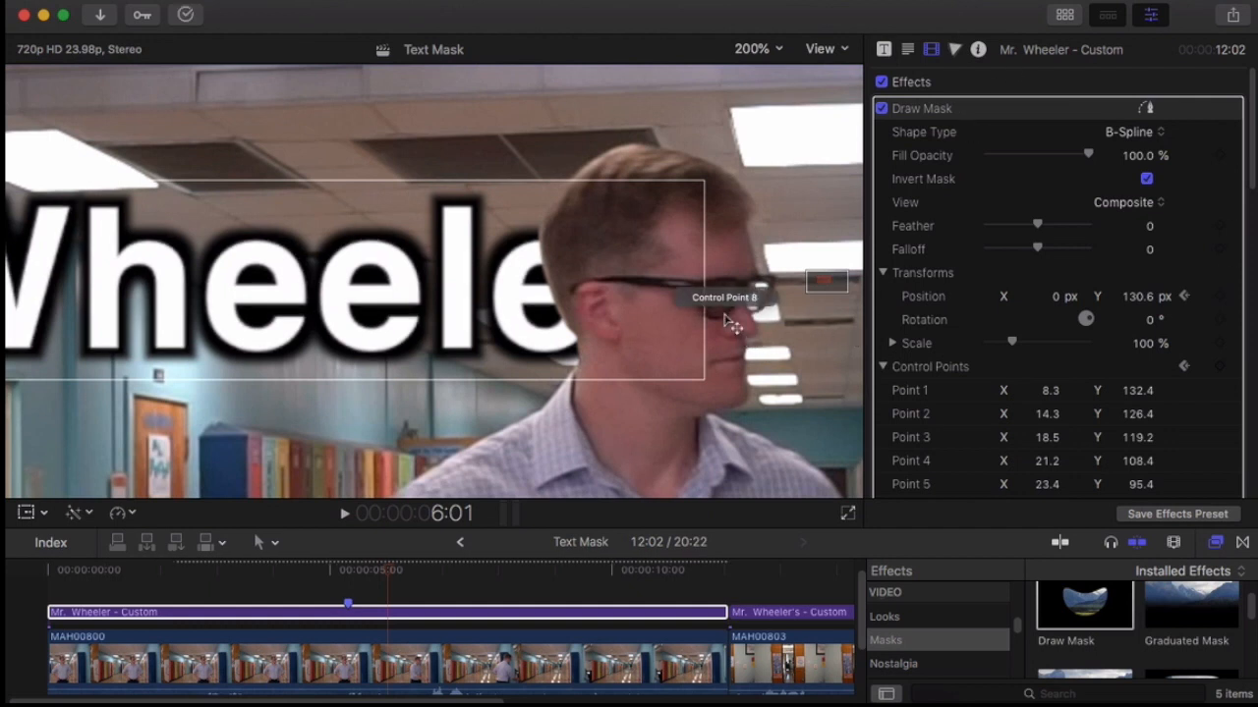
left_click_drag(732, 324, 735, 331)
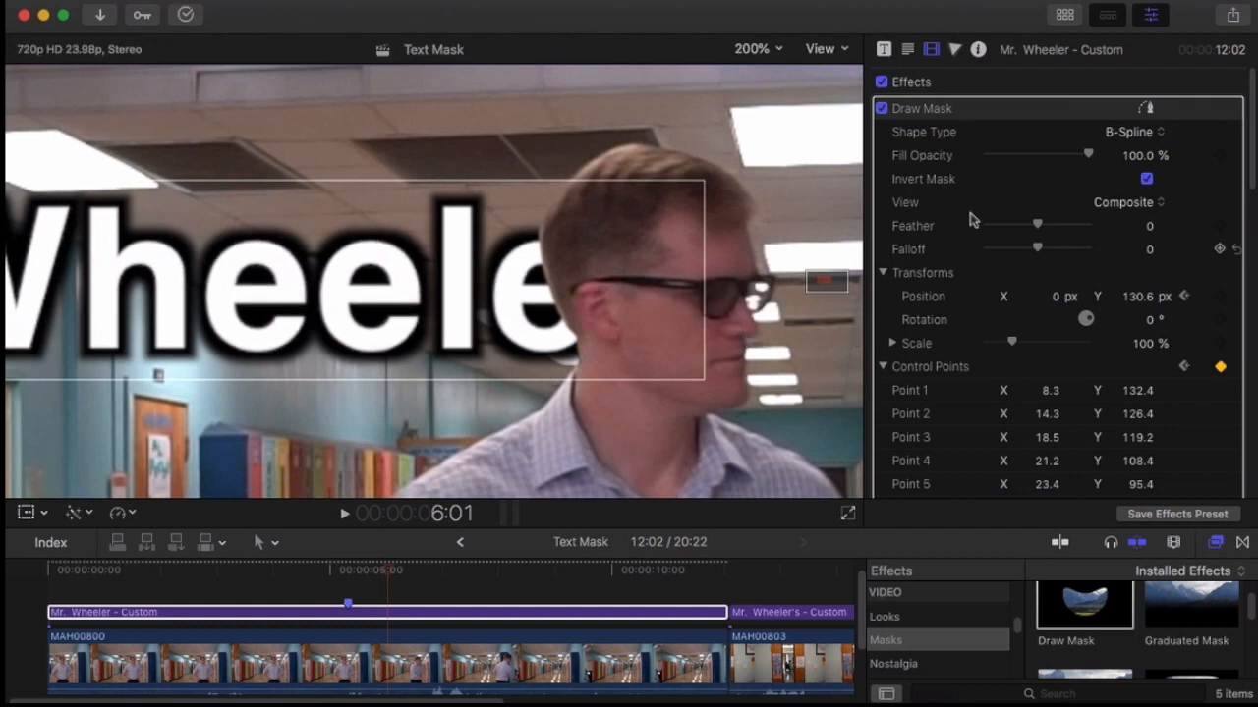
left_click(1146, 109)
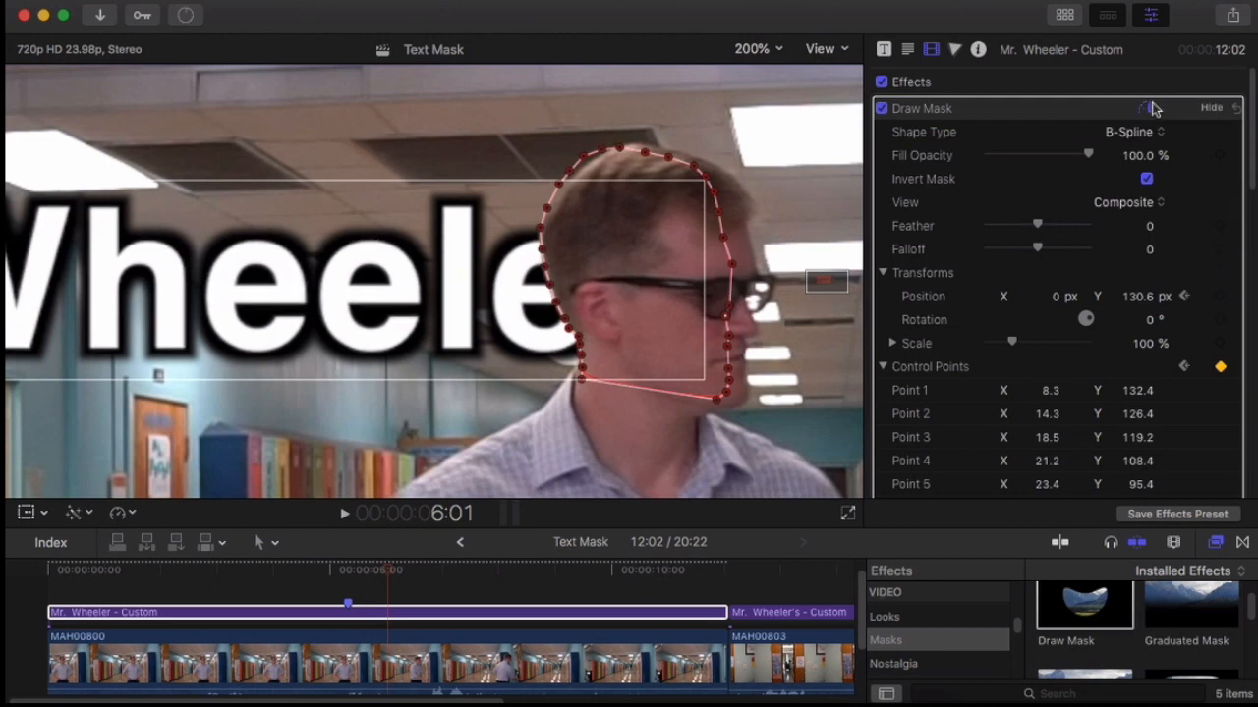
left_click(1146, 110)
left_click_drag(737, 338, 738, 349)
- At 6:03, reshape the mask's back-of-head points and move the mask to about X 9.9 px, Y 127.2 px
key("Right")
key("Right")
left_click_drag(718, 247, 695, 283)
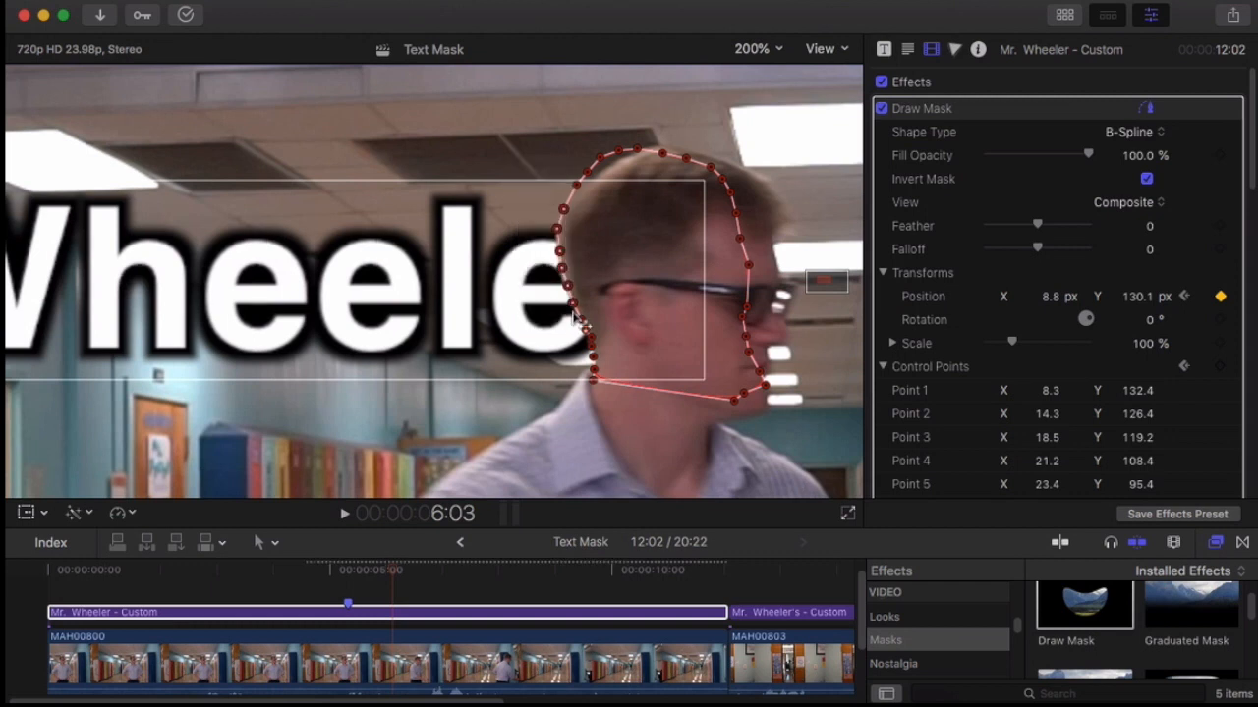
mouse_move(716, 278)
left_mouse_down()
mouse_move(810, 339)
mouse_move(845, 444)
mouse_move(833, 452)
mouse_move(825, 204)
mouse_move(841, 178)
mouse_move(851, 201)
left_mouse_up()
mouse_move(668, 104)
left_mouse_down()
mouse_move(718, 145)
mouse_move(746, 215)
left_mouse_up()
left_click_drag(714, 133, 722, 133)
mouse_move(786, 165)
left_mouse_down()
mouse_move(679, 233)
mouse_move(623, 236)
mouse_move(642, 246)
left_mouse_up()
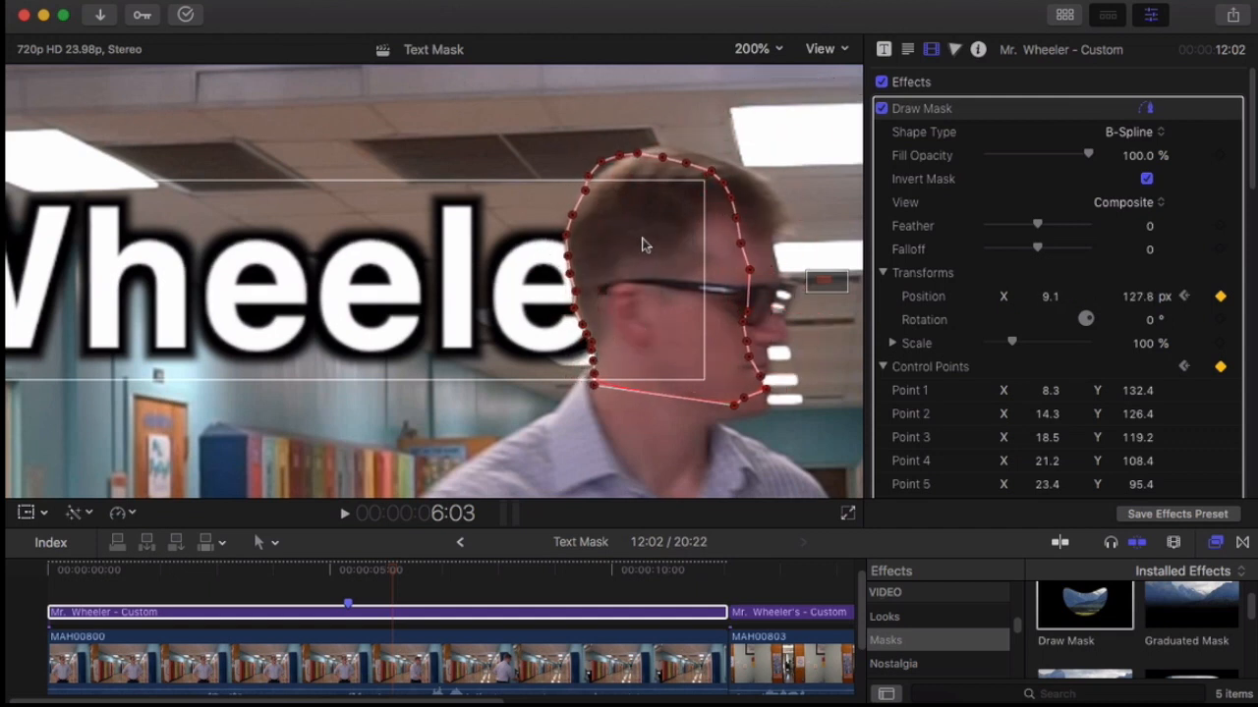
mouse_move(638, 244)
left_mouse_down()
mouse_move(610, 236)
mouse_move(687, 255)
mouse_move(742, 319)
mouse_move(616, 283)
mouse_move(636, 289)
left_mouse_up()
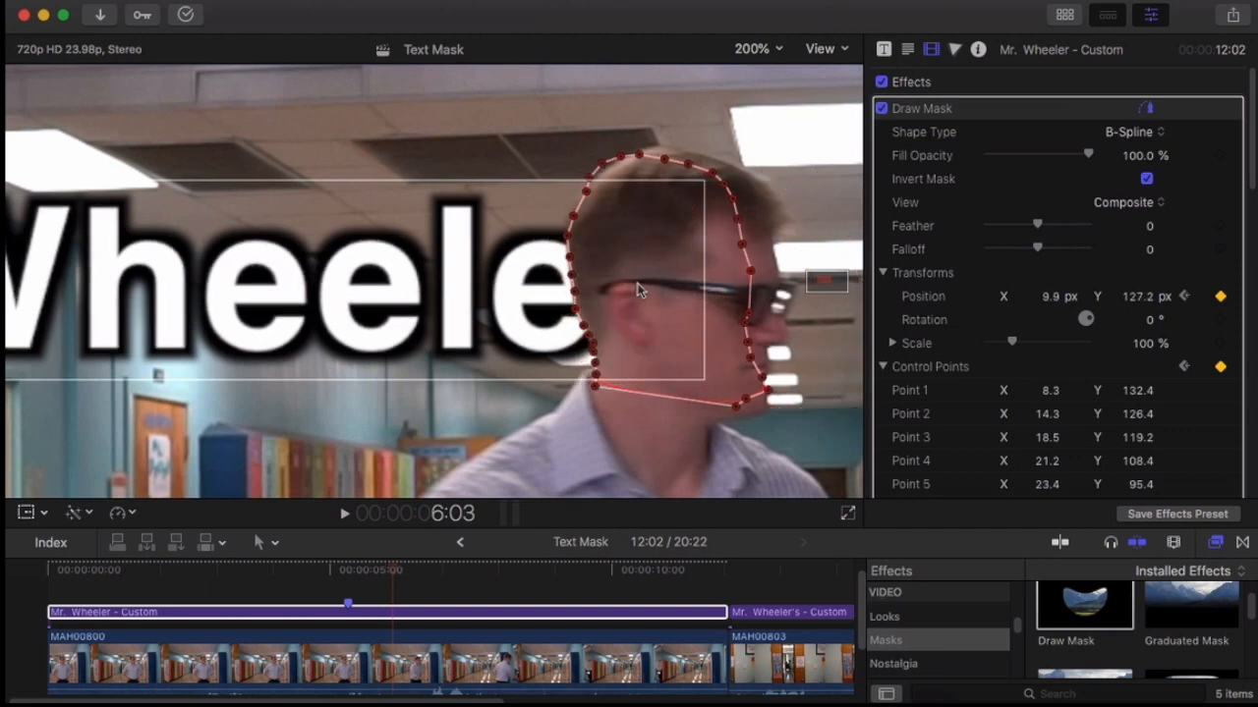
- Move the mask with the head to about X 16.2, Y 125.9 px at 6:04 and X 23.0, Y 124.3 px at 6:05
key("Right")
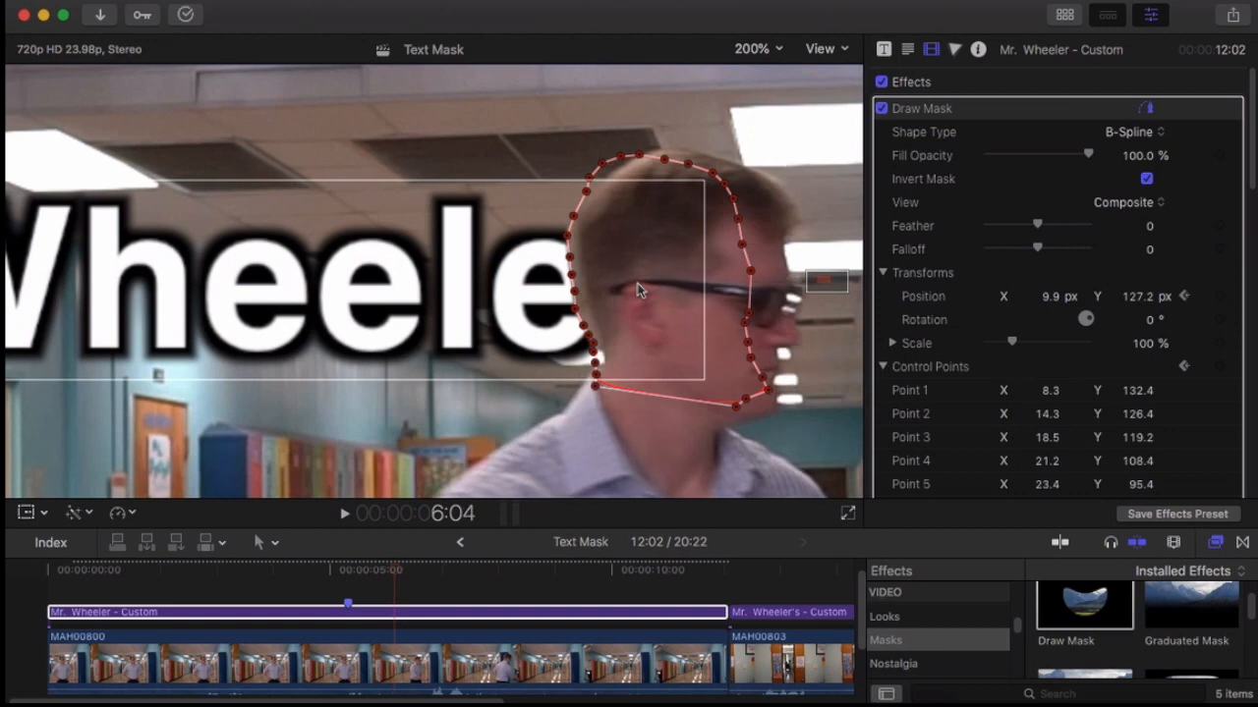
left_click_drag(725, 247, 735, 249)
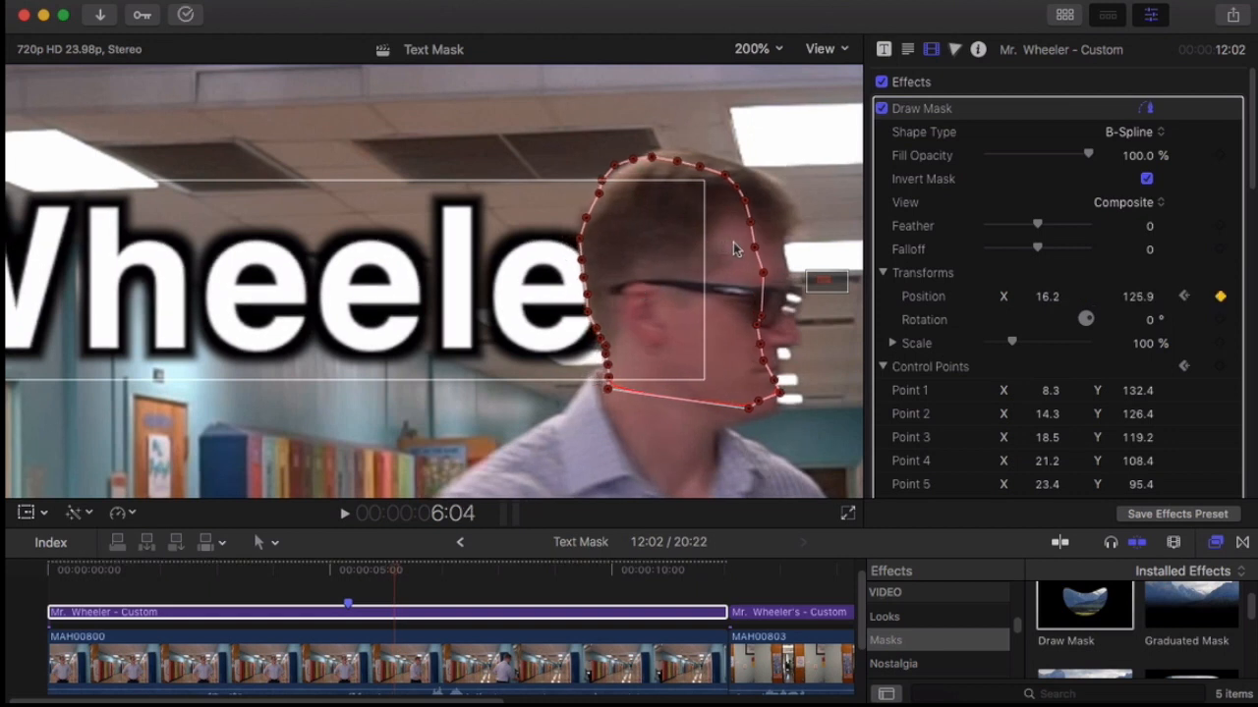
key("Right")
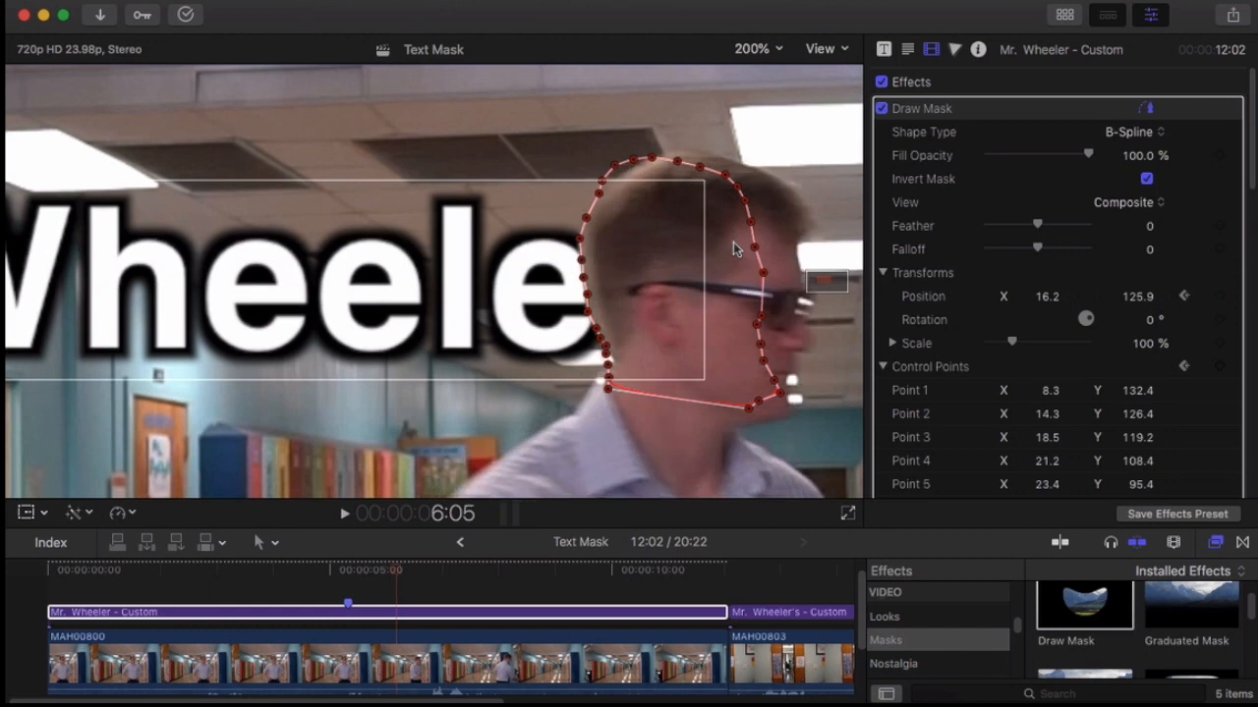
left_click_drag(742, 275, 752, 279)
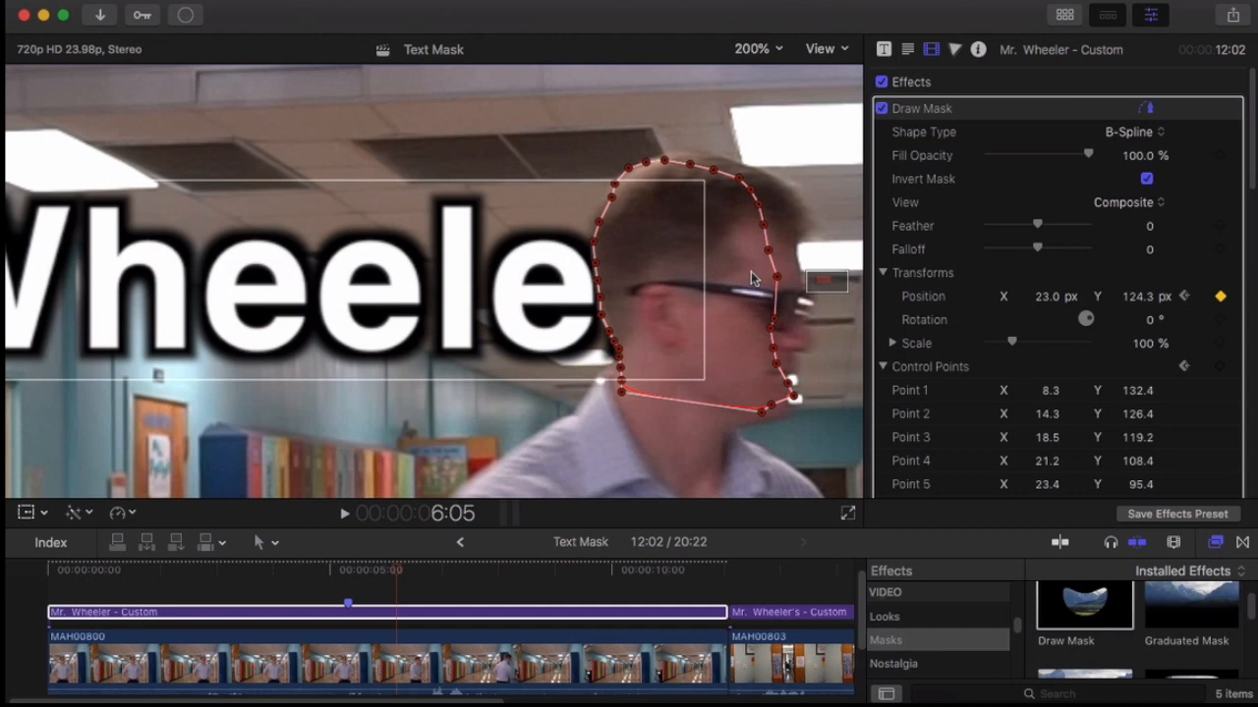
key("Right")
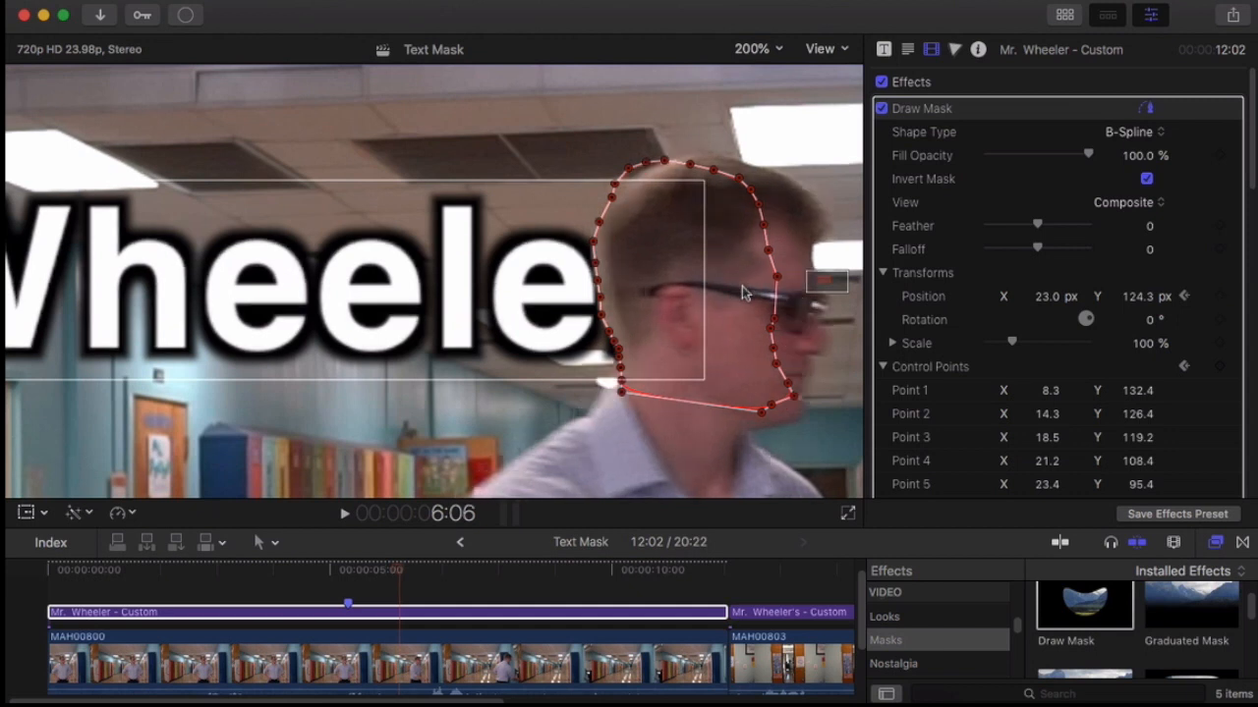
- Move the mask with the head to about X 26.6, Y 124.6 px at 6:06 and X 45.8, Y 121.9 px at 6:07
left_click_drag(737, 297, 743, 296)
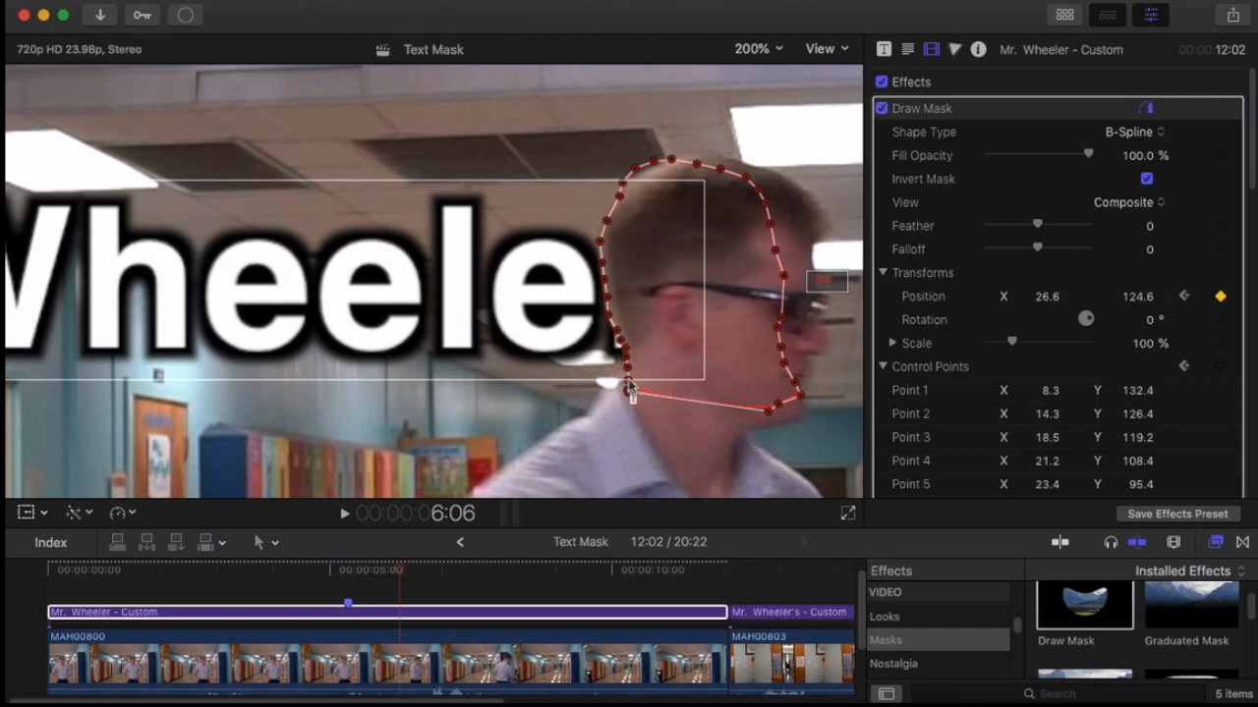
mouse_move(627, 373)
left_mouse_down()
mouse_move(662, 398)
mouse_move(670, 361)
mouse_move(699, 358)
left_mouse_up()
key("Right")
left_click_drag(740, 313, 771, 310)
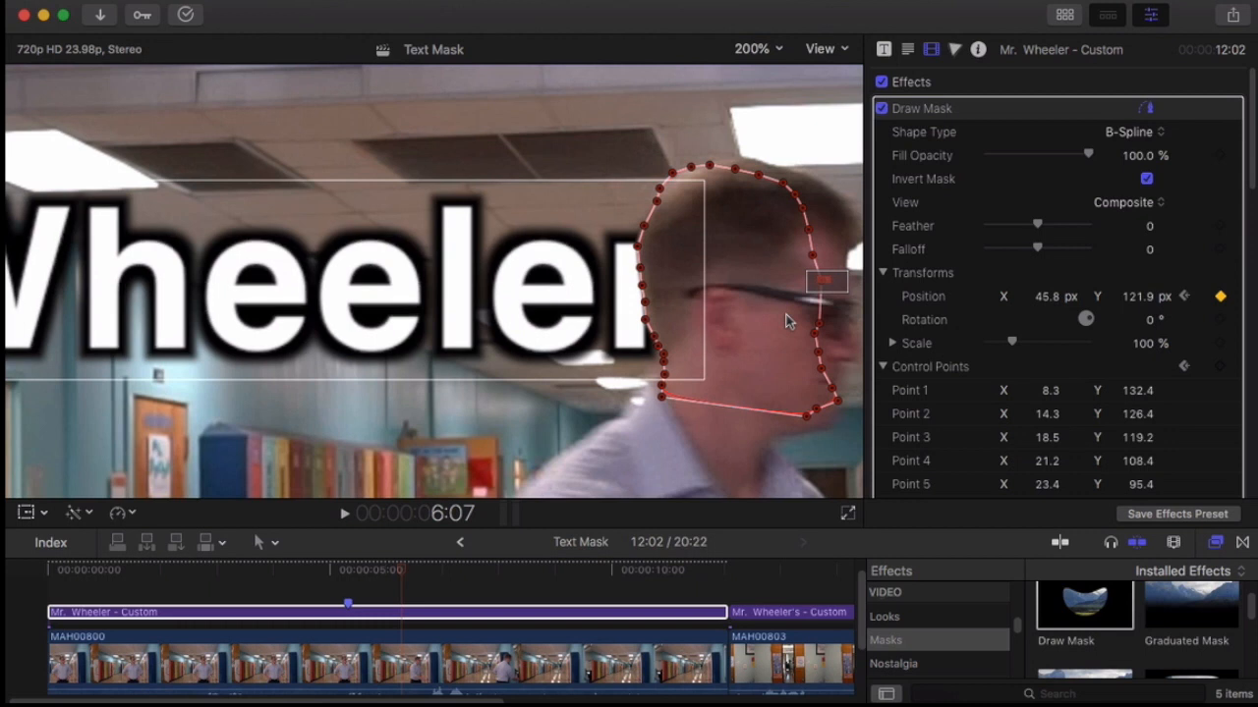
- Move the mask with the head to about X 56.7, Y 120.9 px at 6:08 and X 66.7, Y 122.1 px at 6:09
key("Right")
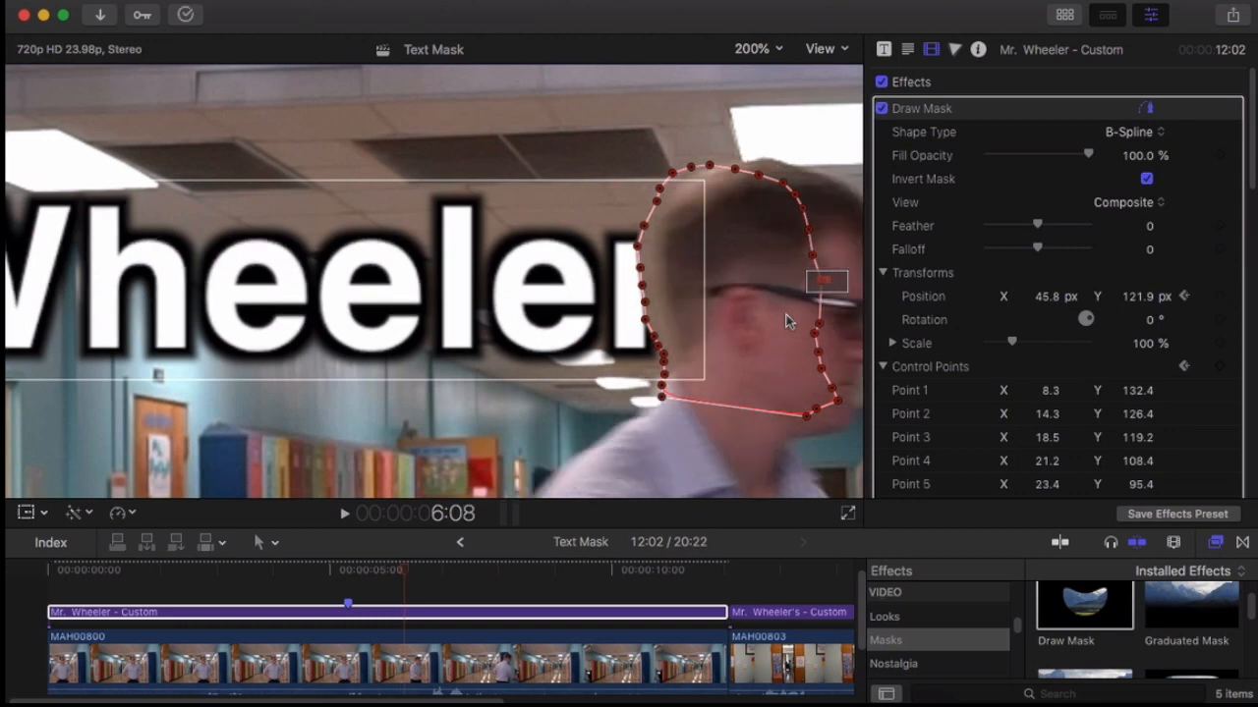
left_click_drag(759, 274, 781, 277)
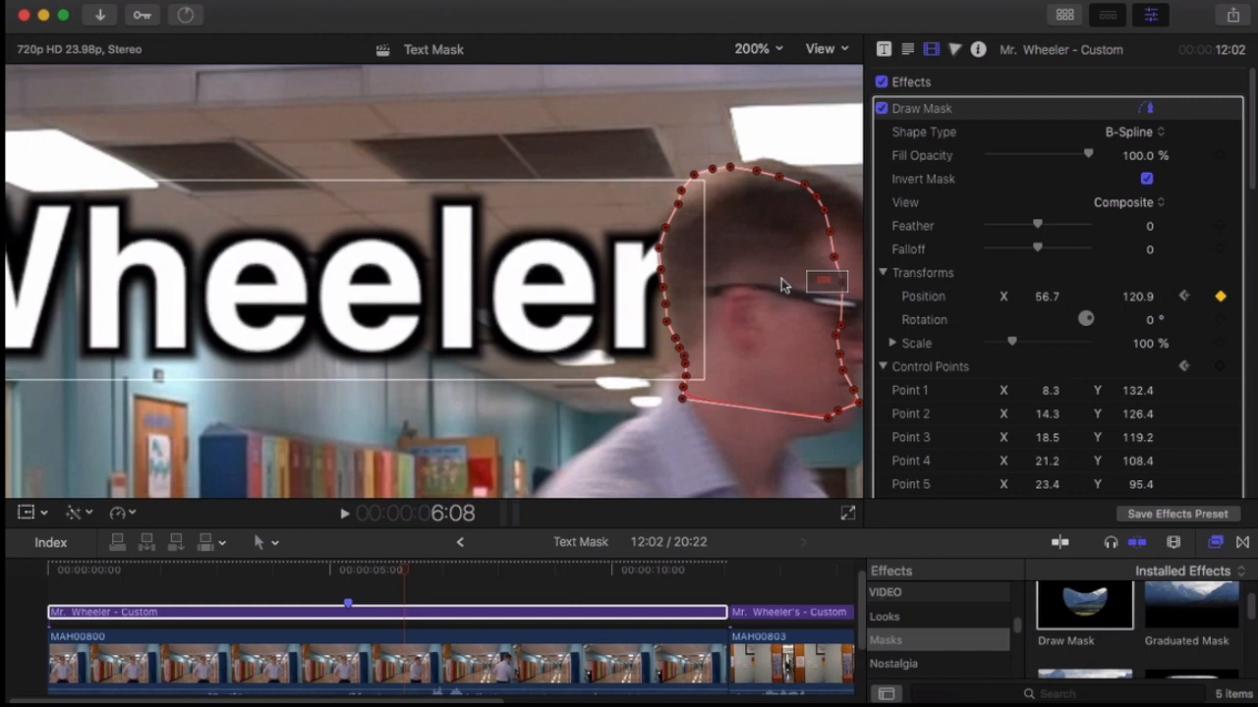
key("Right")
left_click_drag(781, 278, 800, 283)
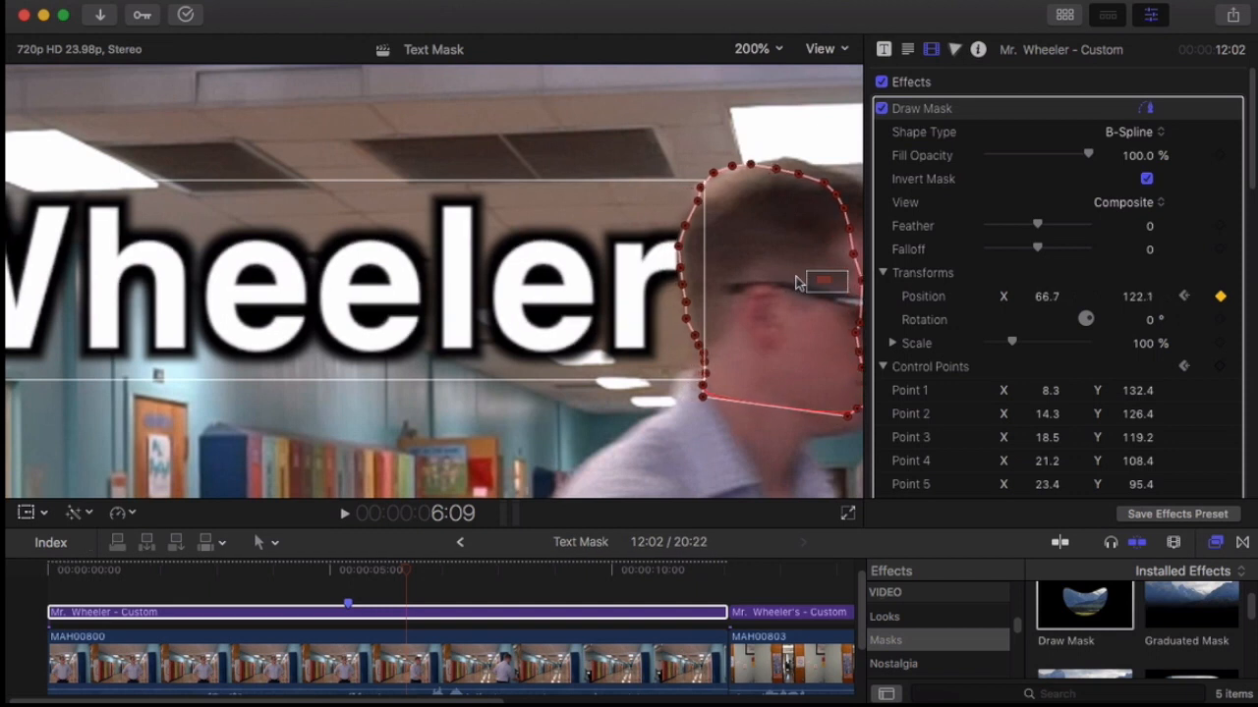
- Keep the mask on the head at about X 74.4, Y 123.8 px at 6:10 and X 93.1, Y 126.1 px at 6:11
key("Right")
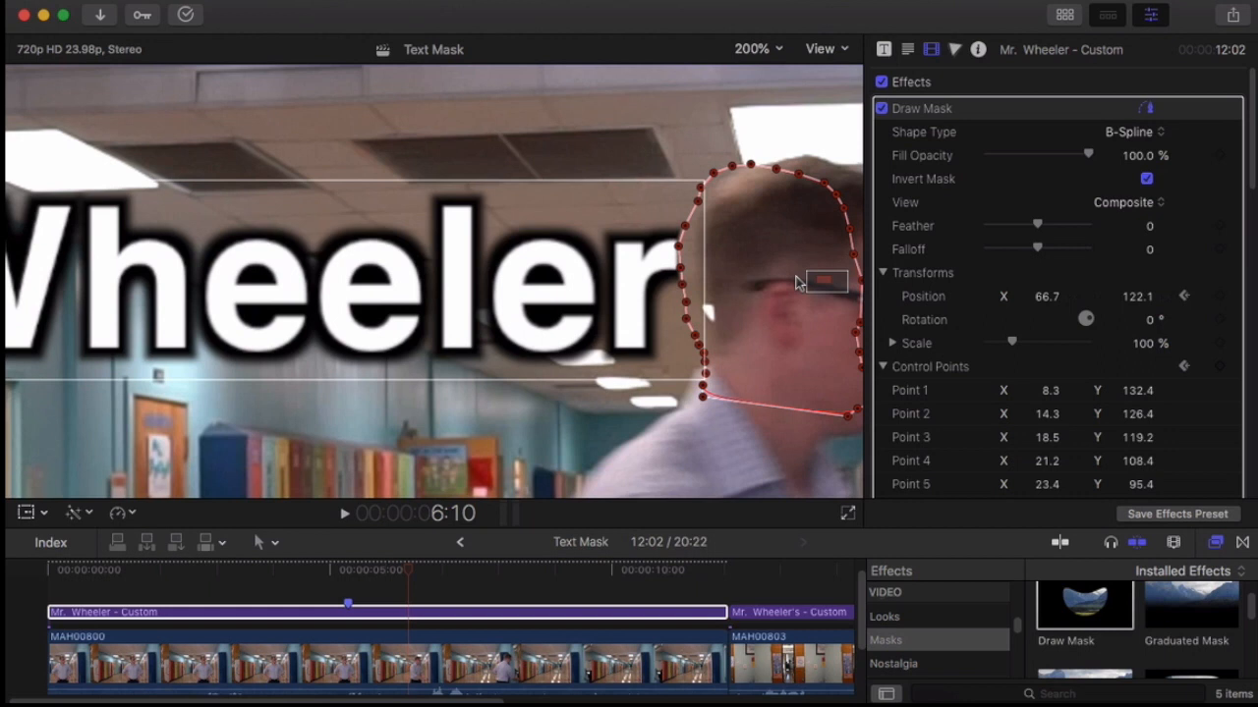
left_click_drag(771, 299, 784, 289)
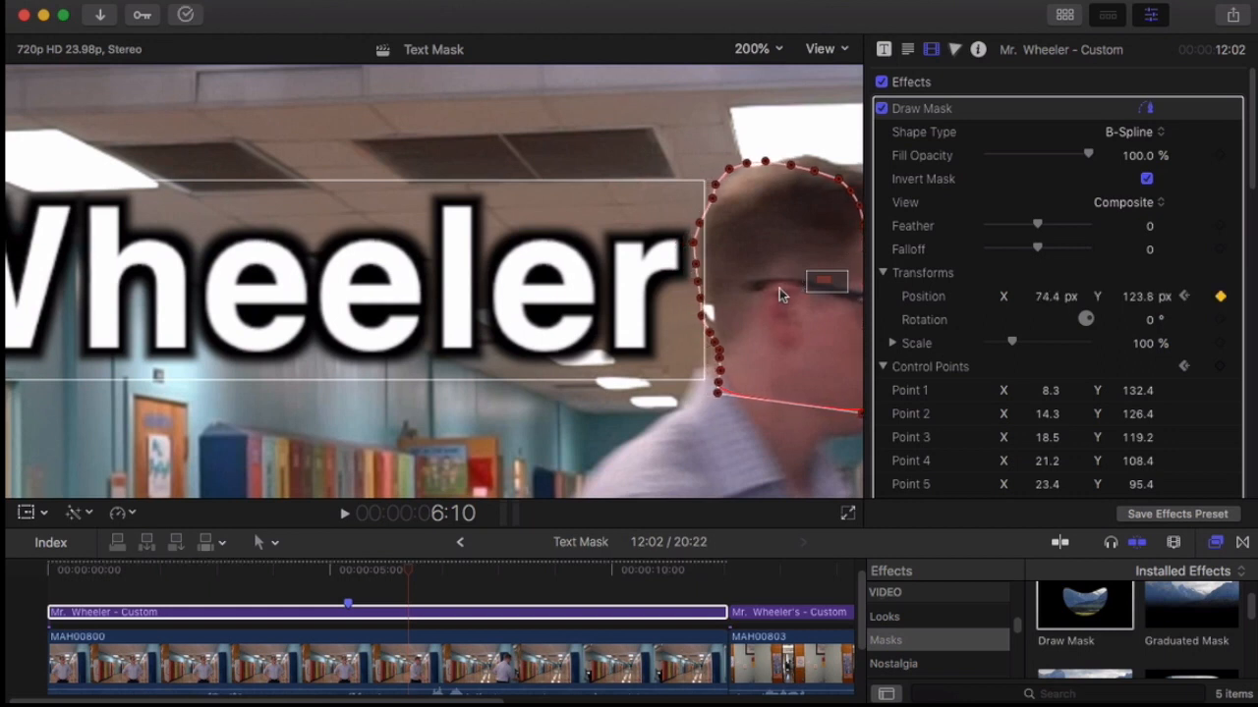
key("Right")
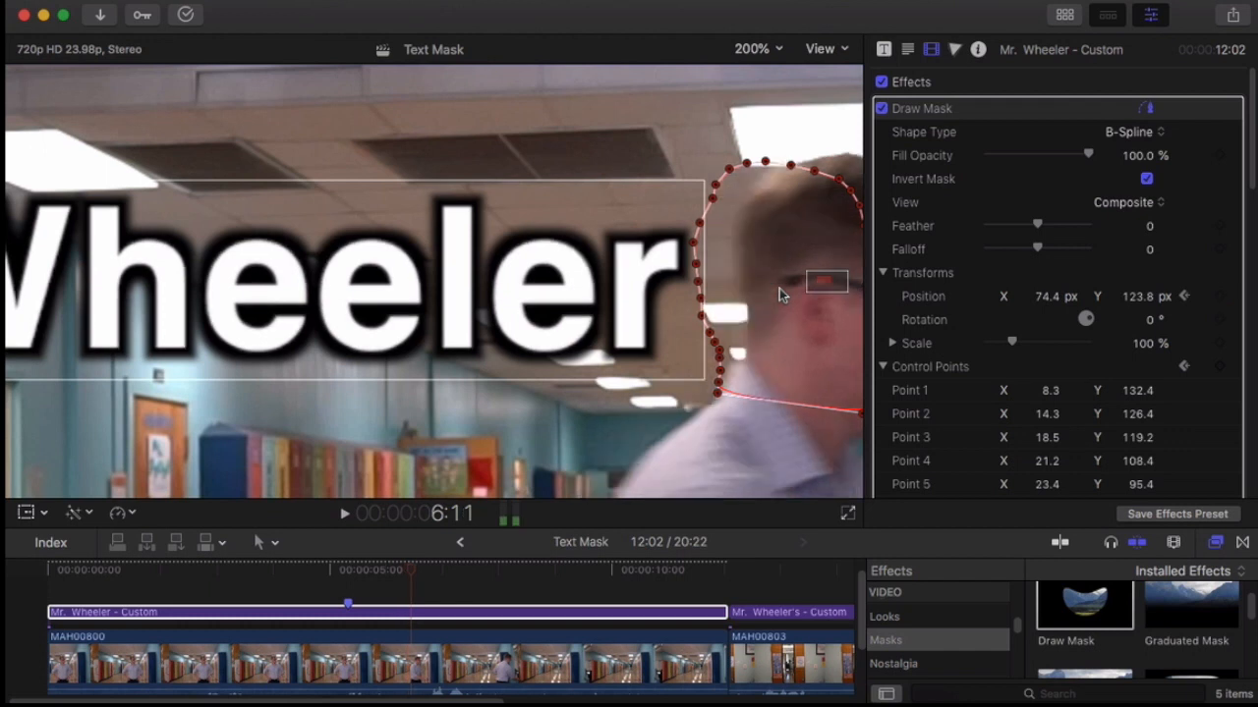
left_click_drag(789, 303, 825, 299)
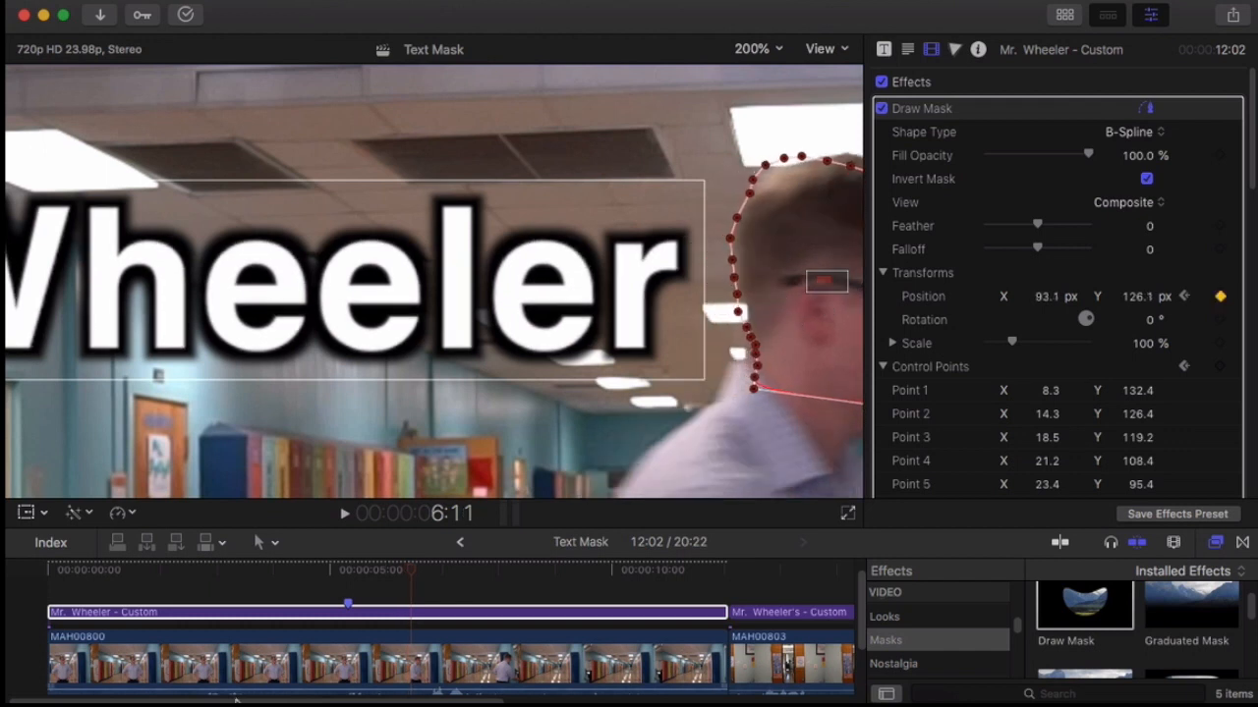
- Hide the mask outline, fit the whole frame in the viewer, and scrub through the first title to review the masking
left_click(1147, 108)
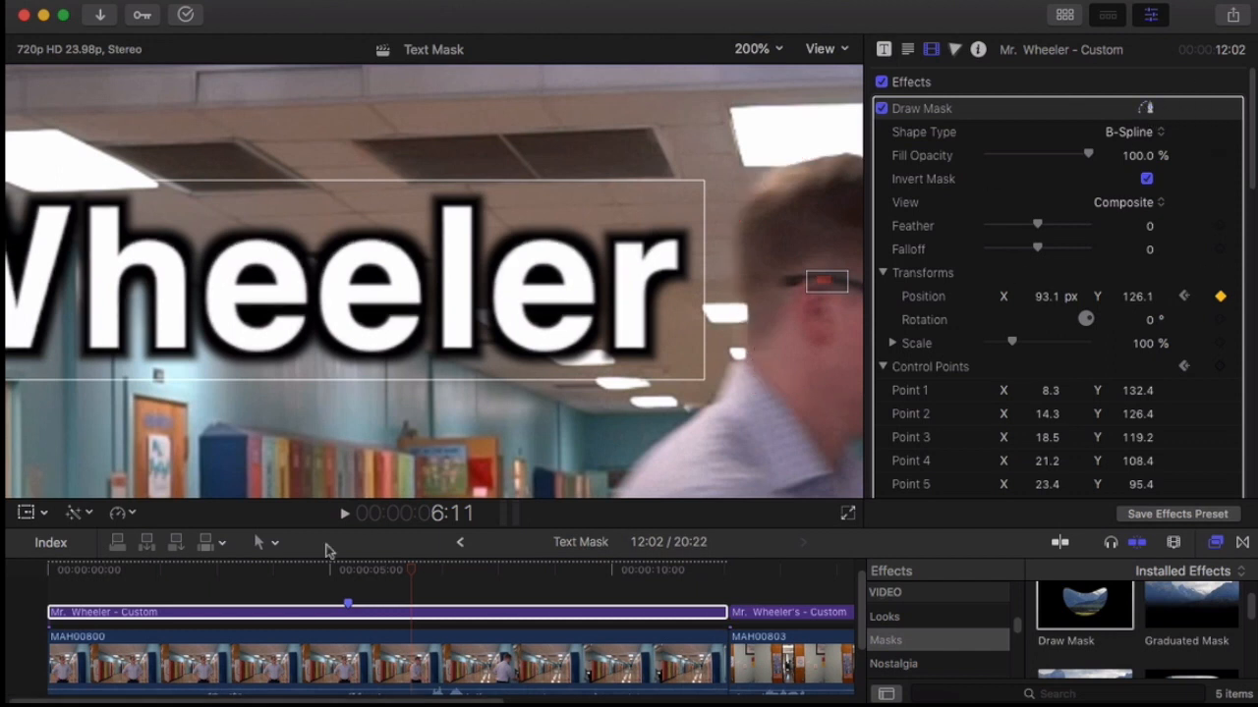
left_click(758, 47)
left_click(769, 65)
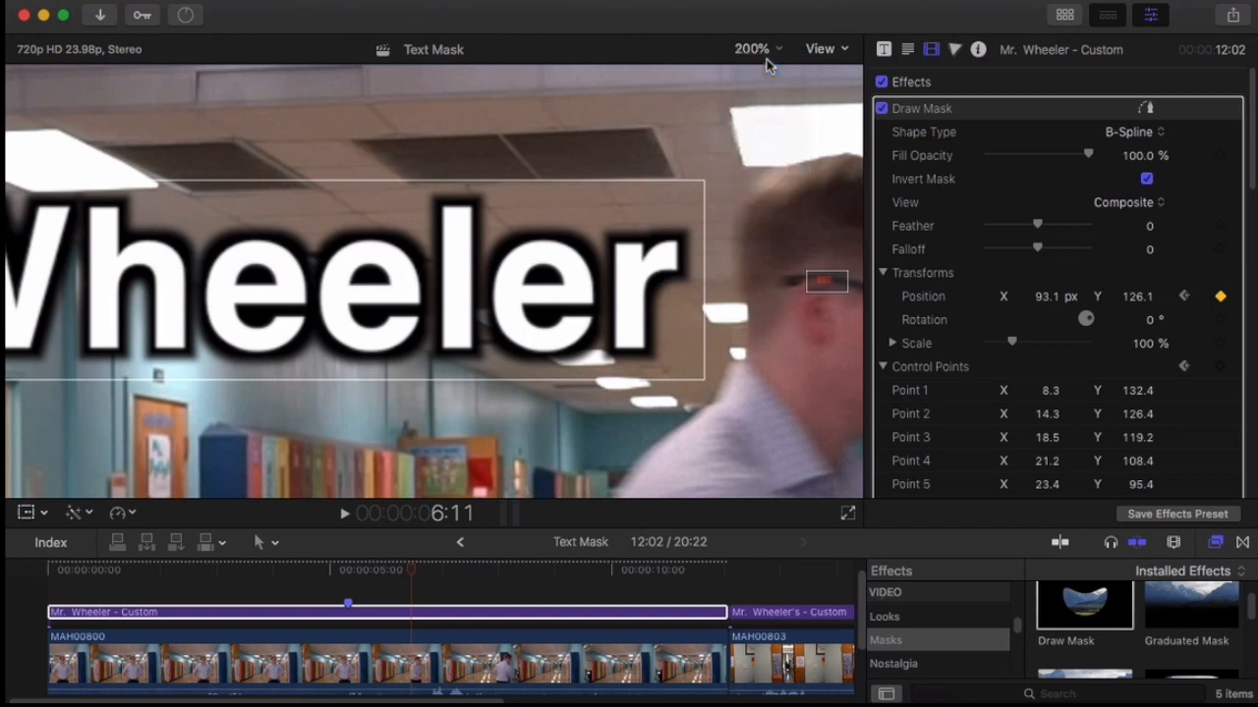
left_click_drag(404, 571, 141, 599)
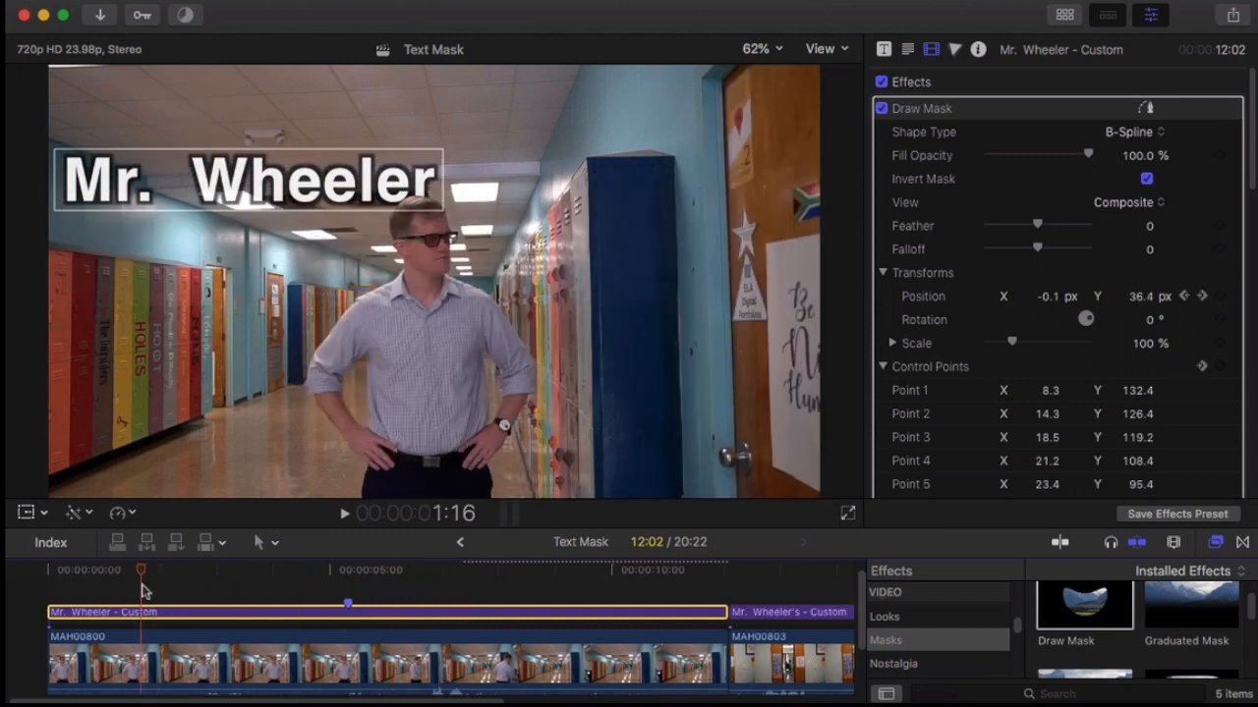
left_click_drag(143, 575, 108, 576)
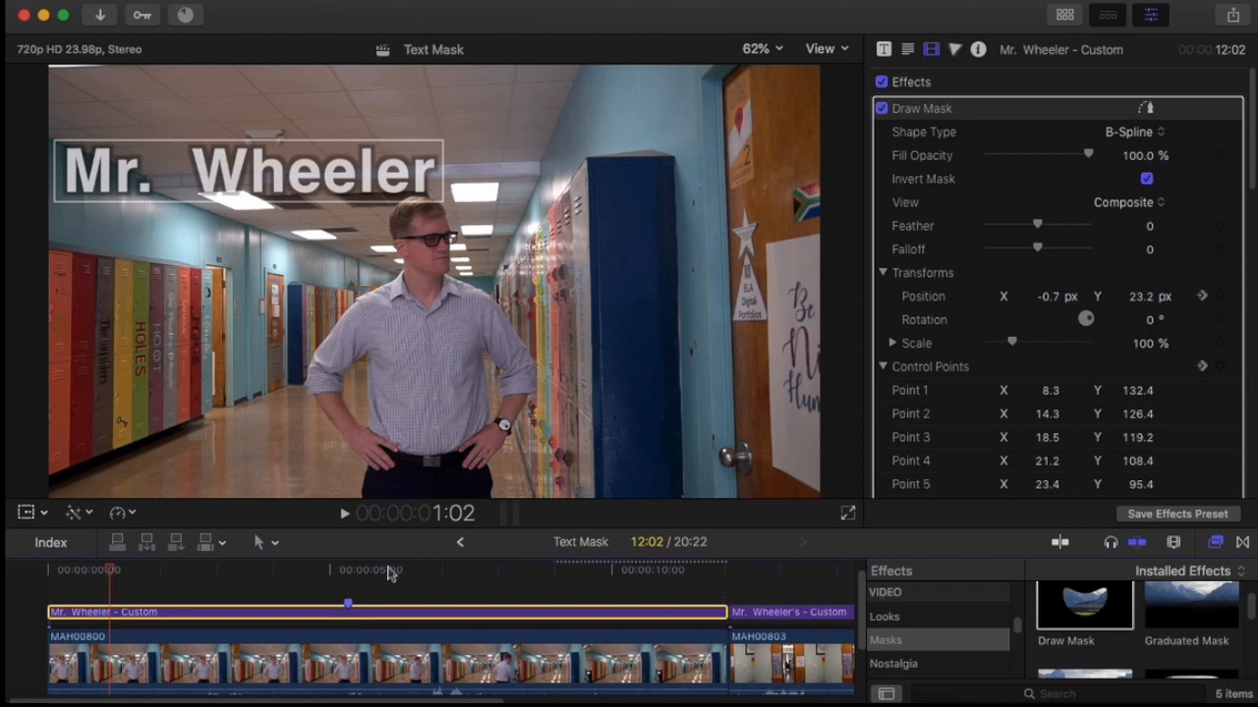
left_click_drag(108, 577, 728, 586)
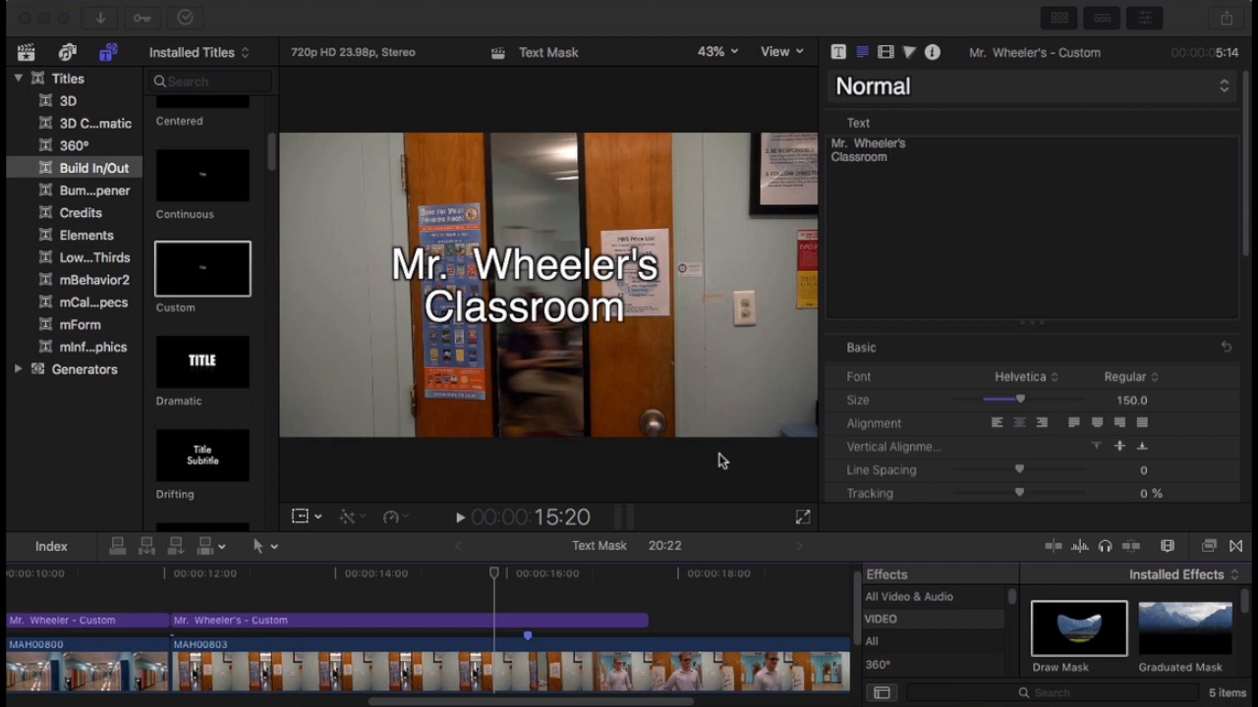
- Park the playhead on the marker at 16:06, apply Draw Mask to the classroom title, and show its effect settings
left_click(495, 579)
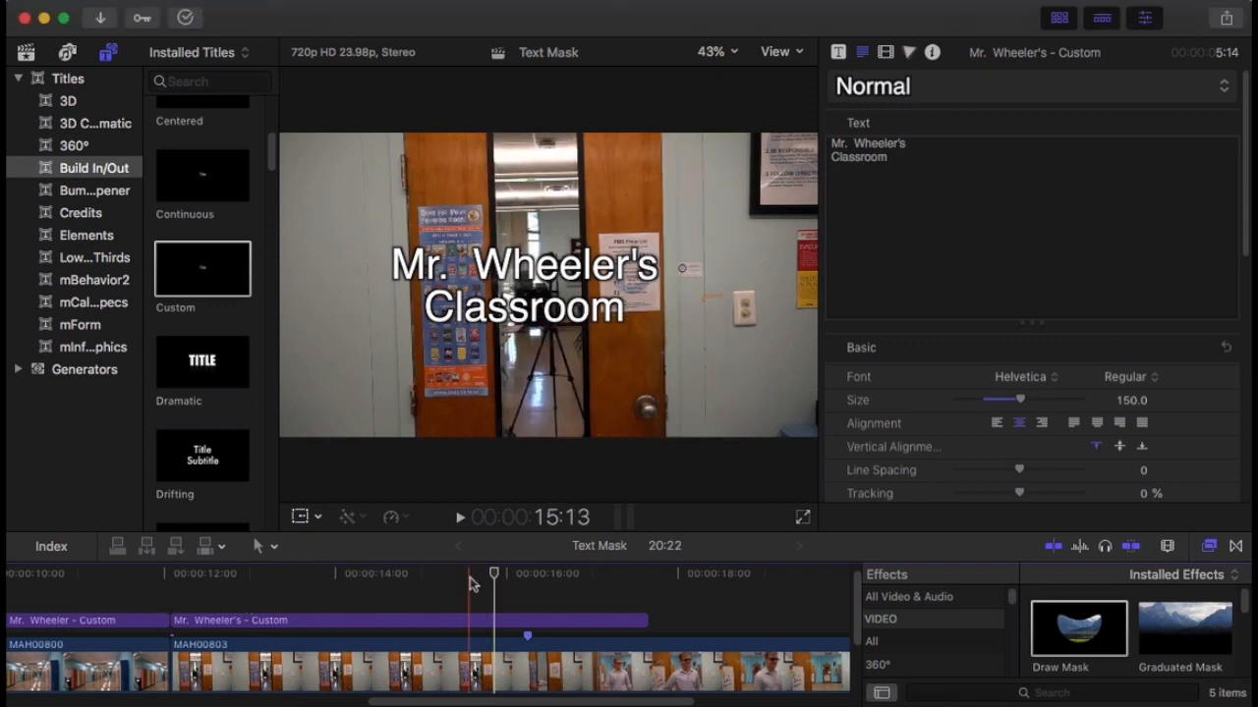
left_click_drag(495, 578, 530, 600)
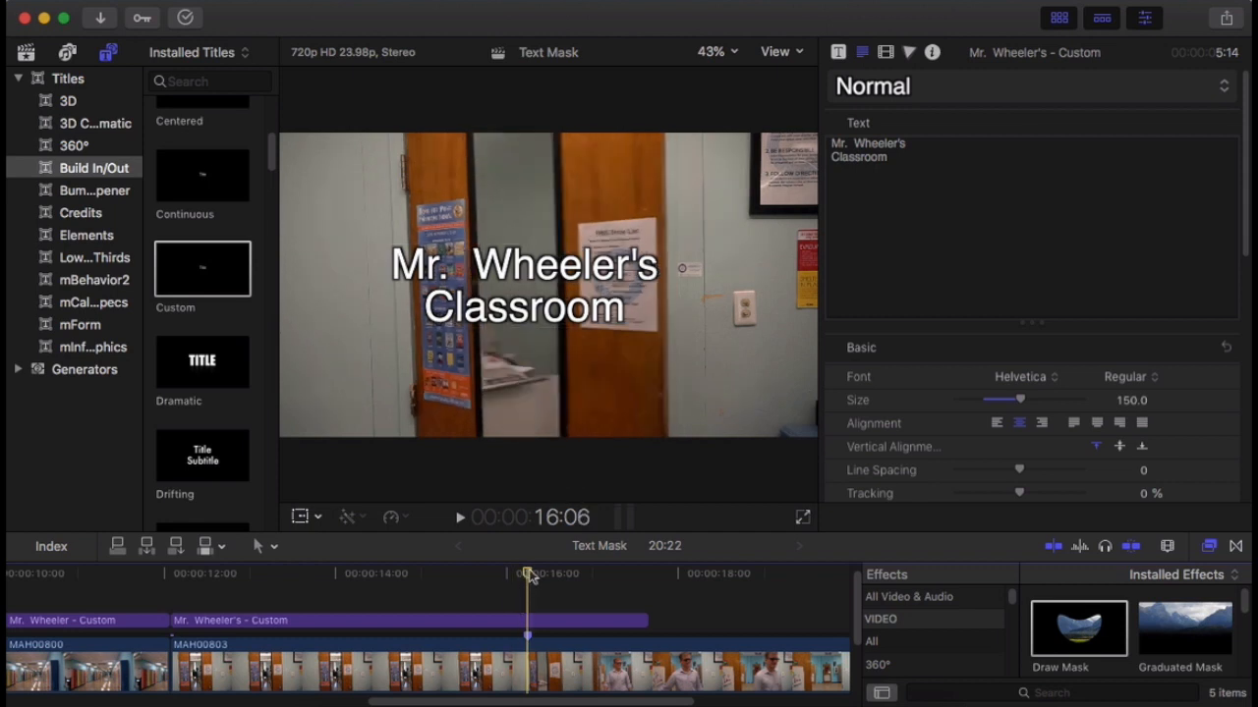
mouse_move(539, 578)
left_mouse_down()
mouse_move(637, 587)
mouse_move(536, 596)
left_mouse_up()
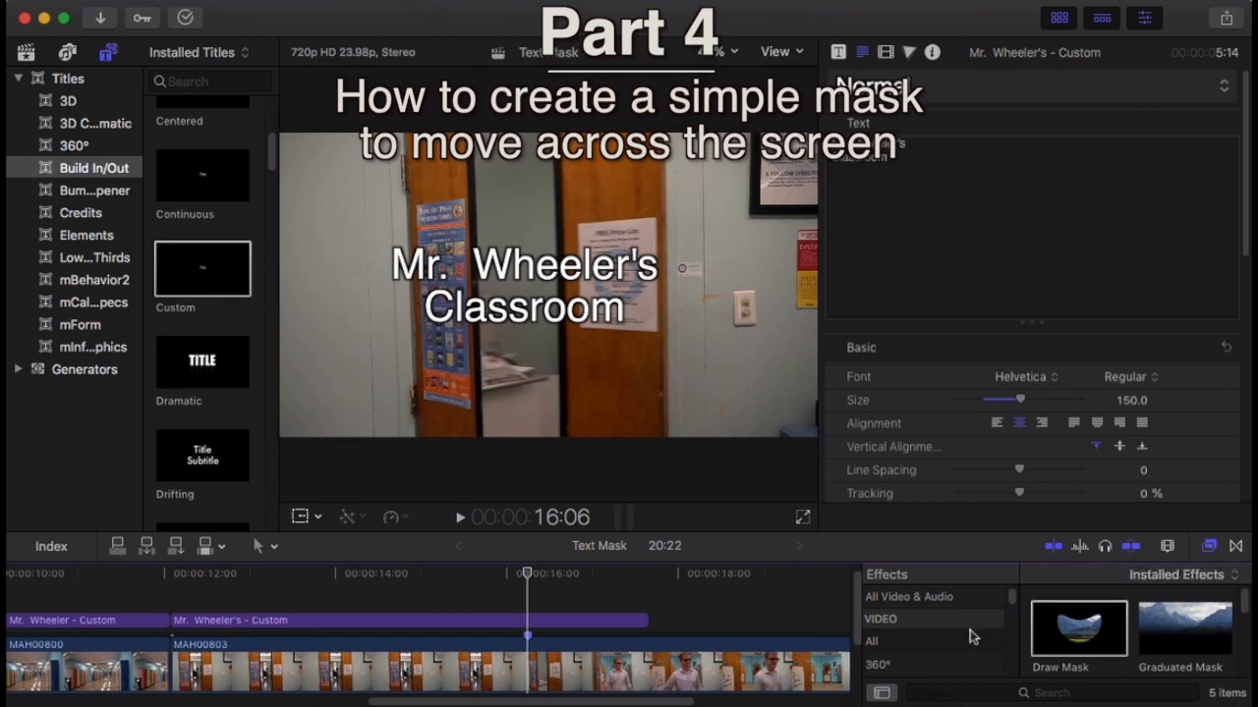
left_click(1068, 644)
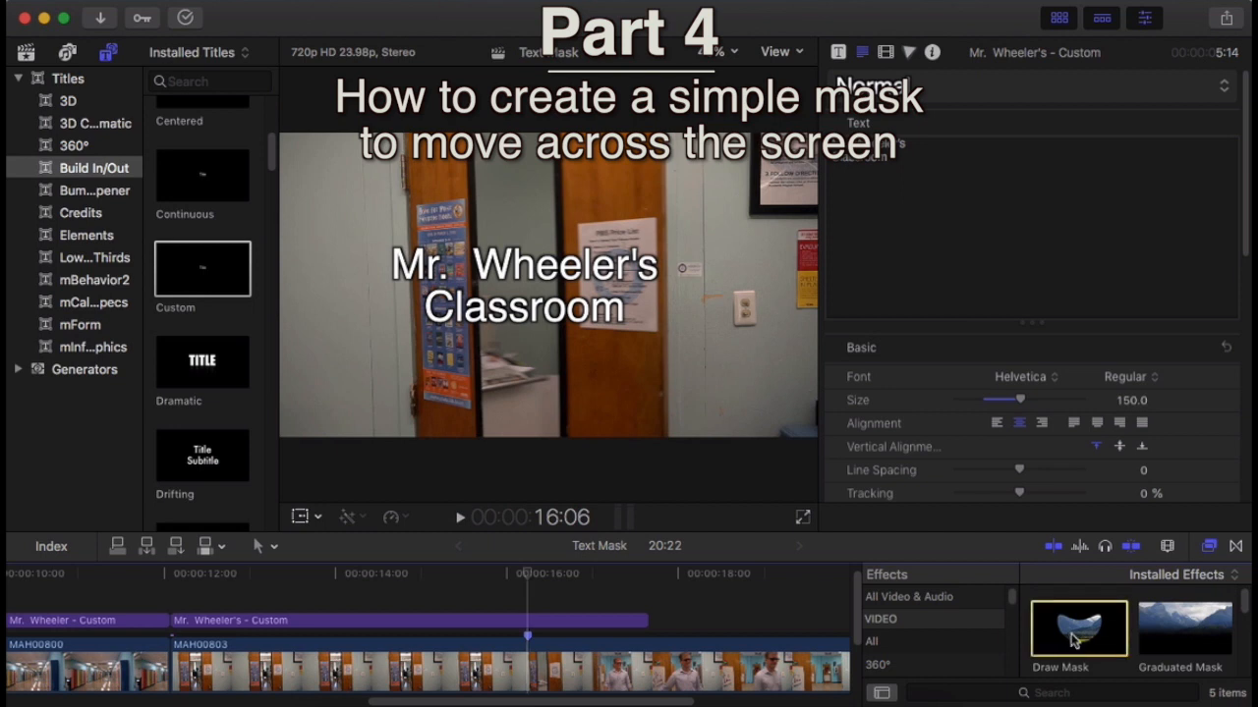
mouse_move(1078, 639)
left_mouse_down()
mouse_move(1071, 614)
mouse_move(583, 564)
mouse_move(470, 630)
left_mouse_up()
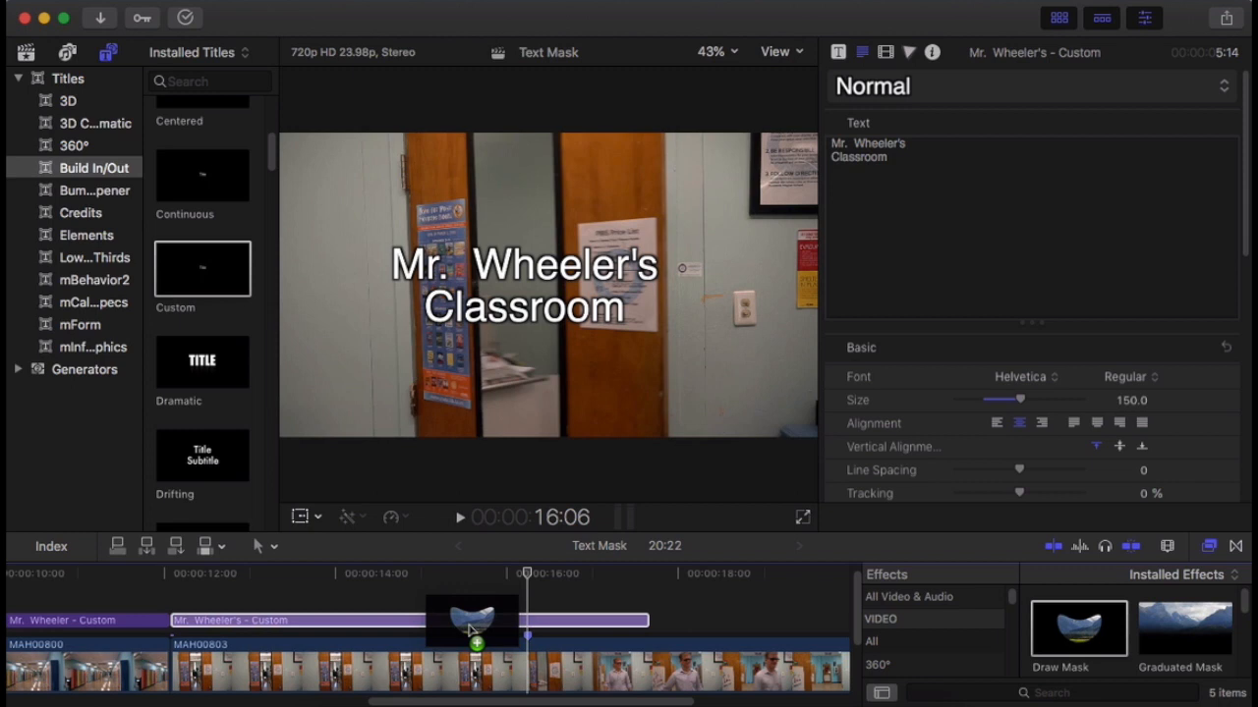
left_click_drag(470, 630, 471, 625)
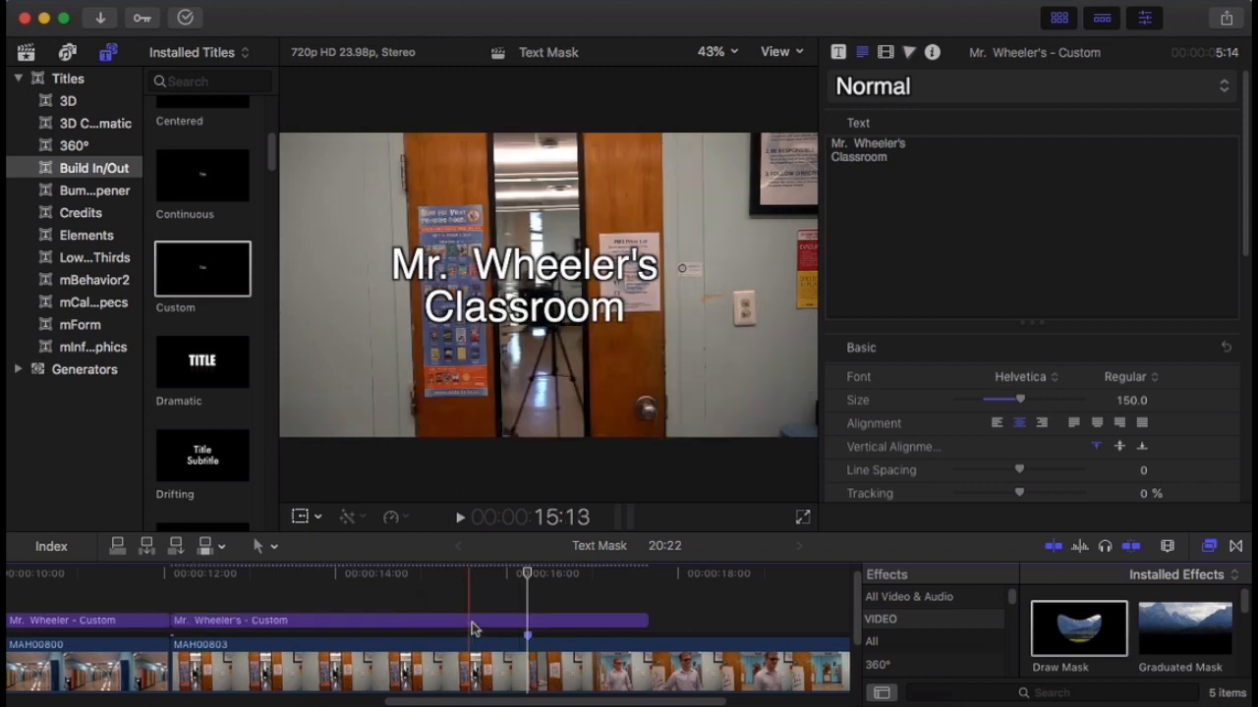
left_click(886, 55)
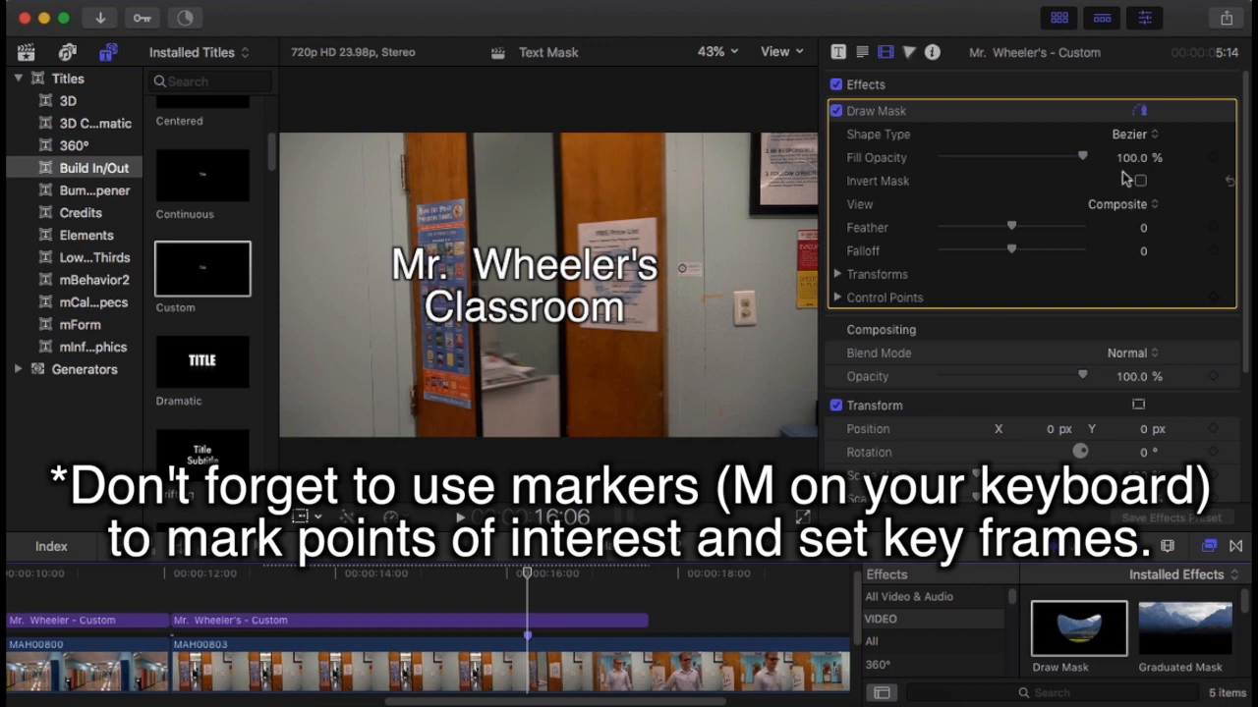
- Set the mask's shape type to Linear and draw a closed four-point rectangle around the classroom title's text
left_click(1143, 138)
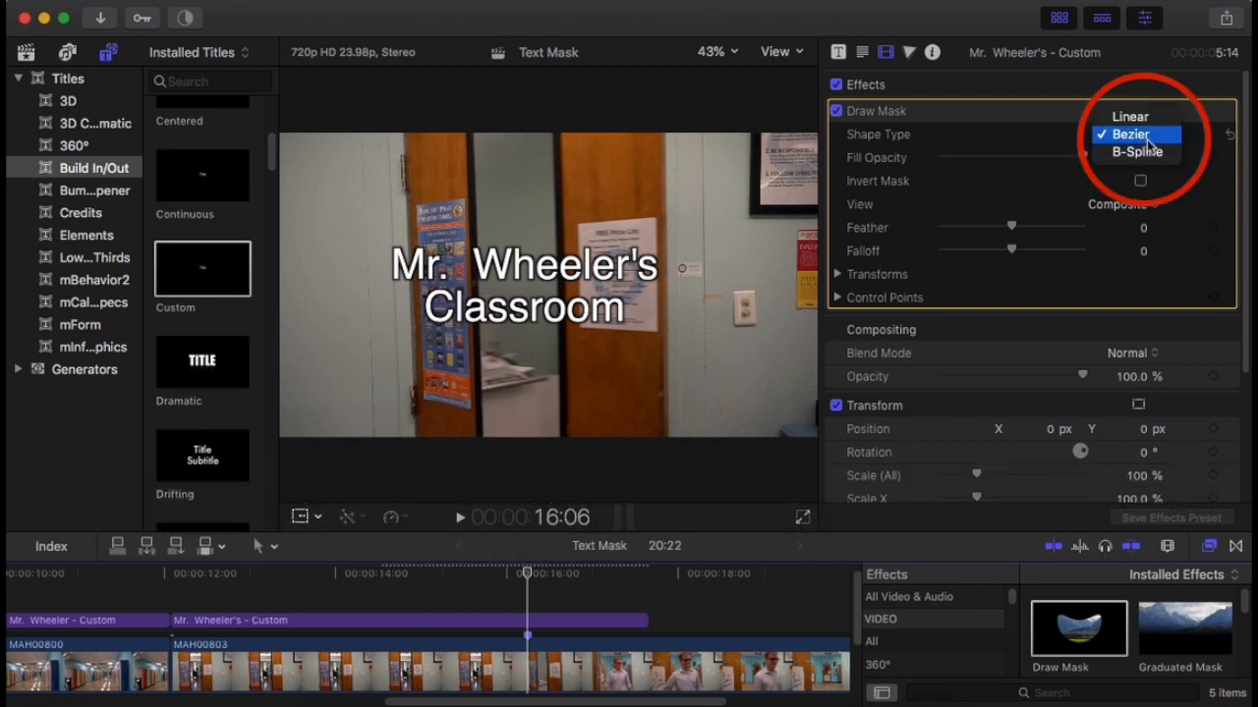
left_click(1144, 119)
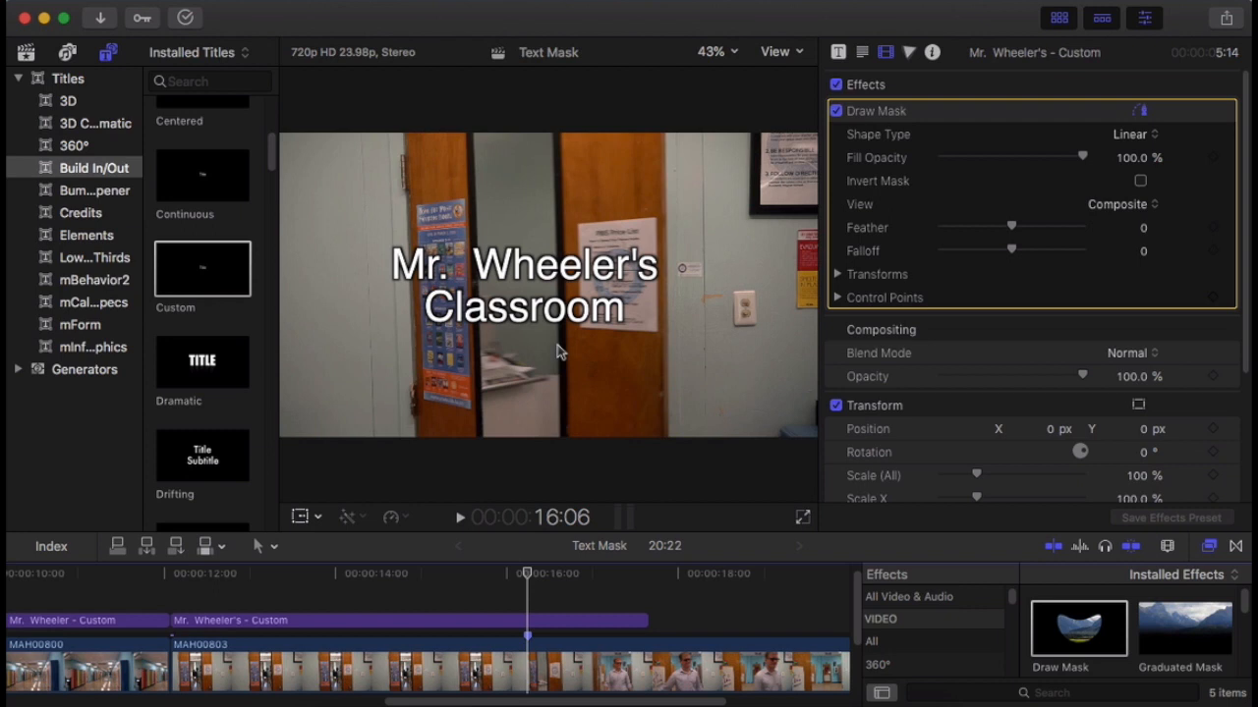
left_click(529, 623)
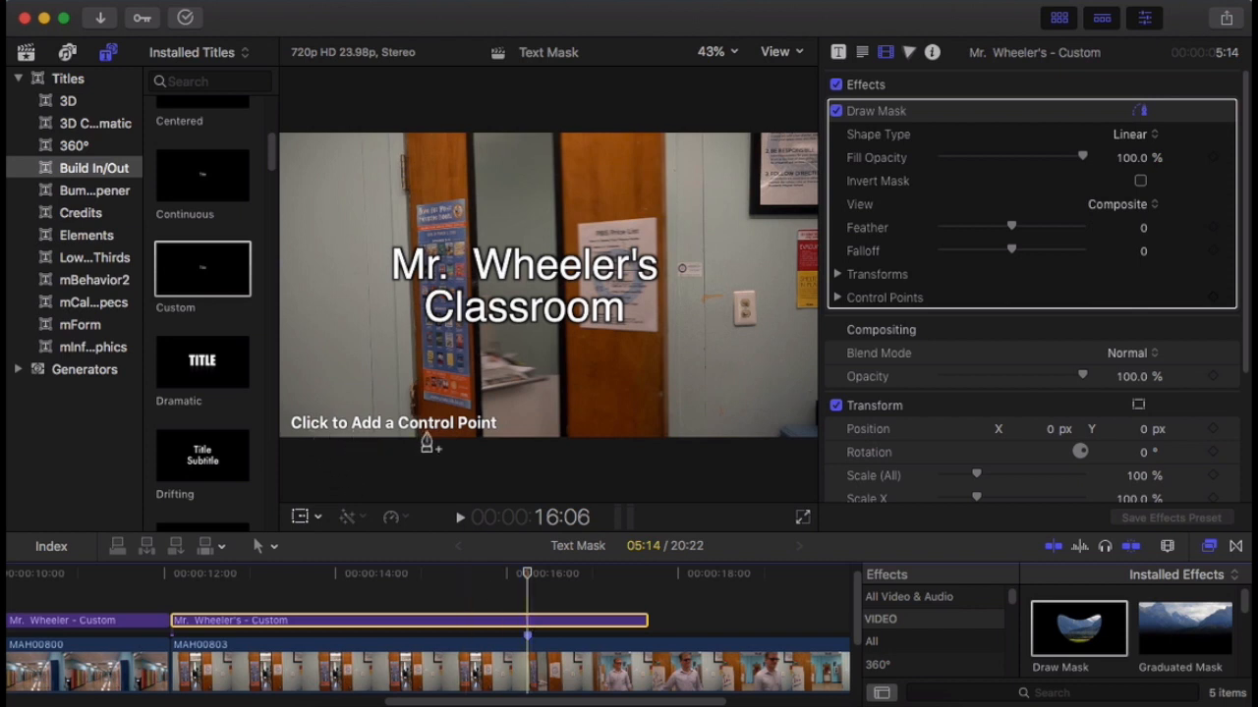
left_click(363, 218)
left_click(364, 363)
left_click(706, 364)
left_click(699, 218)
left_click(363, 219)
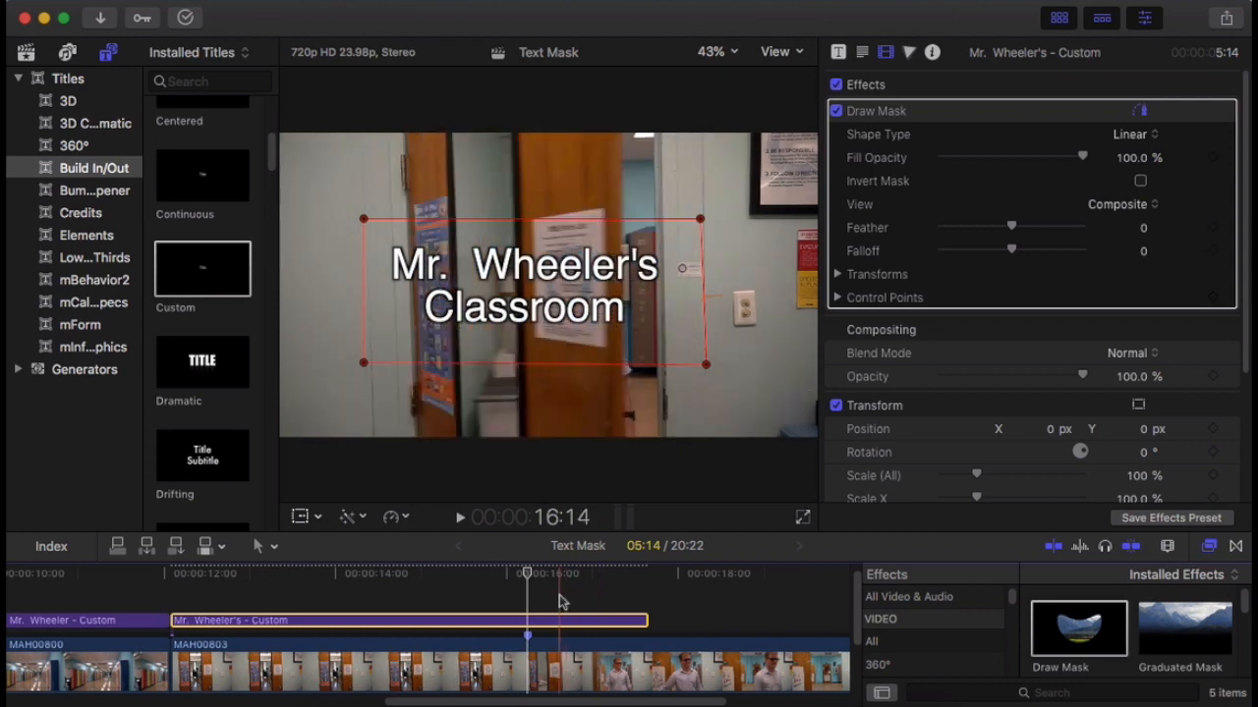
- Invert the mask and move it to about X 706.2 px, Y 1.7 px, with its left side along the door's outer edge
left_click(1139, 183)
left_click(1139, 183)
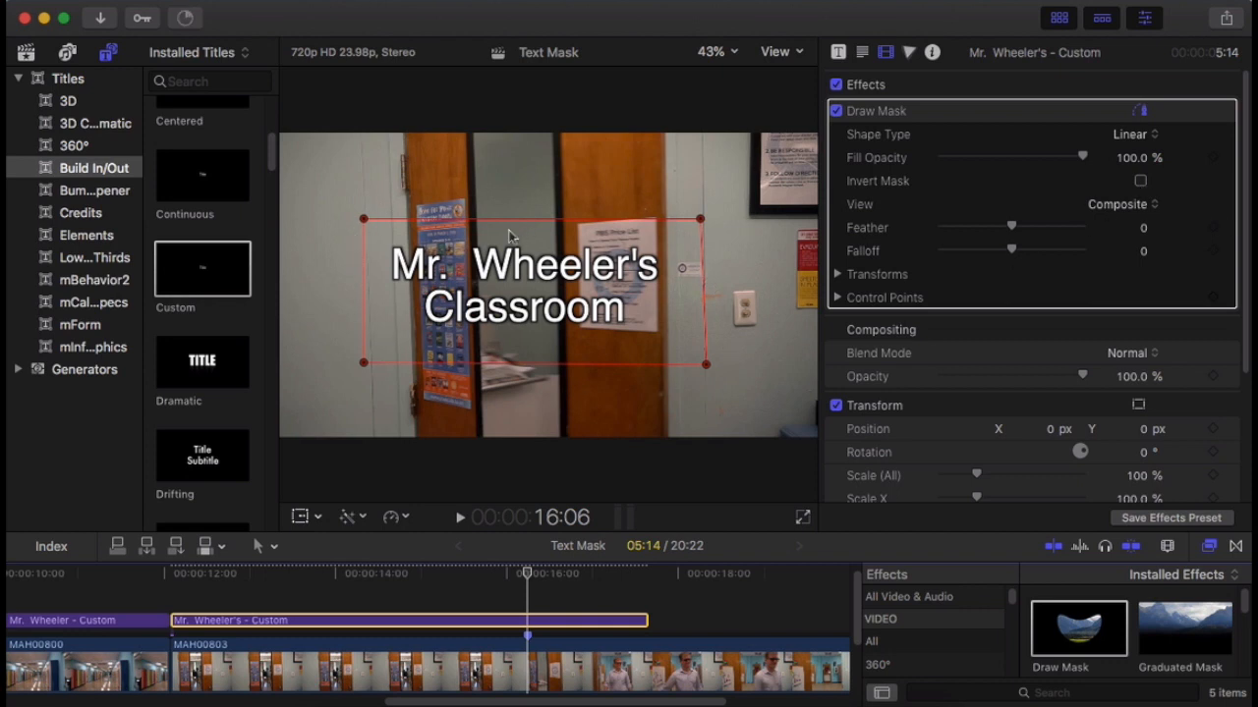
left_click(1140, 182)
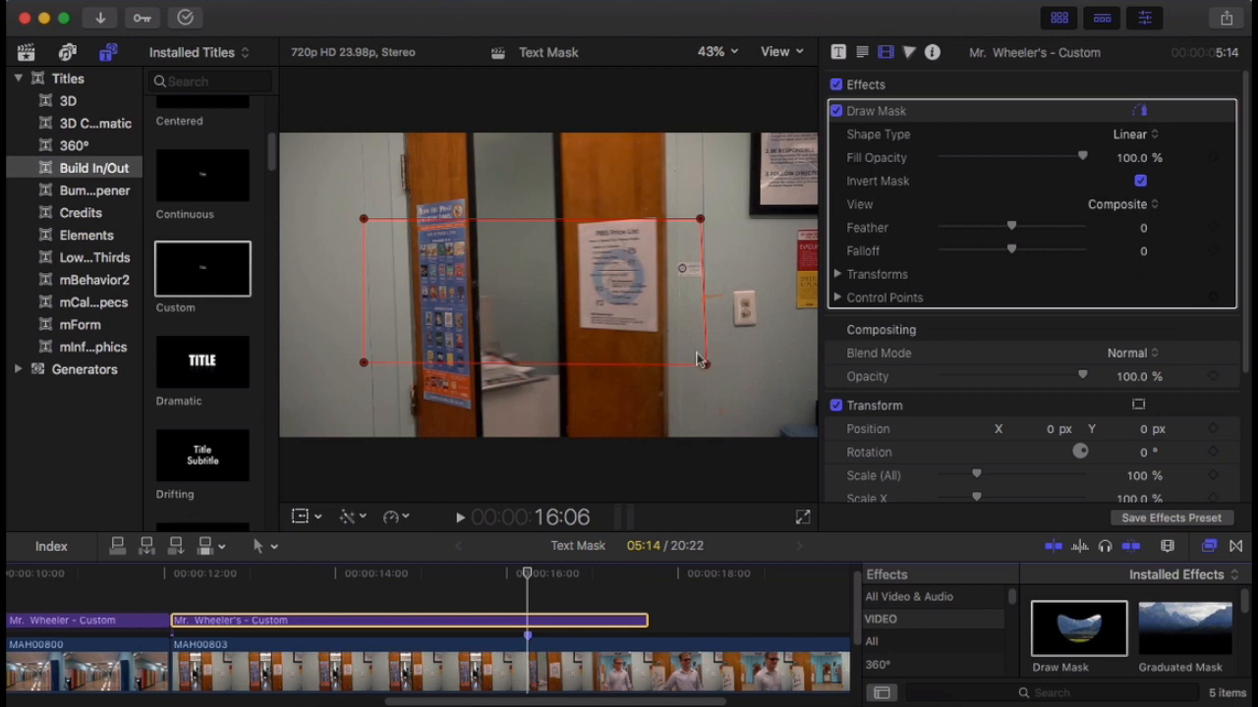
left_click_drag(689, 361, 884, 343)
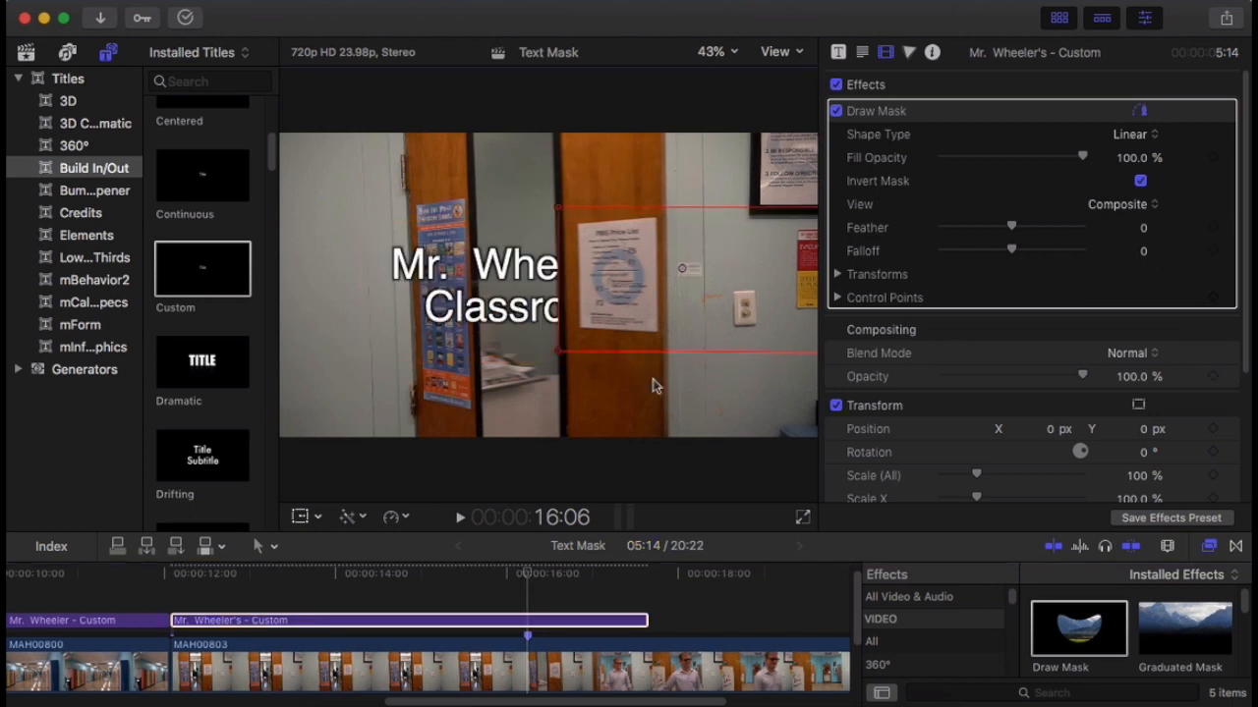
mouse_move(611, 361)
left_mouse_down()
mouse_move(589, 348)
mouse_move(718, 356)
mouse_move(692, 360)
left_mouse_up()
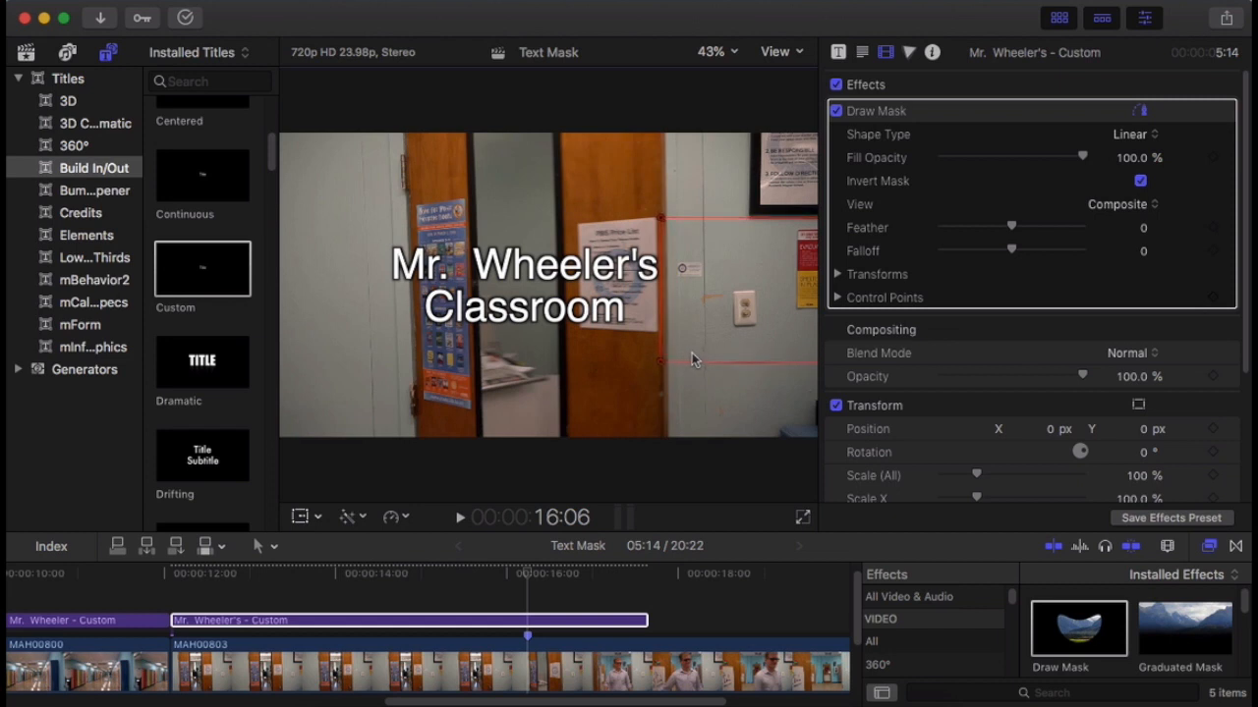
- At 200% zoom, align the mask's two left-hand control points with the door's edge, and reveal the mask's Transforms parameters
left_click(729, 55)
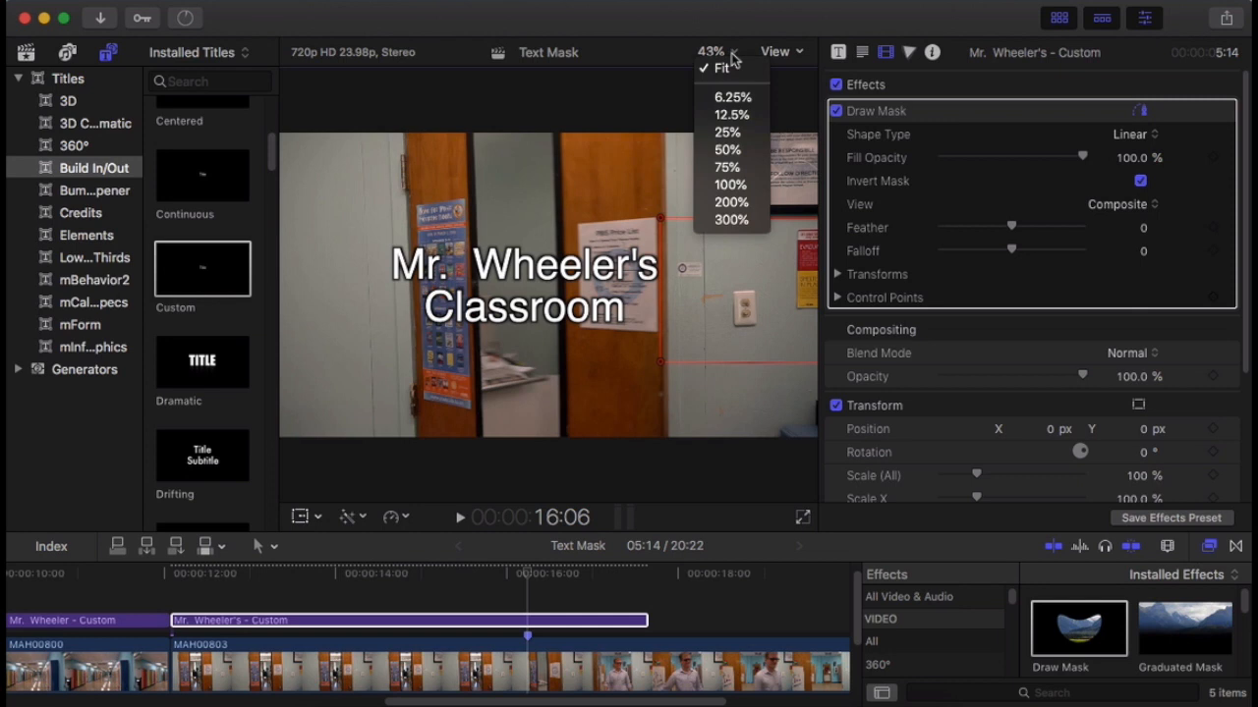
left_click(731, 201)
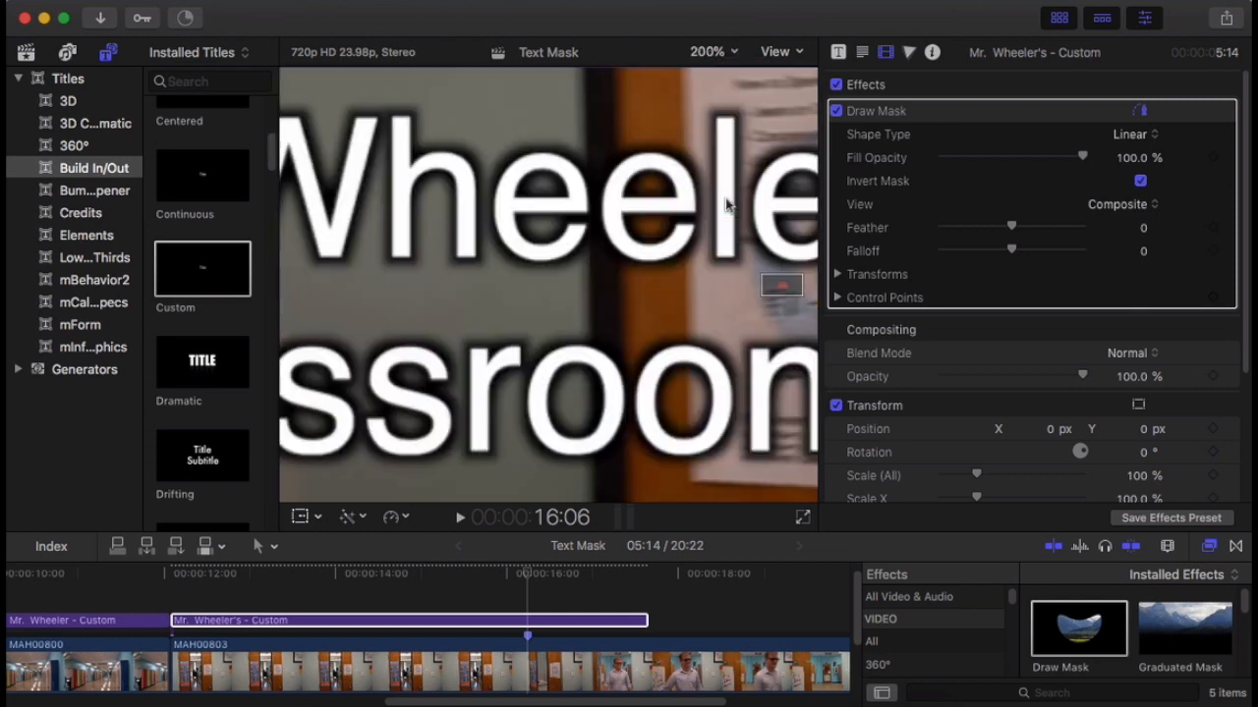
mouse_move(772, 285)
left_mouse_down()
mouse_move(788, 293)
mouse_move(762, 285)
left_mouse_up()
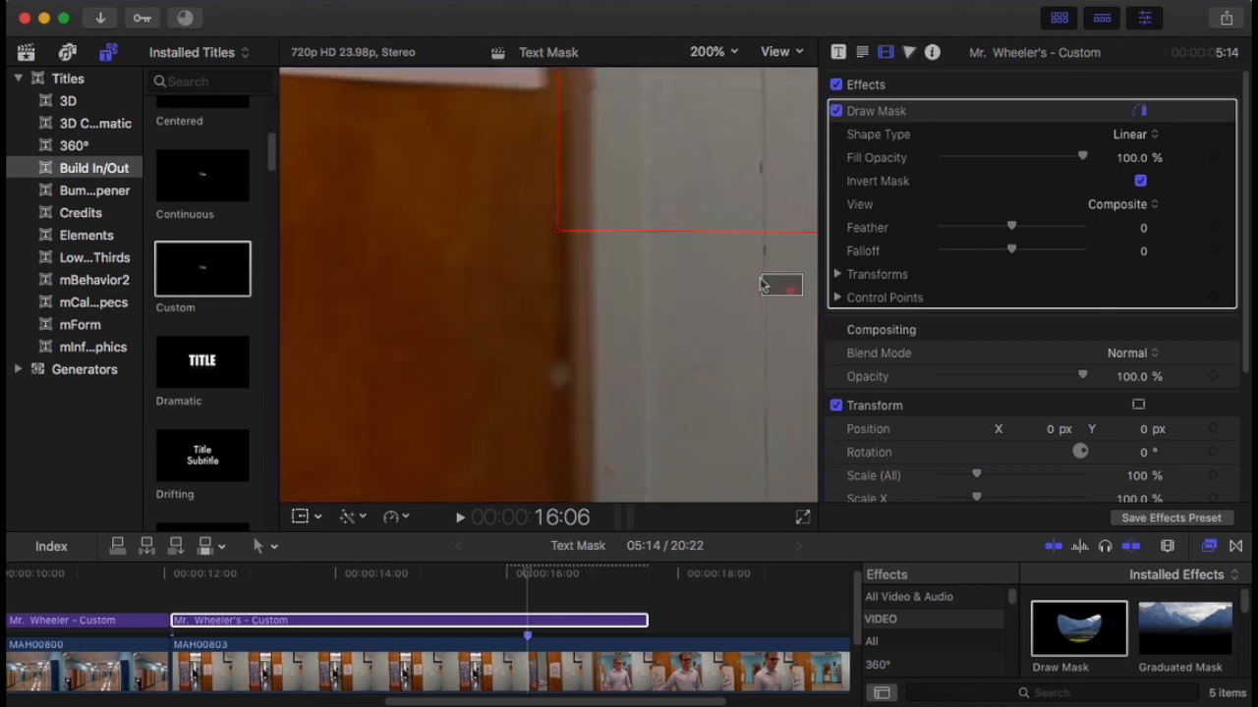
left_click_drag(557, 232, 567, 235)
left_click_drag(782, 287, 782, 281)
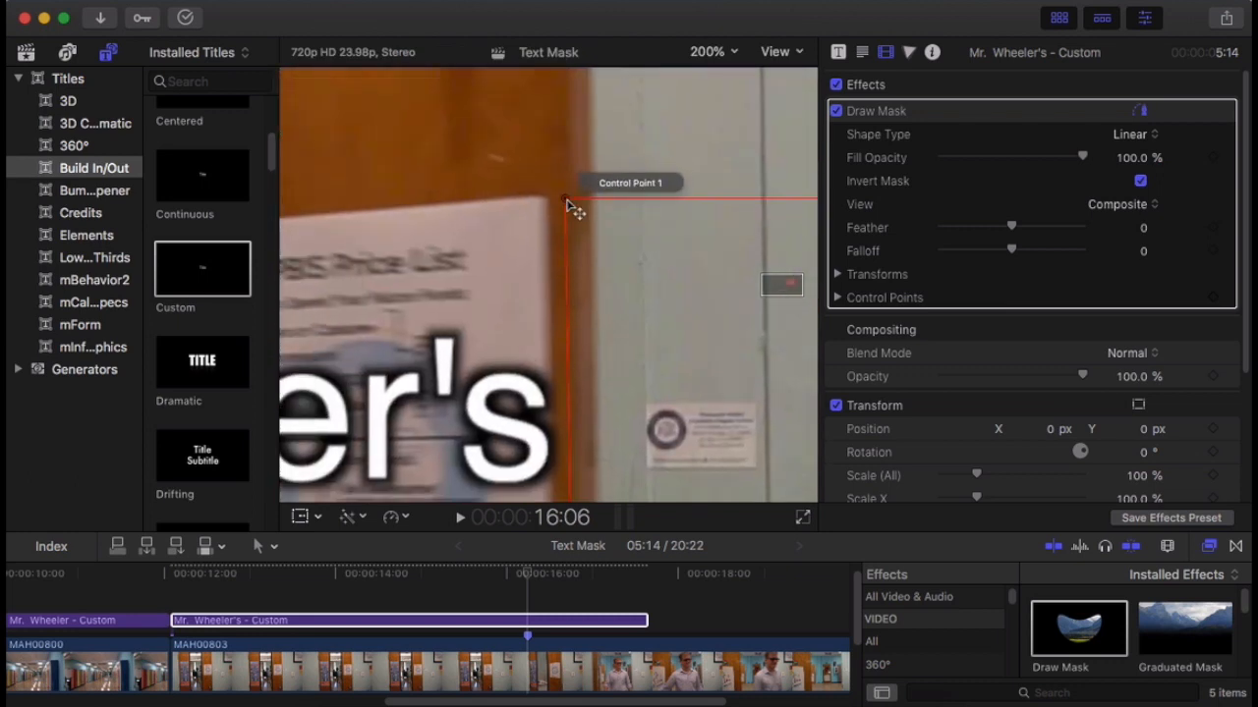
left_click_drag(567, 202, 574, 182)
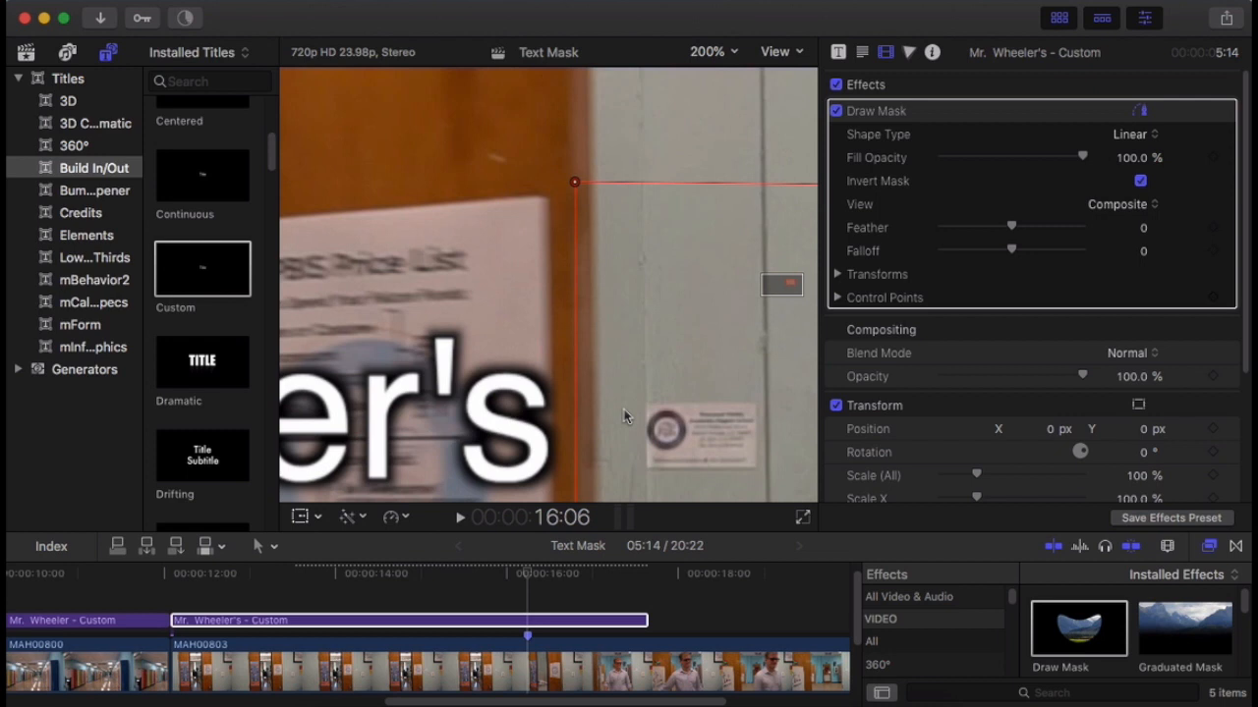
left_click(839, 277)
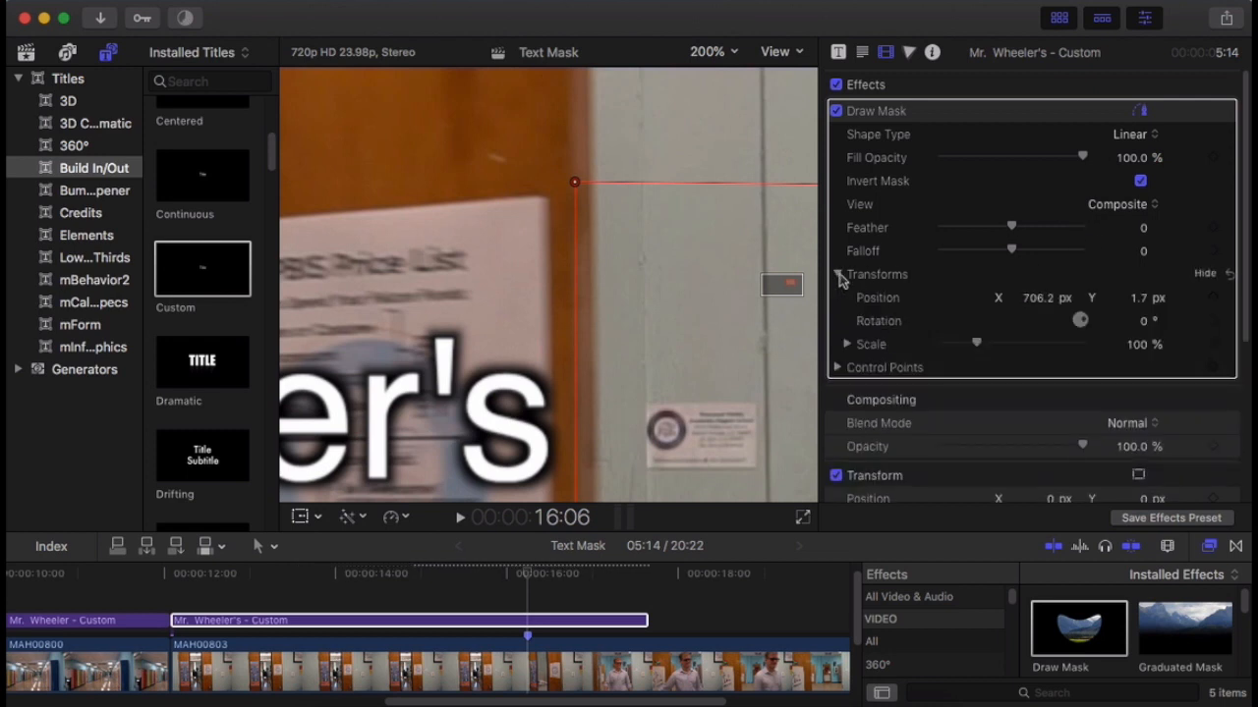
- Add a keyframe to the Draw Mask's Position at 16:06, holding X 706.2 px and Y 1.7 px
left_click(1215, 299)
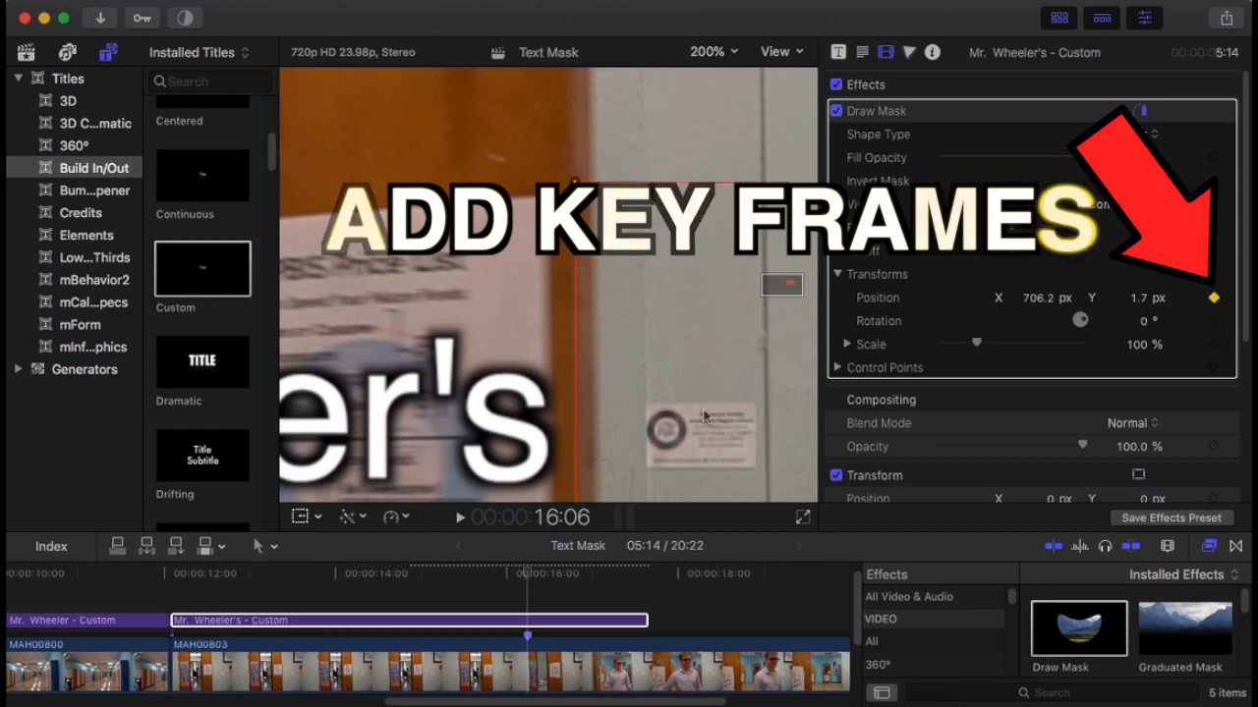
left_click(1210, 298)
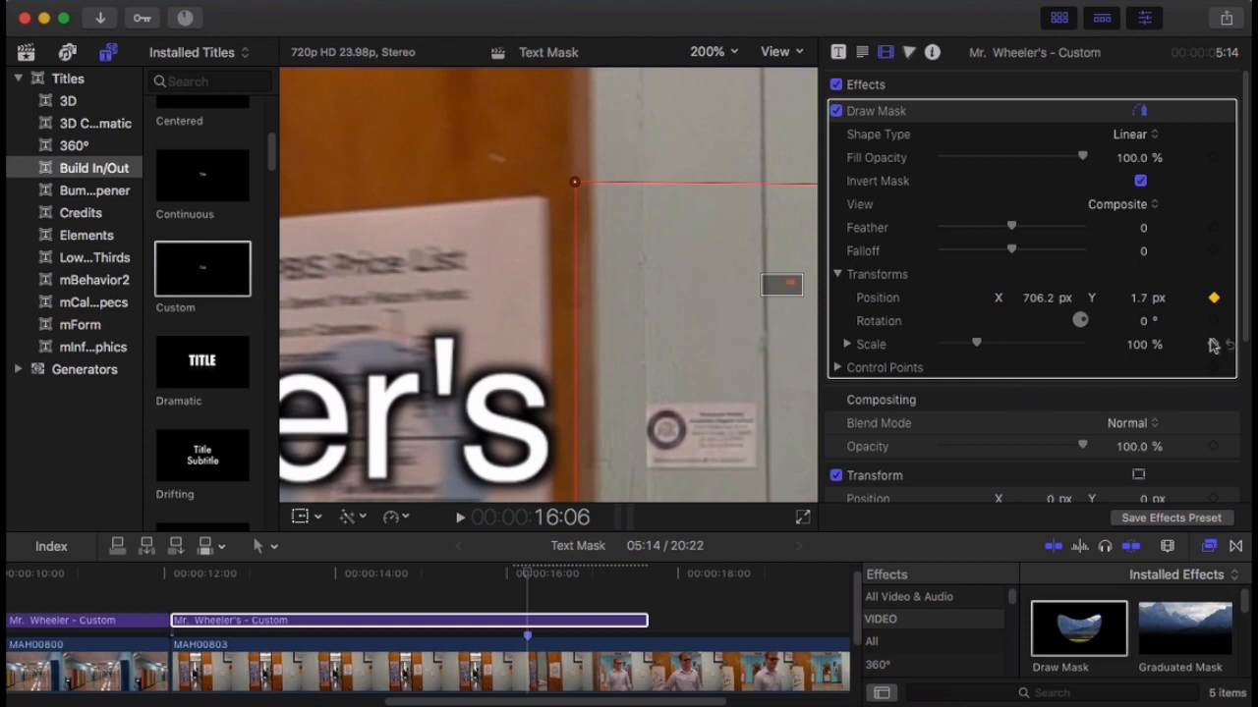
left_click(1212, 298)
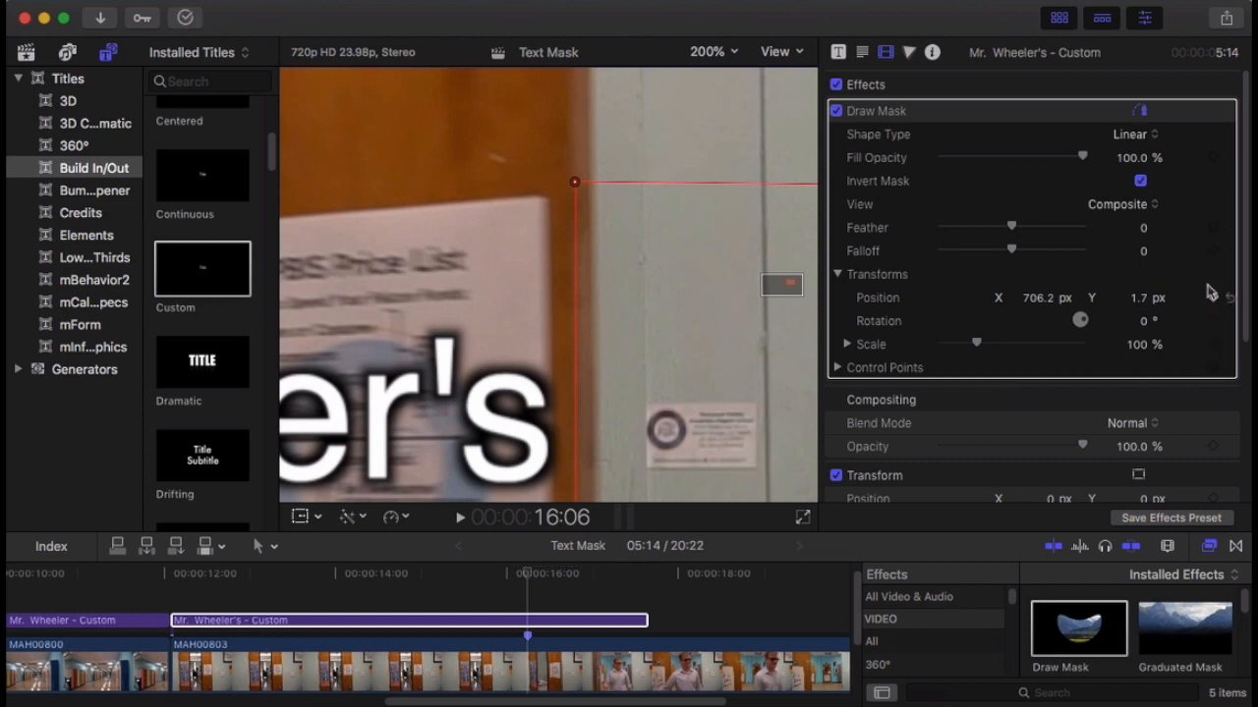
left_click(1215, 298)
left_click(734, 53)
left_click(726, 168)
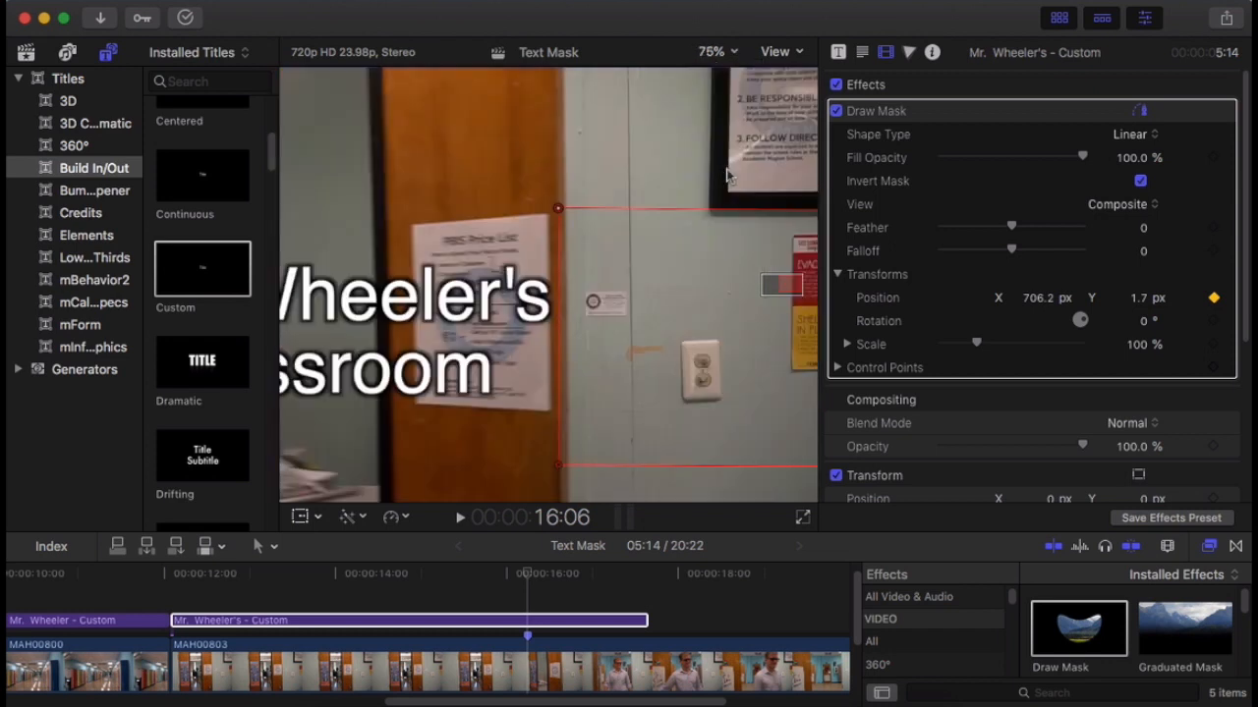
left_click_drag(783, 285, 775, 283)
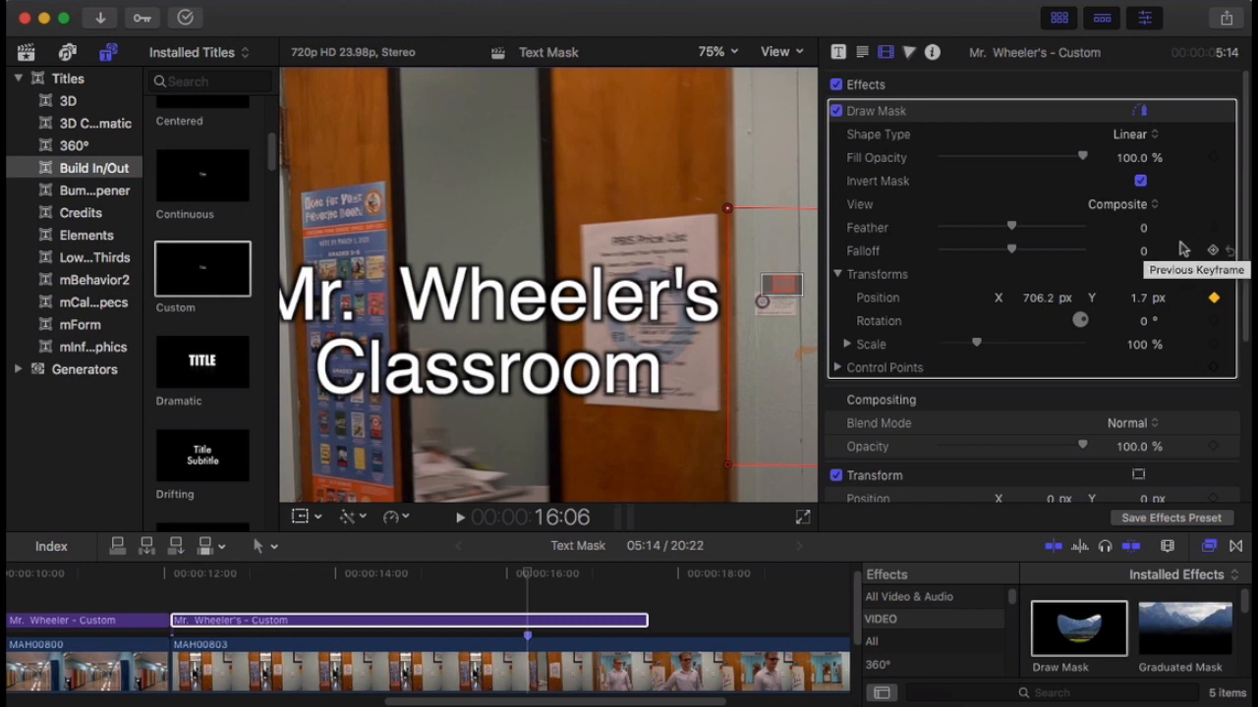
- Advance a few frames at a time, moving the mask along the door's edge until it covers the whole title at X 1.4 px, Y -12.7 px
key("Right")
key("Right")
key("Right")
left_click_drag(793, 373, 699, 403)
key("Right")
key("Right")
key("Right")
key("Right")
key("Right")
key("Right")
key("Right")
key("Right")
key("Right")
key("Right")
key("Right")
key("Right")
scroll(737, 378, "left", 3)
key("Right")
key("Right")
key("Right")
key("Right")
key("Right")
key("Right")
key("Right")
key("Right")
left_click_drag(760, 442, 669, 463)
key("Right")
- Fit the frame in the viewer and play back the door wipe from 16:01 and the hallway title from the timeline's start
left_click(613, 577)
mouse_move(609, 578)
left_mouse_down()
mouse_move(541, 580)
mouse_move(615, 588)
left_mouse_up()
left_click(716, 51)
left_click(717, 67)
left_click_drag(491, 574, 510, 574)
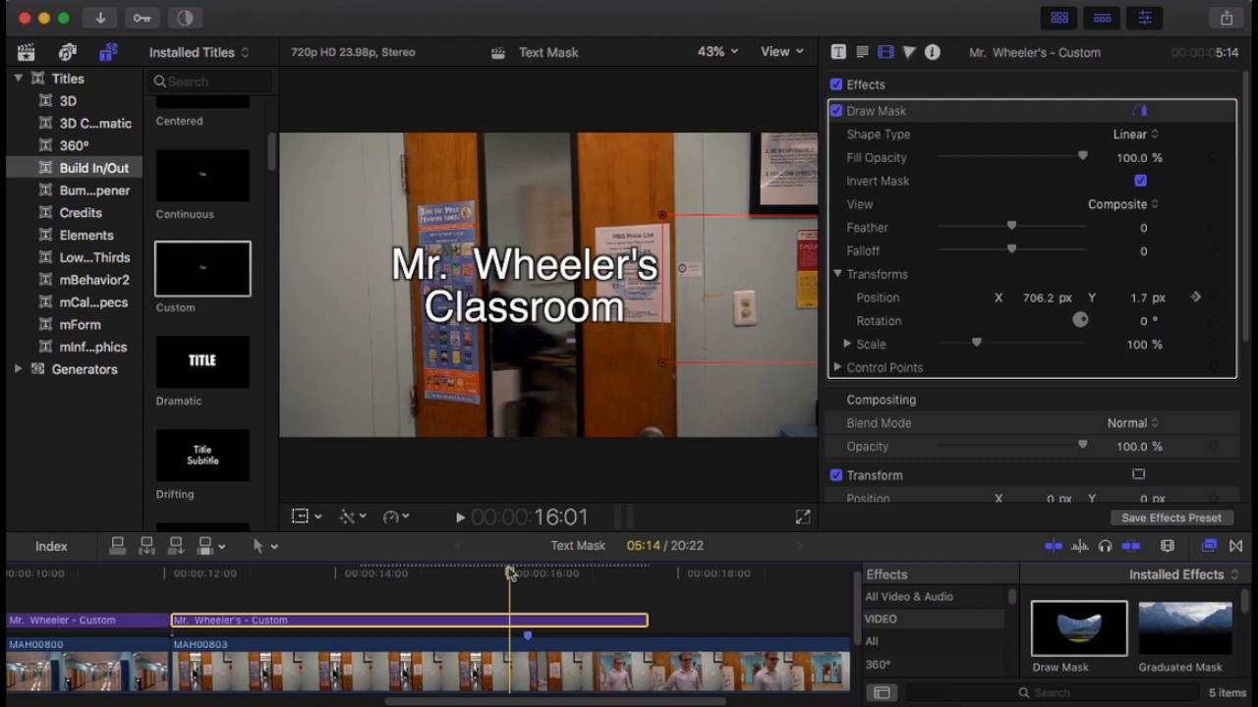
key("space")
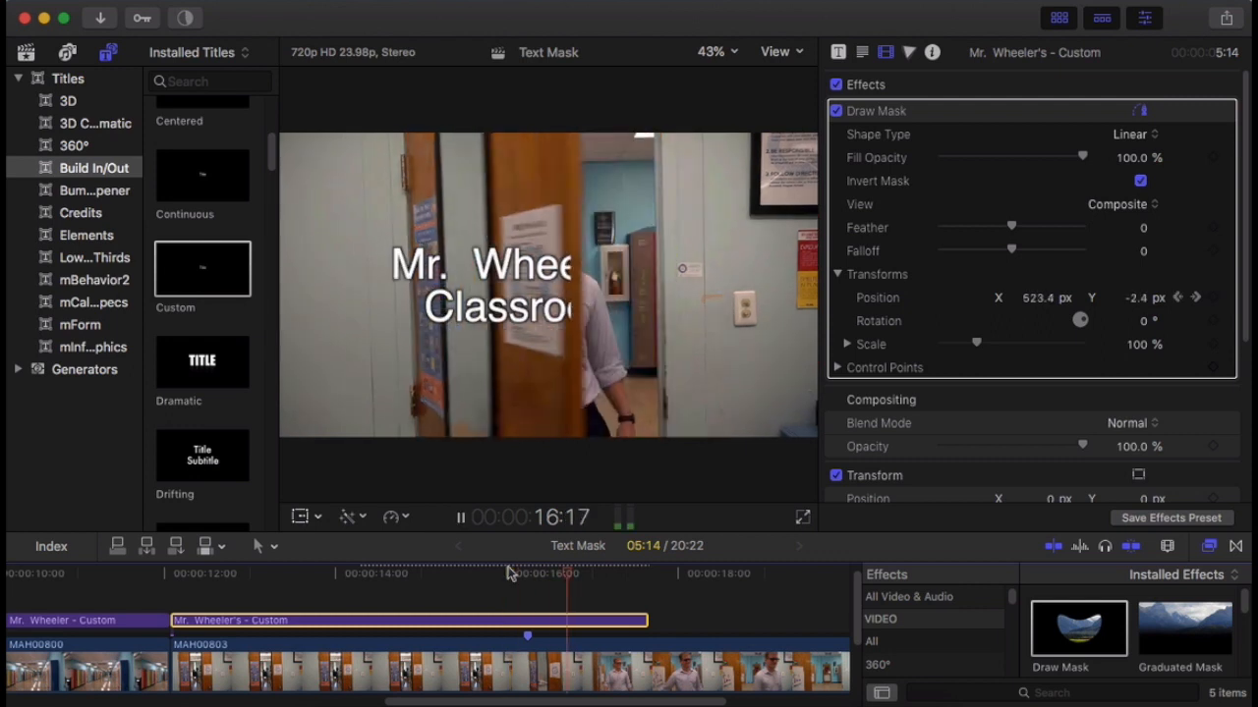
key("space")
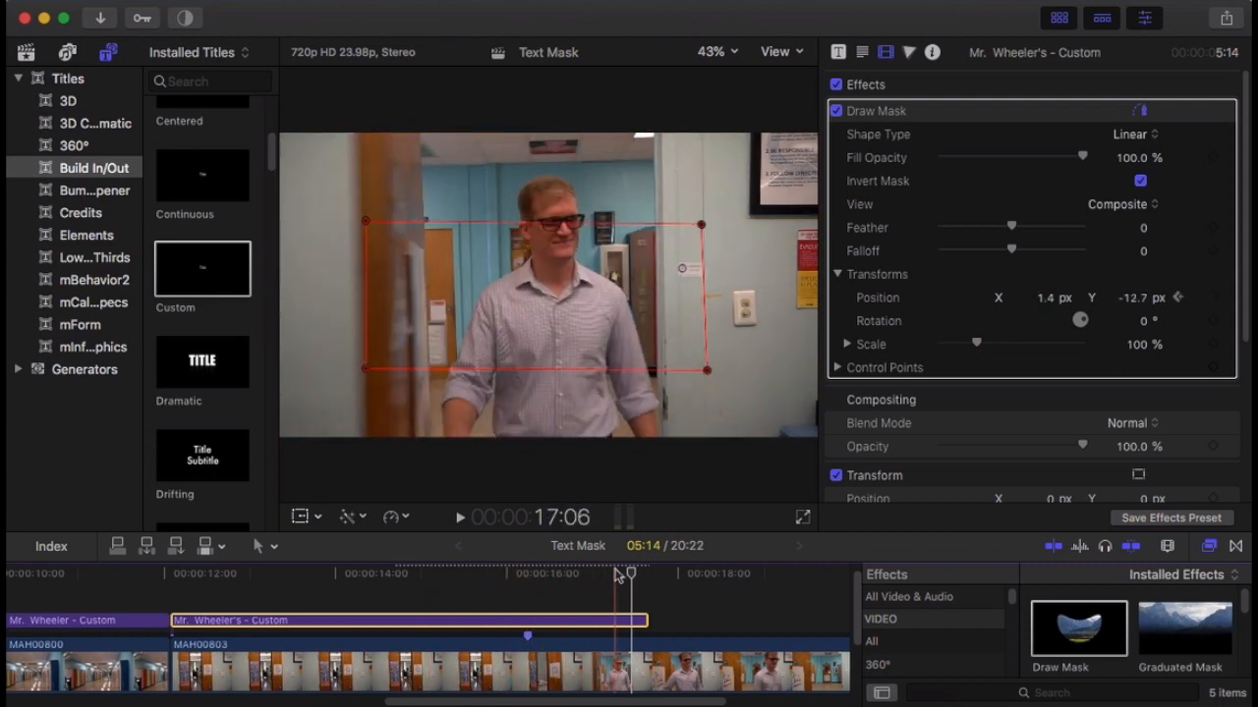
scroll(274, 606, "left", 10)
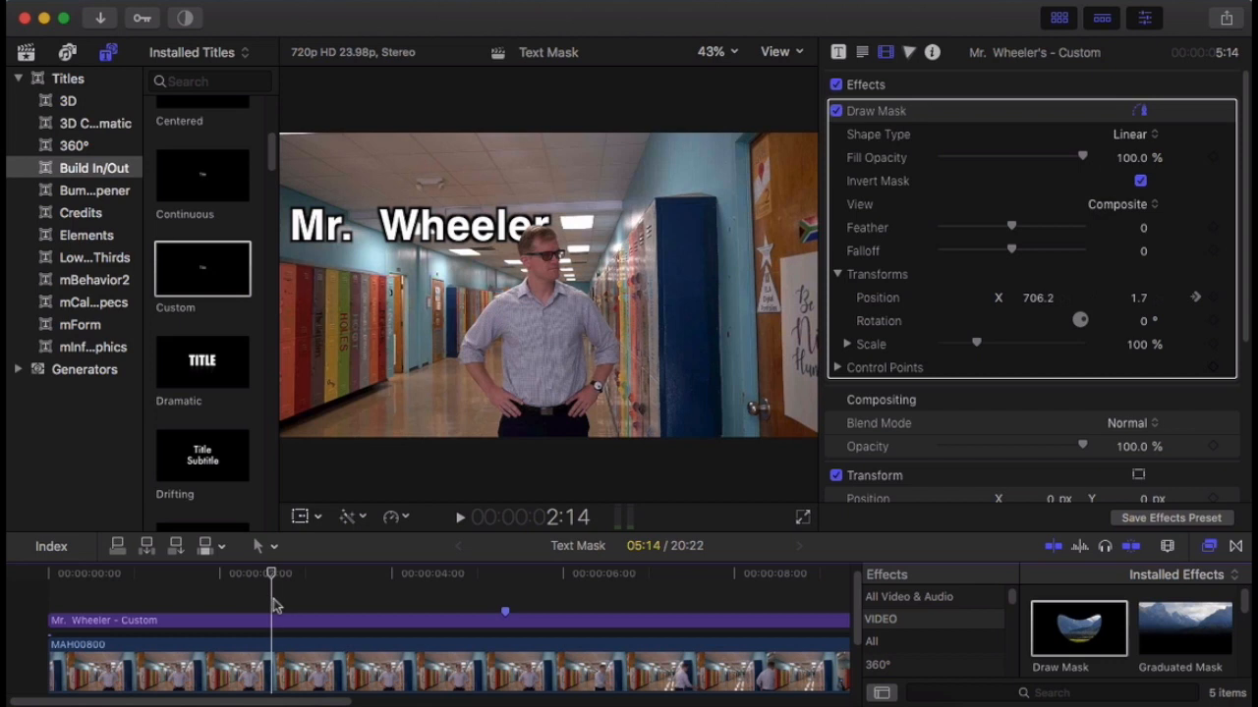
key("space")
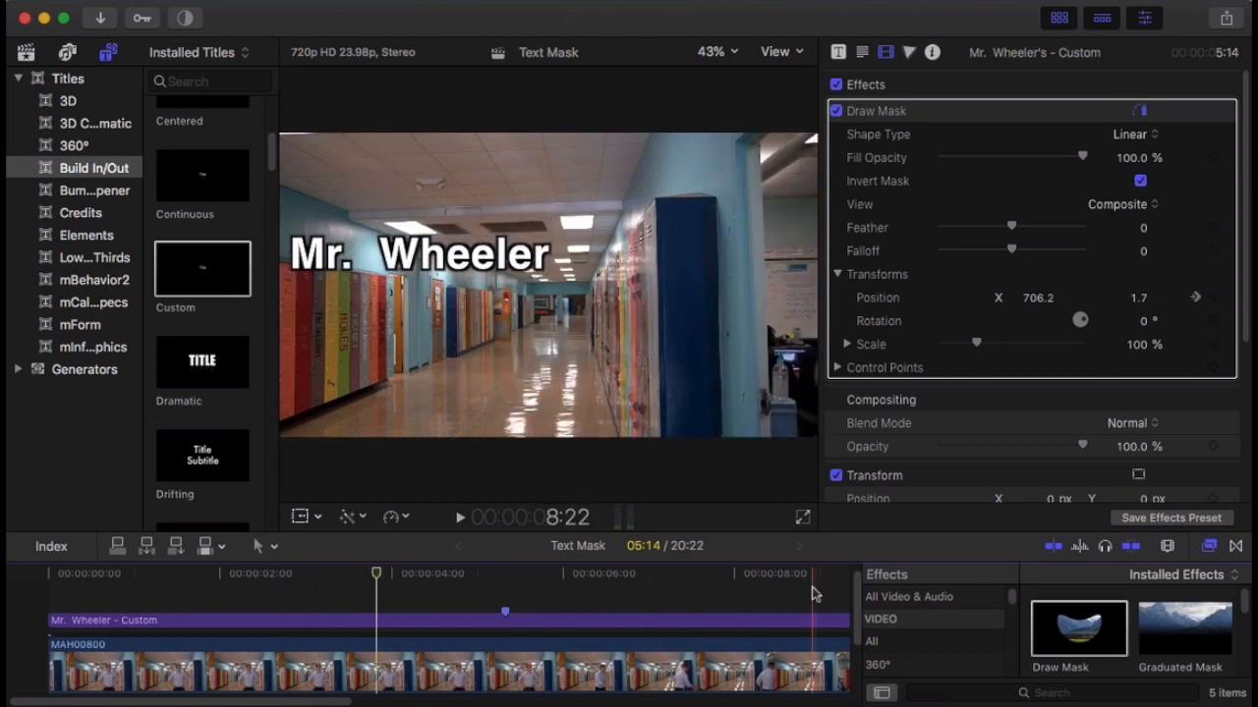
- Hide the effects browser and trim the ends of clip MAH00800 and its hallway title to 7:05, where the man reaches the door handle
left_click(1211, 548)
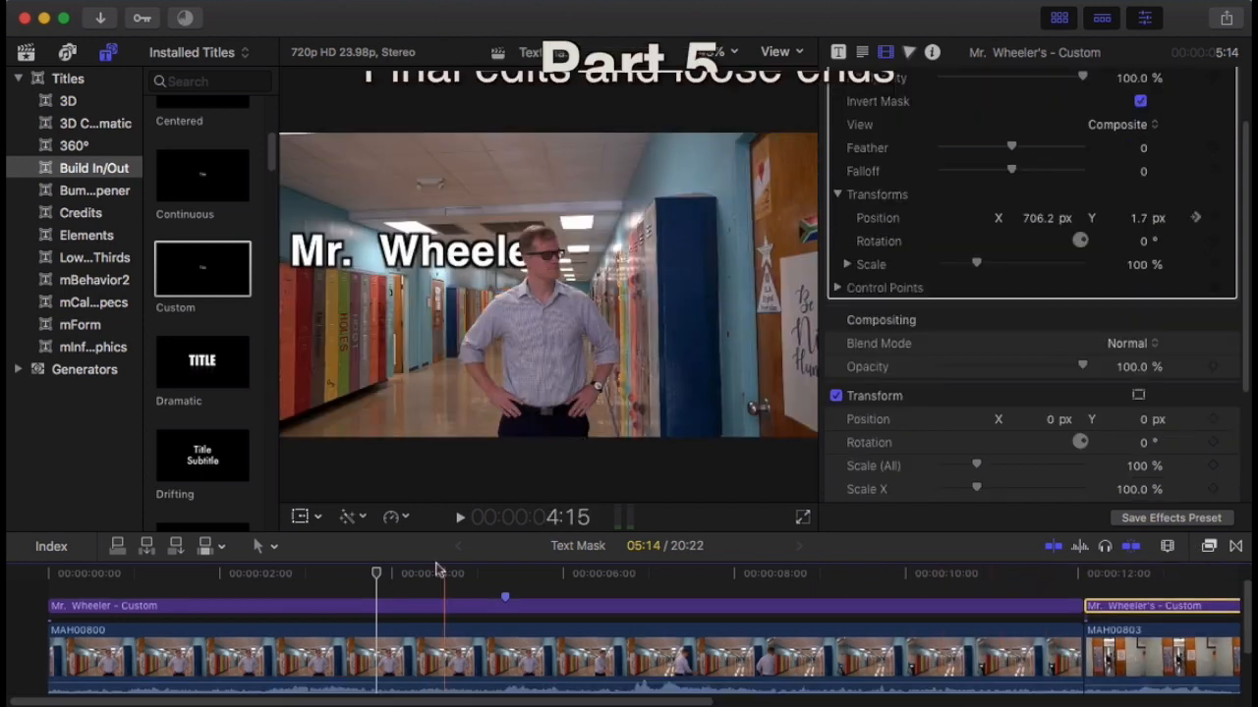
left_click_drag(377, 575, 669, 579)
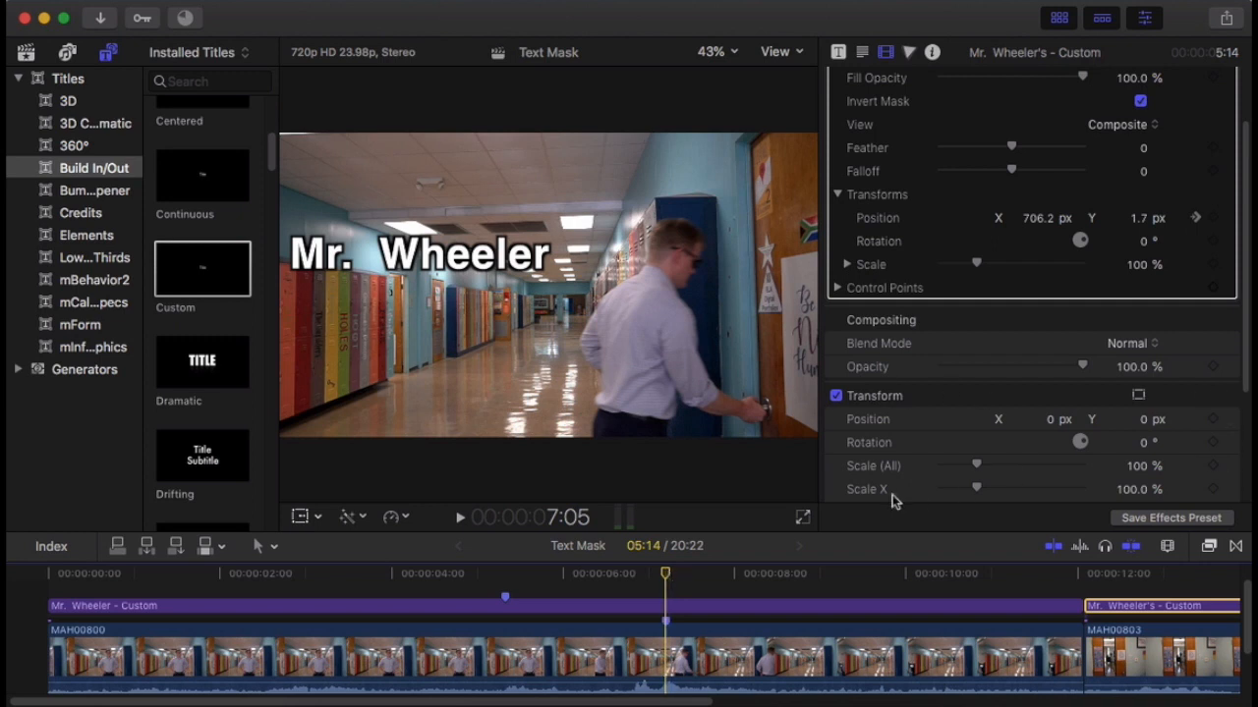
left_click_drag(1083, 649, 665, 649)
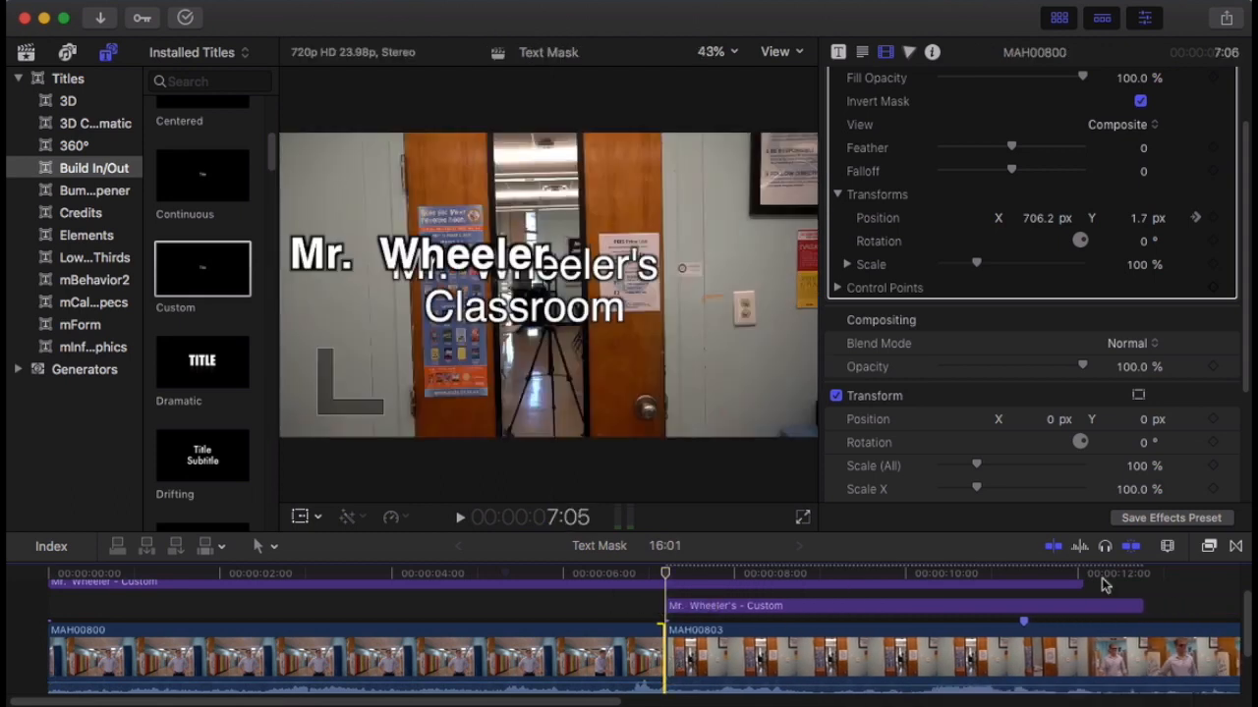
left_click_drag(1080, 586, 656, 587)
- Trim the starts of clip MAH00803 and the classroom title to the same point, leaving the title 2:05 long
left_click(683, 649)
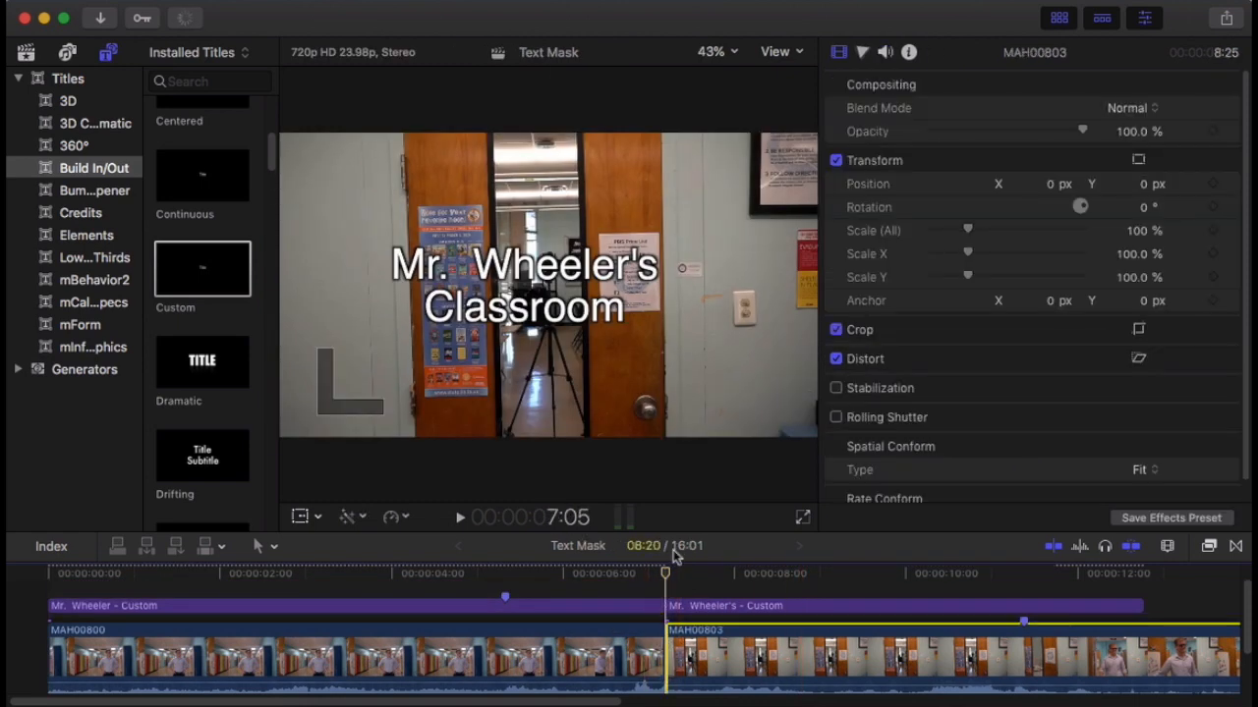
left_click_drag(674, 580, 958, 578)
left_click_drag(671, 663, 967, 656)
left_click_drag(671, 605, 960, 614)
- Play the sequence from 6:01 and skim the second clip to check the cut between the clips and both titles
left_click(859, 576)
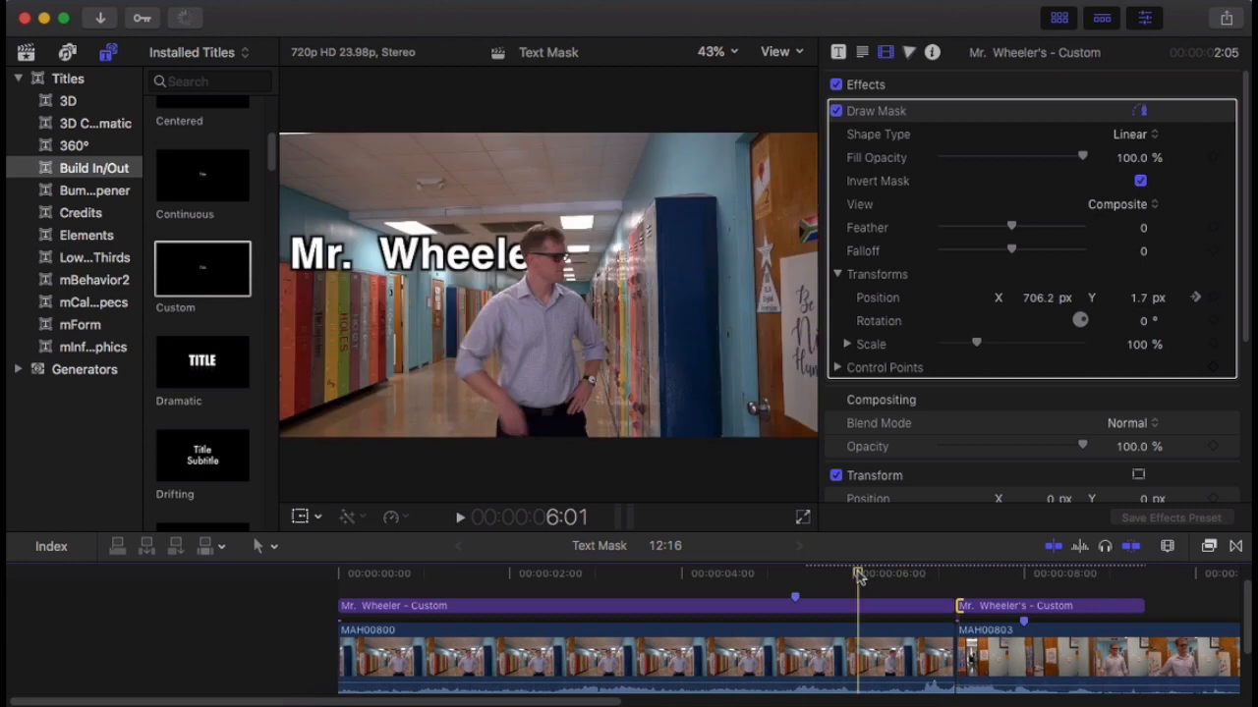
key("space")
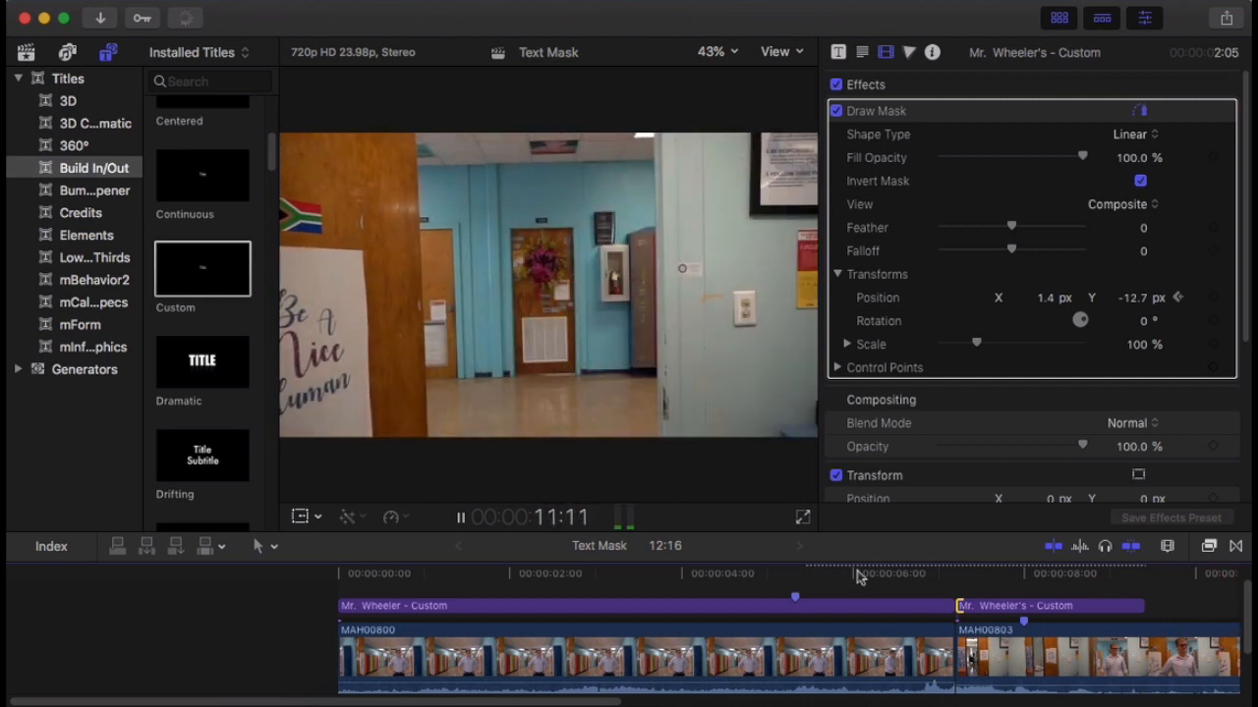
key("space")
left_click(908, 575)
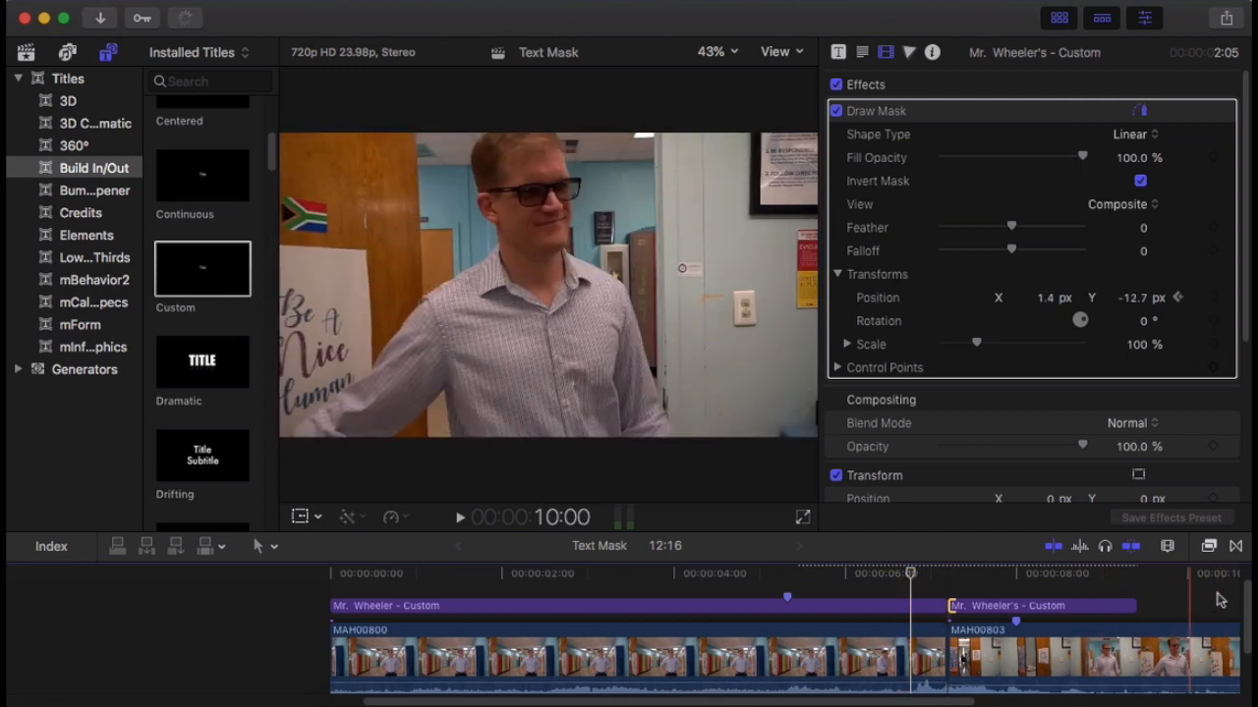
left_click_drag(1213, 587, 1104, 597)
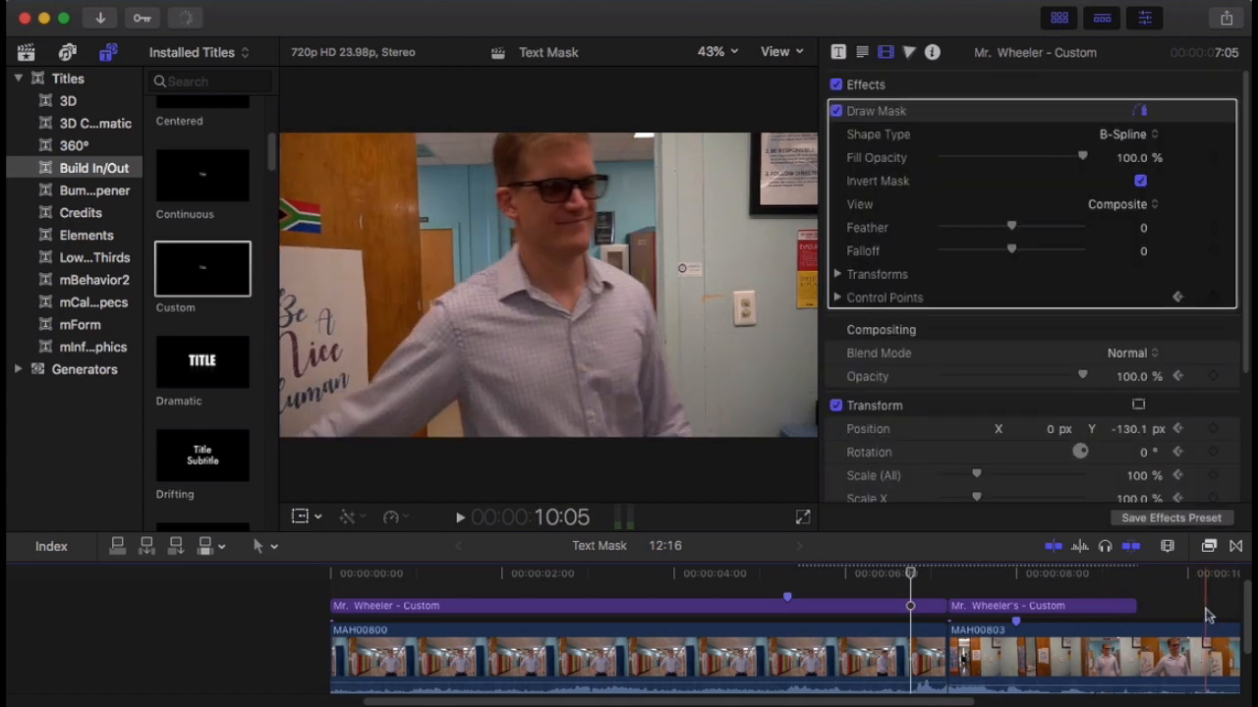
left_click(924, 578)
- Append a Drifting title after clip MAH00803, reading "Edited by" with the editor's name on the second line
scroll(973, 581, "right", 10)
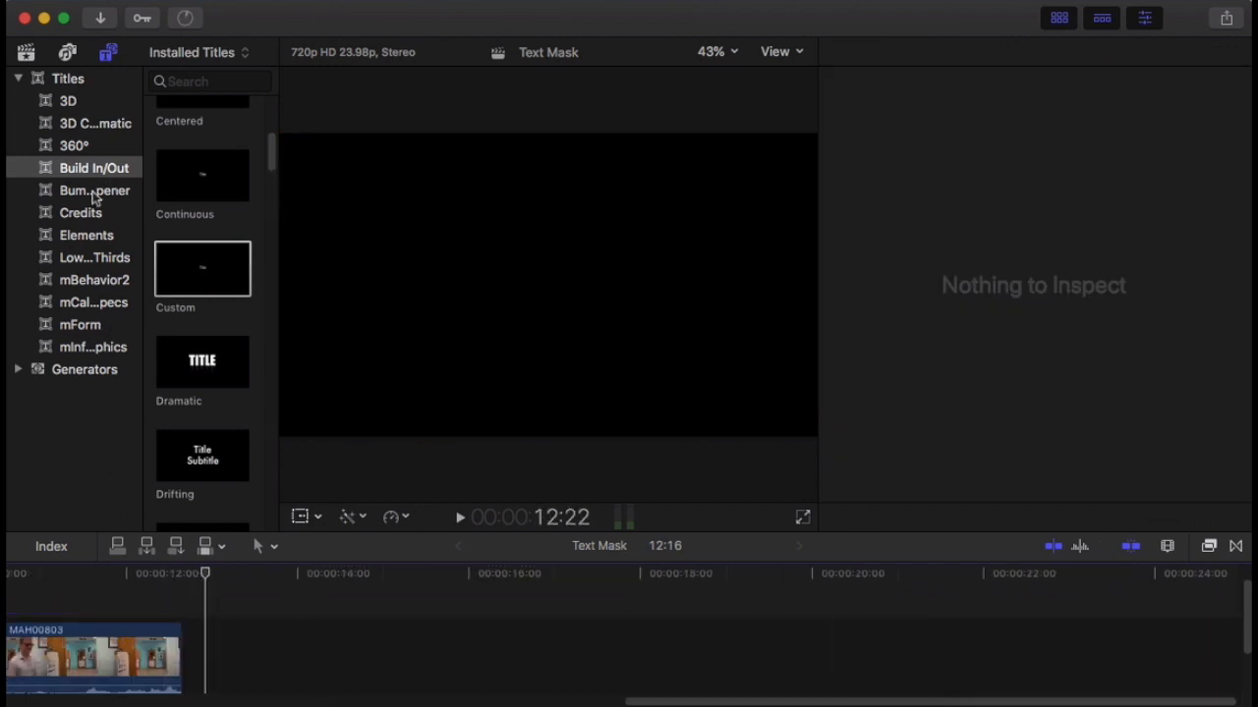
left_click(195, 462)
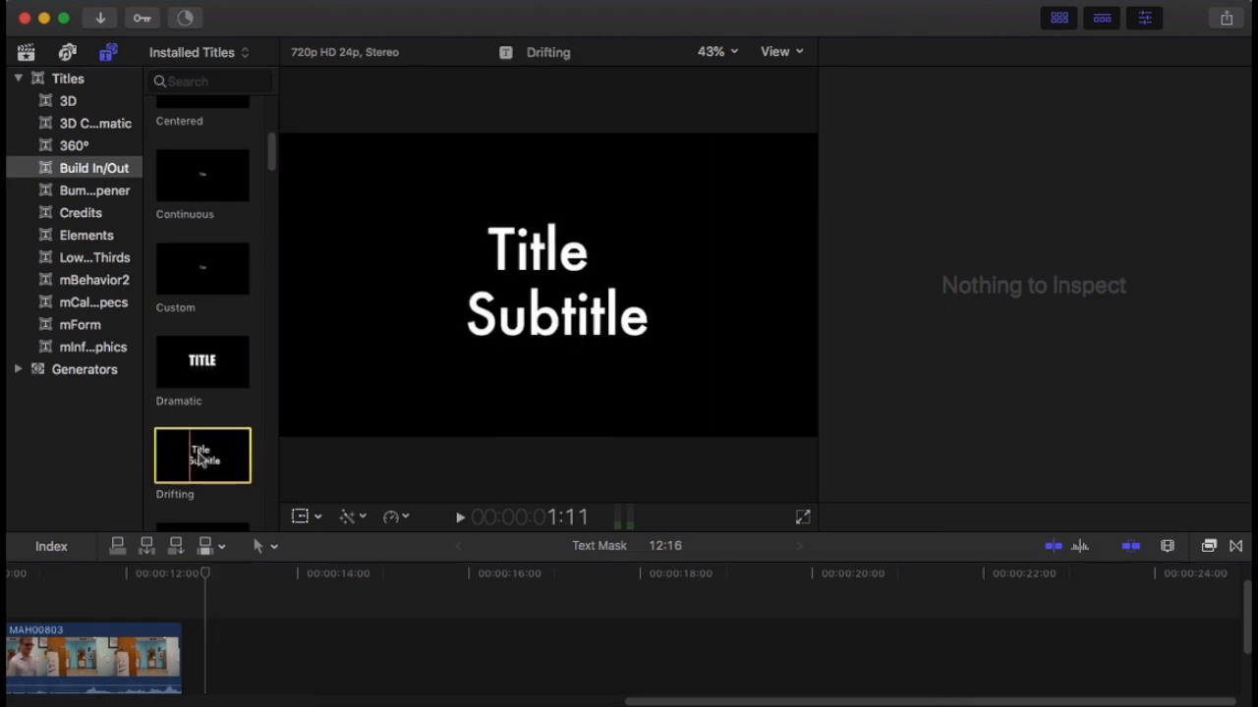
left_click_drag(195, 462, 179, 658)
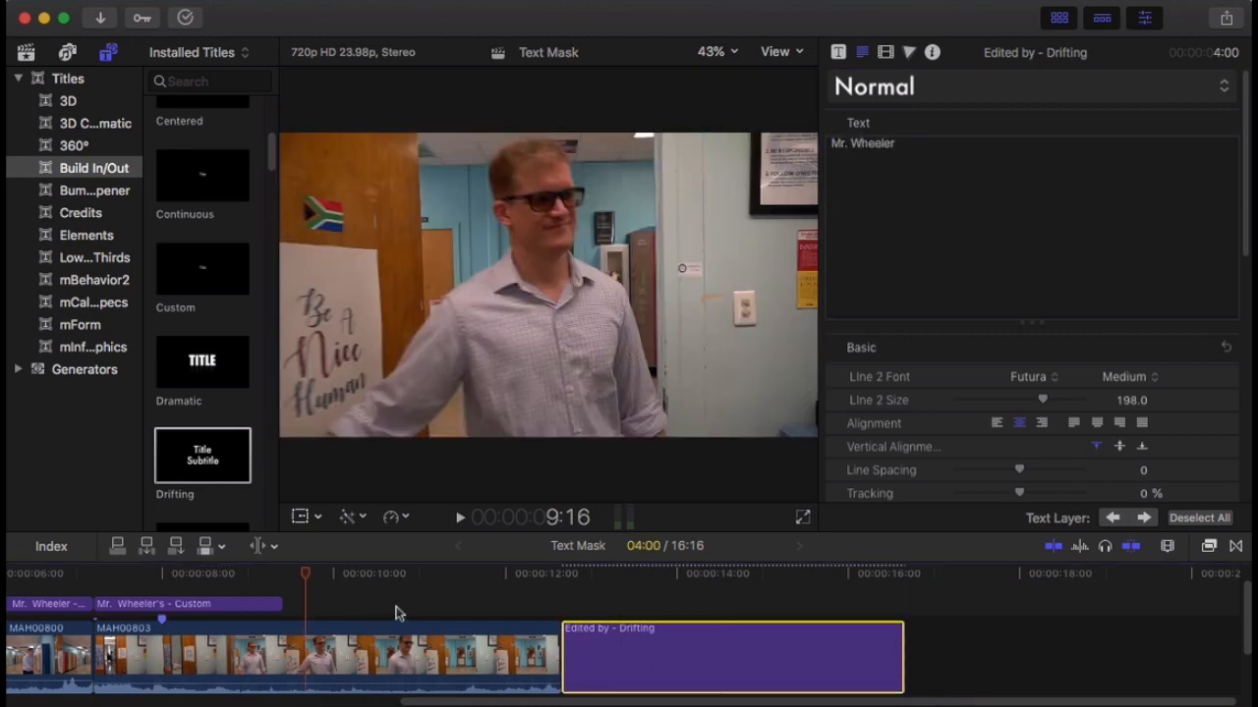
left_click_drag(428, 594, 635, 580)
key("a")
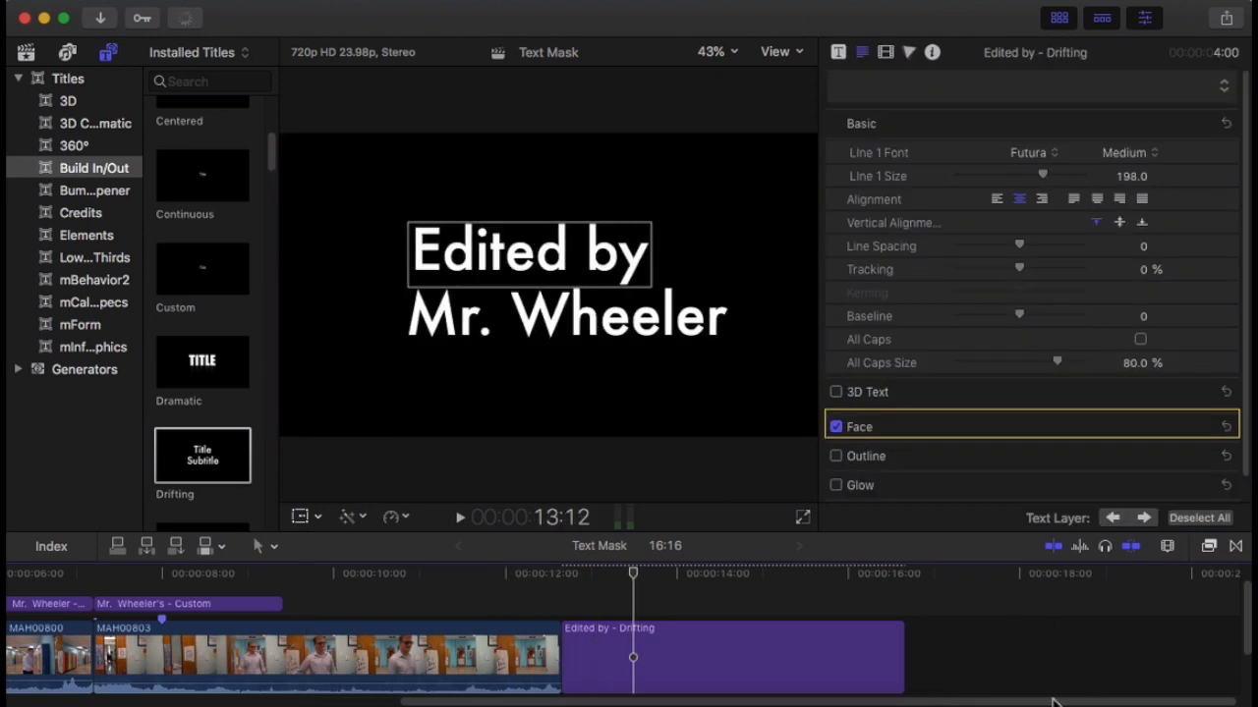
left_click_drag(1044, 702, 943, 702)
left_click_drag(776, 702, 488, 702)
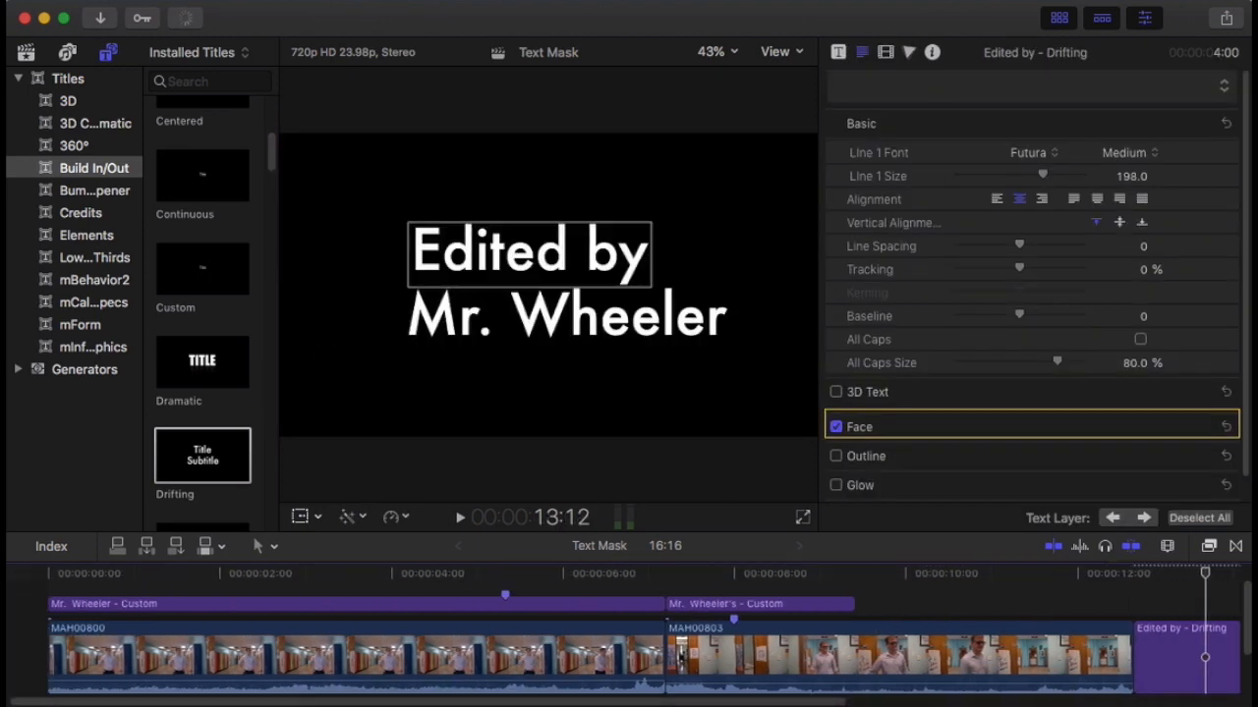